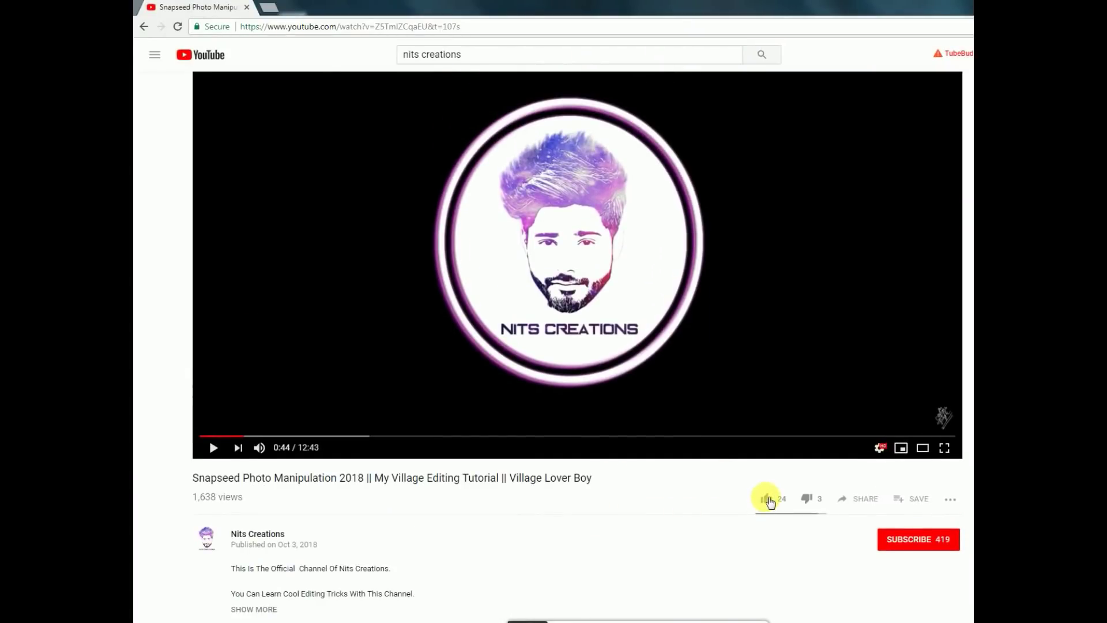
# - Like the Snapseed manipulation tutorial and start a public comment
pyautogui.click(767, 499)
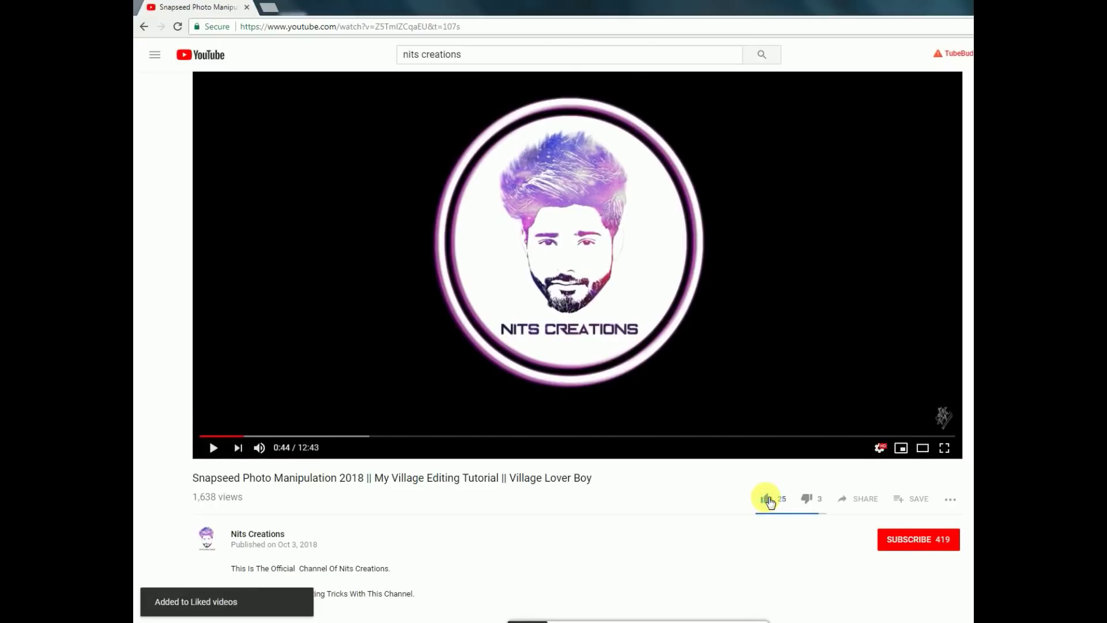
pyautogui.scroll(-2, 765, 497)
pyautogui.scroll(-1, 371, 539)
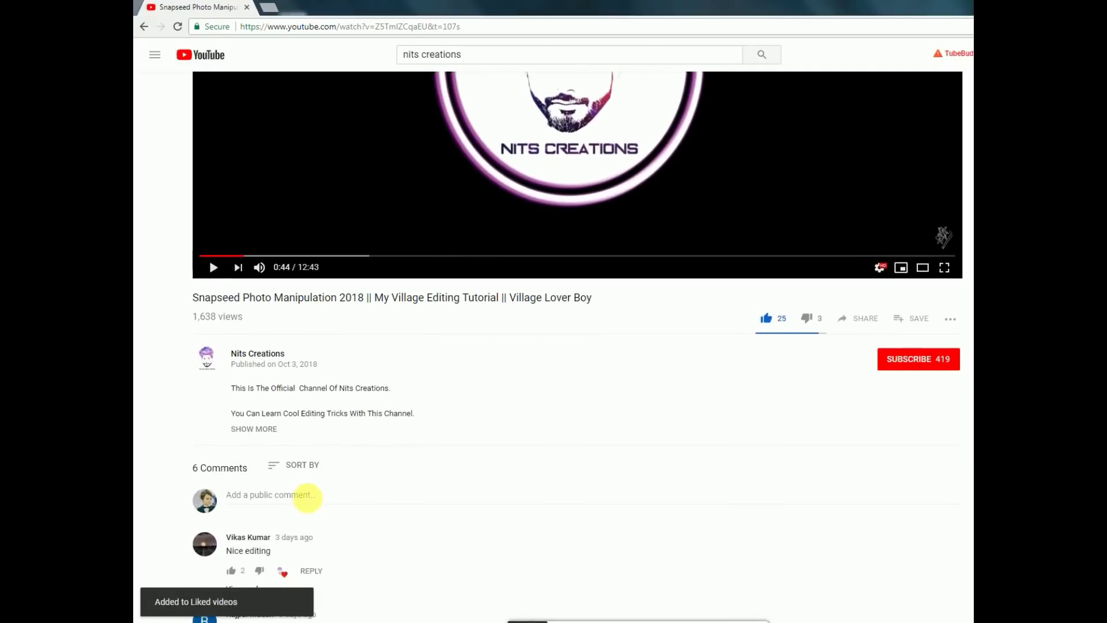
pyautogui.click(306, 495)
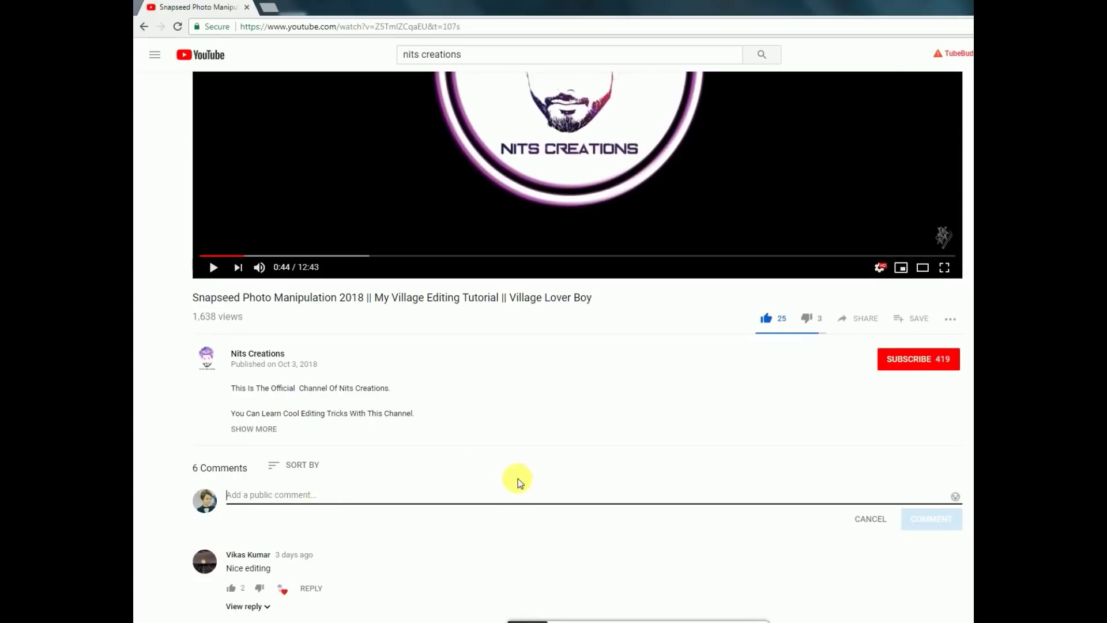
pyautogui.scroll(3, 521, 483)
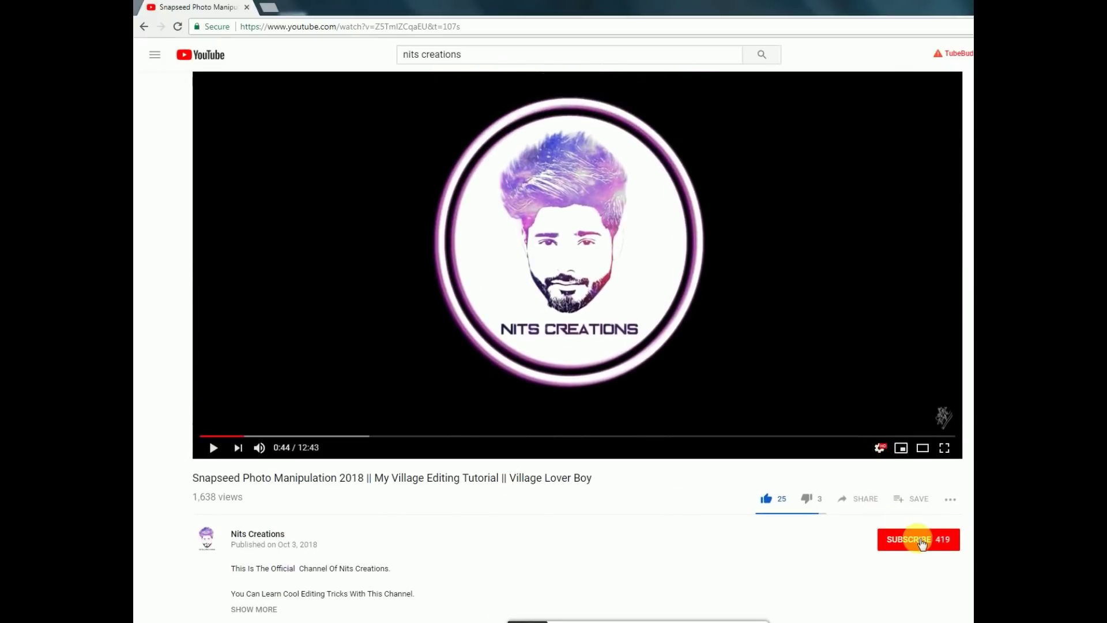
# - Subscribe to the channel with all notifications turned on
pyautogui.click(922, 542)
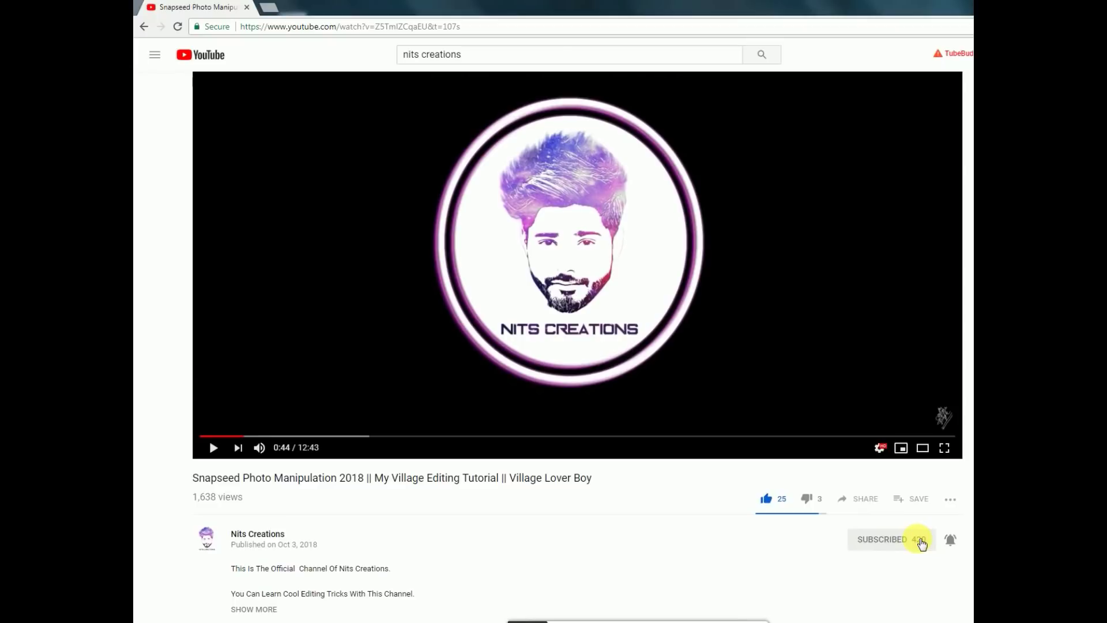
pyautogui.click(951, 543)
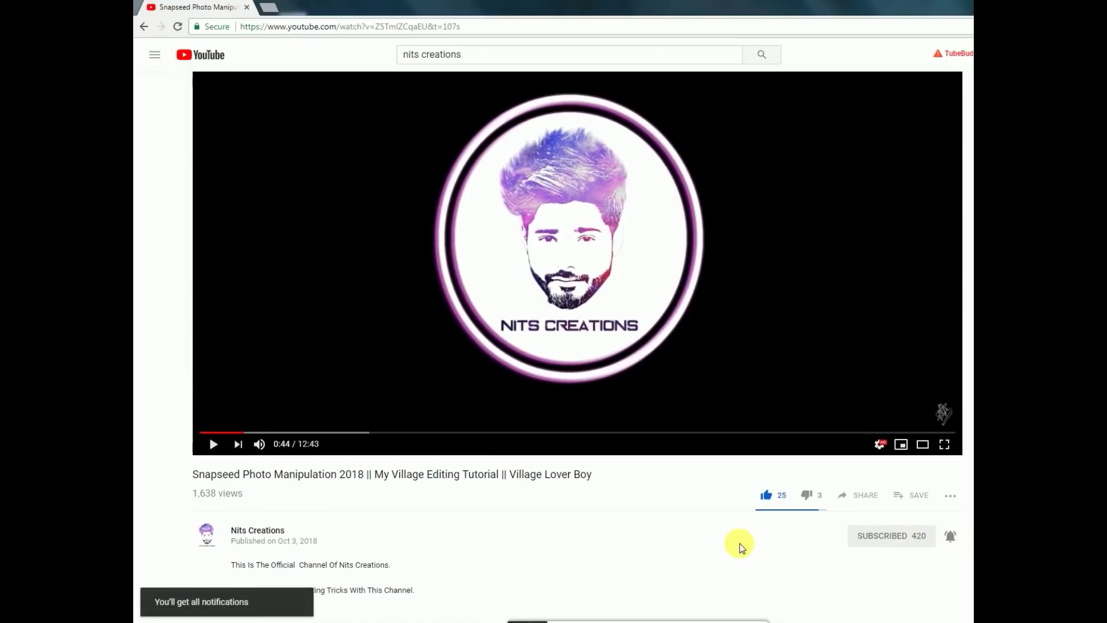
pyautogui.scroll(-2, 315, 434)
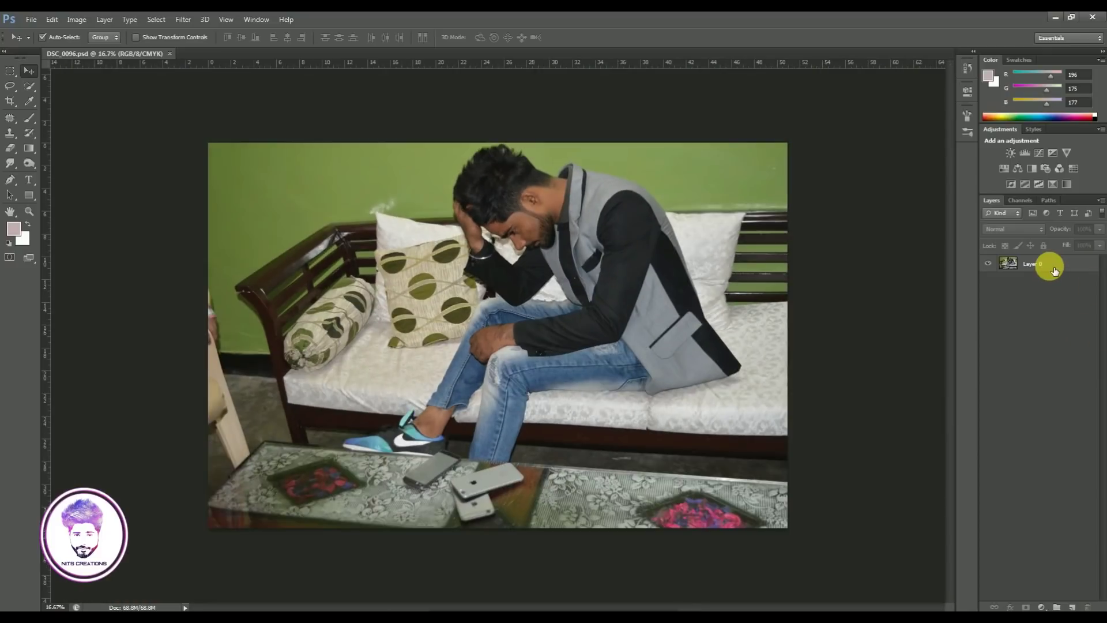
# - Quick-select the seated man on Layer 0, removing the stray area beside his shin
pyautogui.click(29, 86)
pyautogui.click(1030, 279)
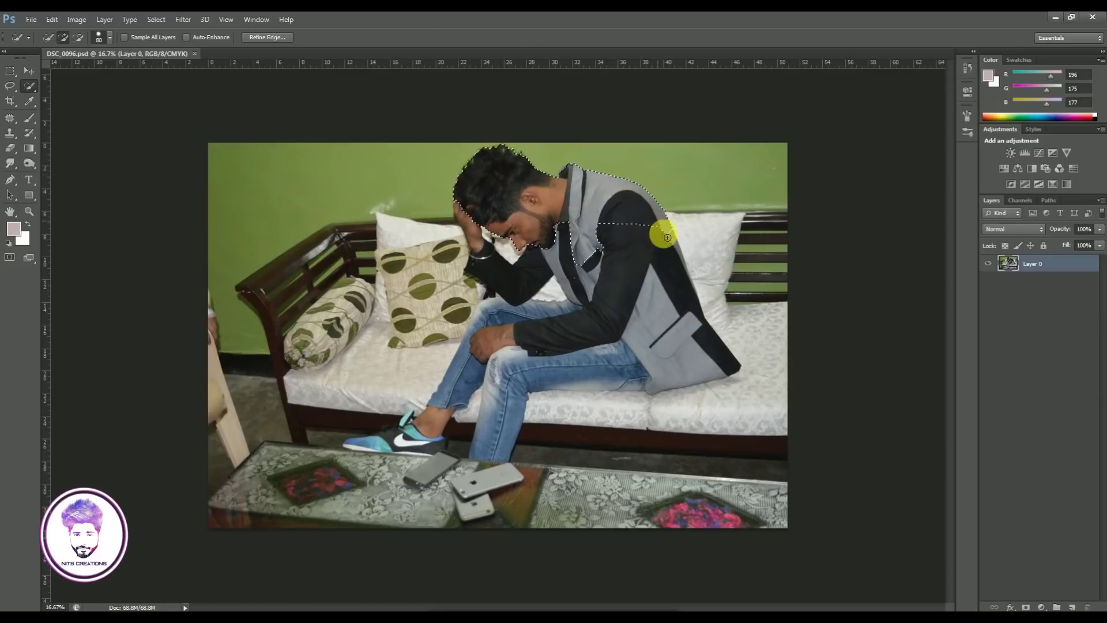
pyautogui.moveTo(615, 373); pyautogui.dragTo(535, 381)
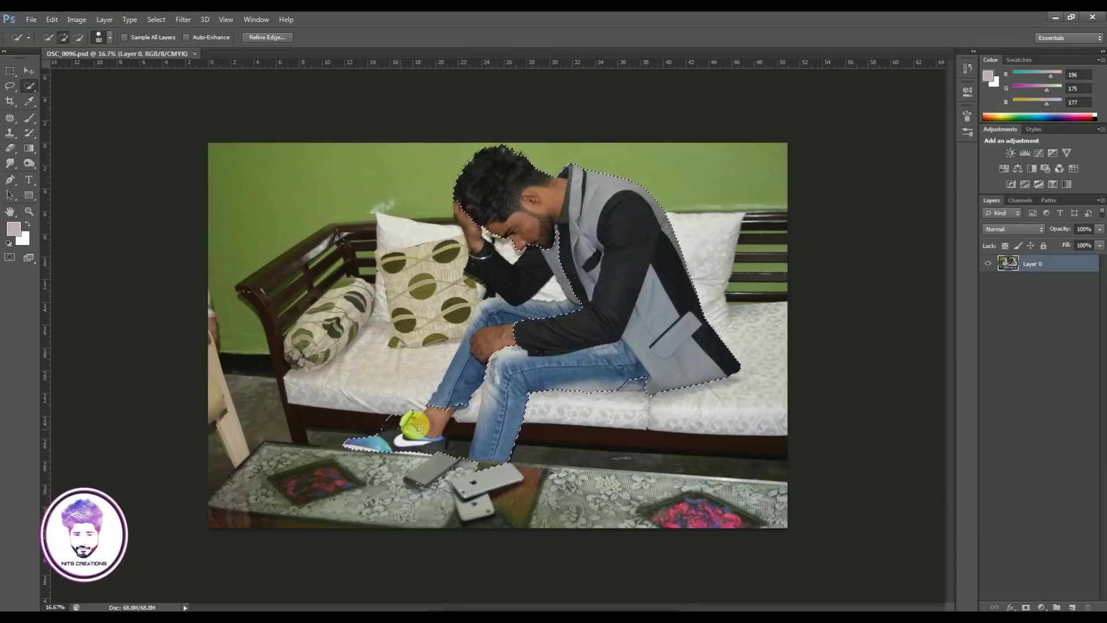
pyautogui.moveTo(419, 427)
pyautogui.mouseDown()
pyautogui.moveTo(492, 311)
pyautogui.moveTo(537, 273)
pyautogui.moveTo(486, 246)
pyautogui.moveTo(465, 219)
pyautogui.moveTo(485, 291)
pyautogui.moveTo(510, 260)
pyautogui.mouseUp()
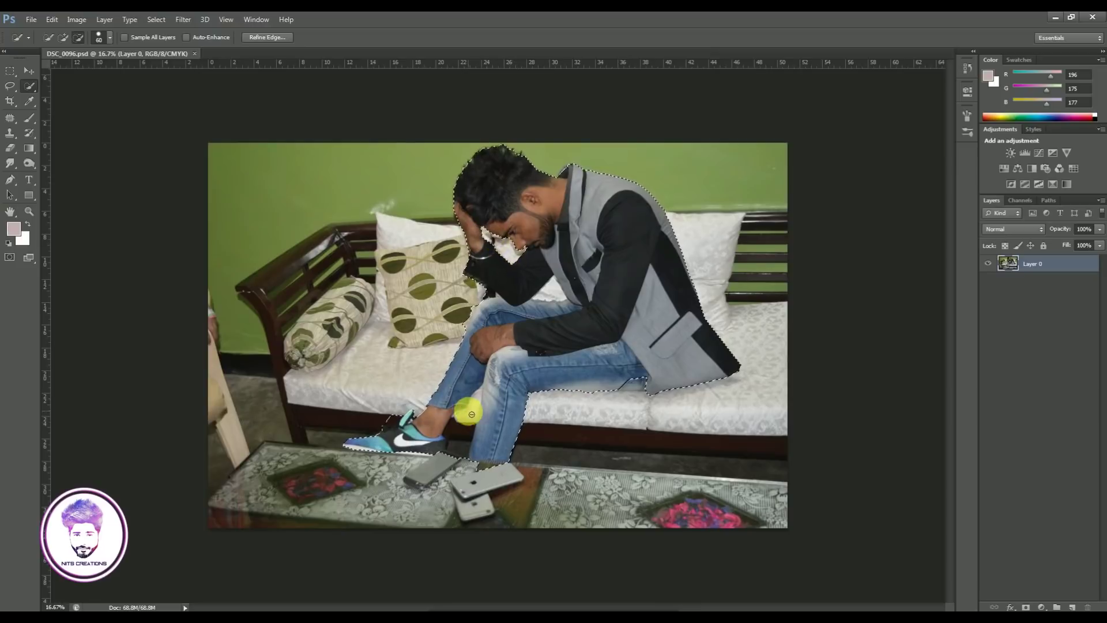
pyautogui.moveTo(464, 408)
pyautogui.mouseDown()
pyautogui.moveTo(464, 447)
pyautogui.moveTo(403, 413)
pyautogui.mouseUp()
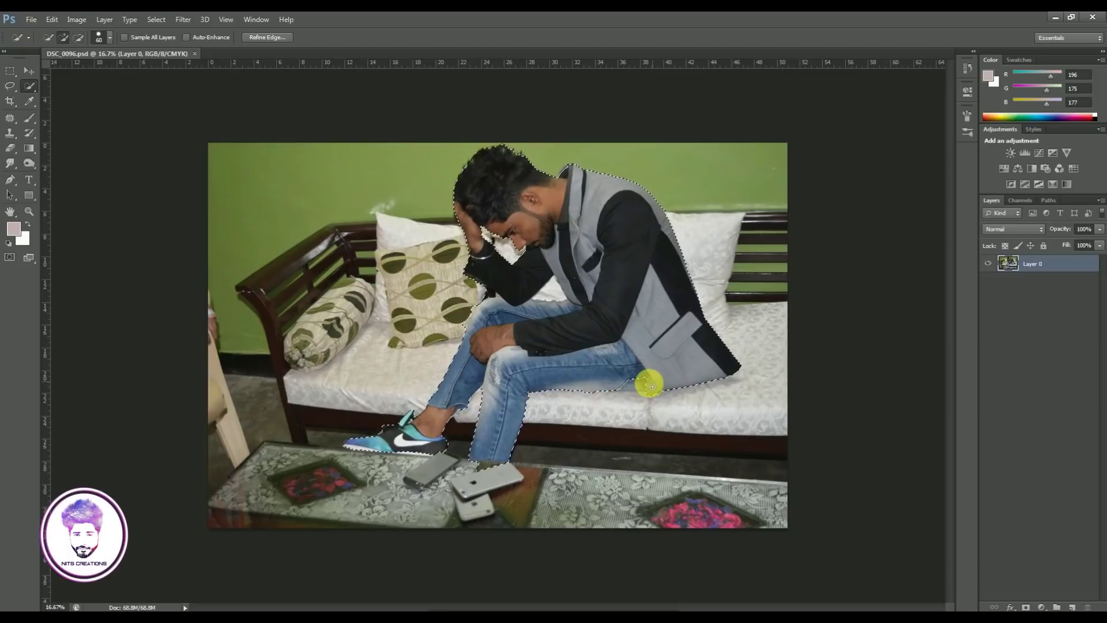
pyautogui.rightClick(602, 226)
# - Feather the selection by 5 pixels and fill the new layer with white
pyautogui.click(632, 264)
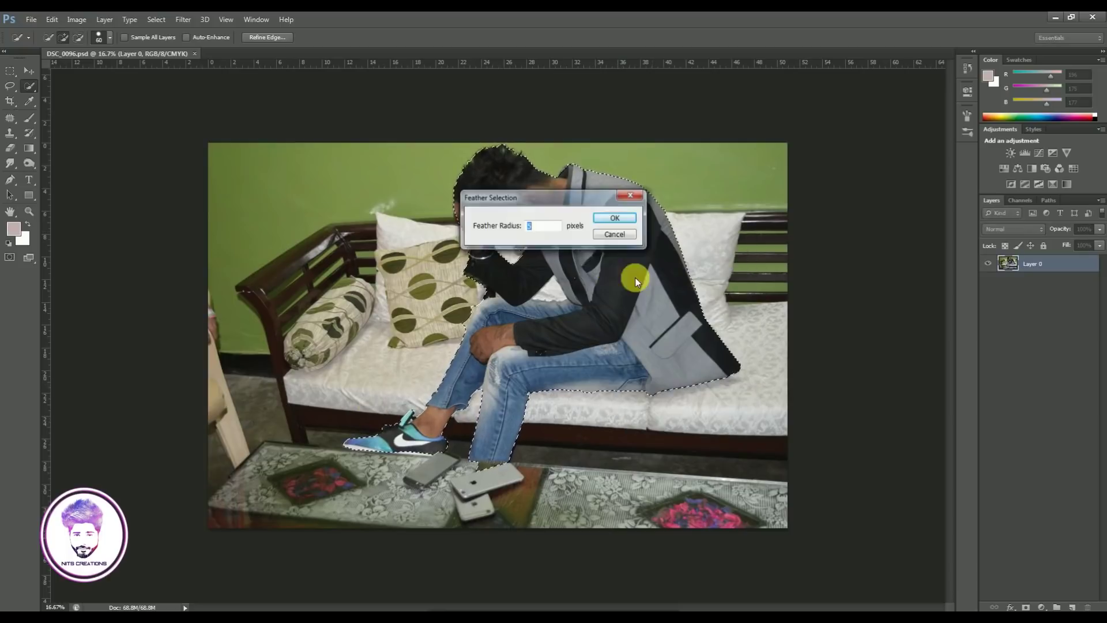
pyautogui.press('Return')
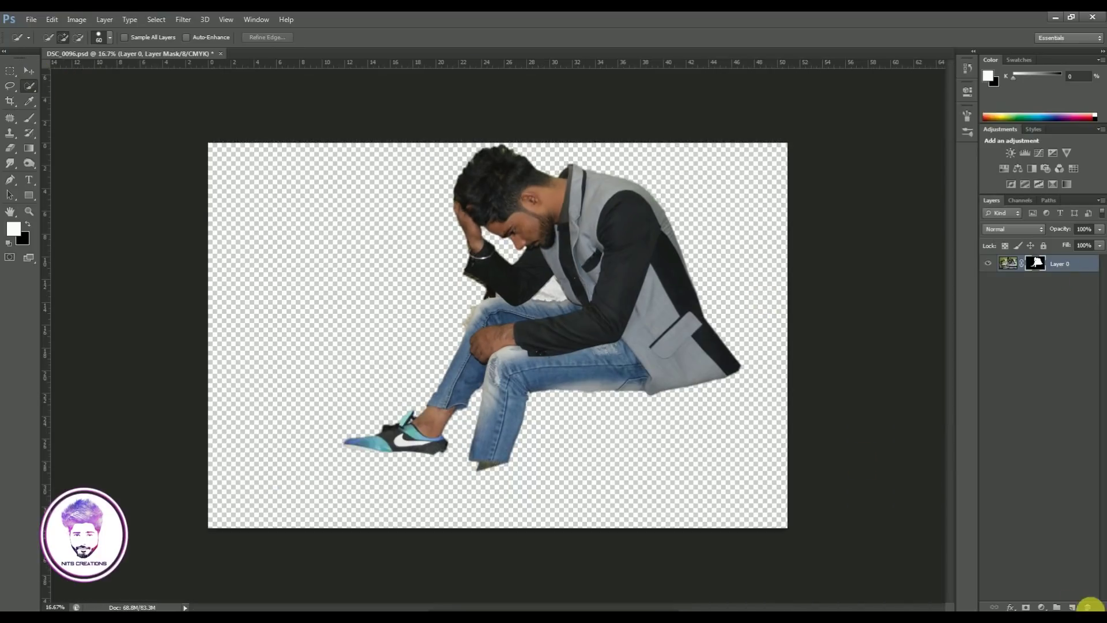
pyautogui.hotkey('ctrl', 'BackSpace')
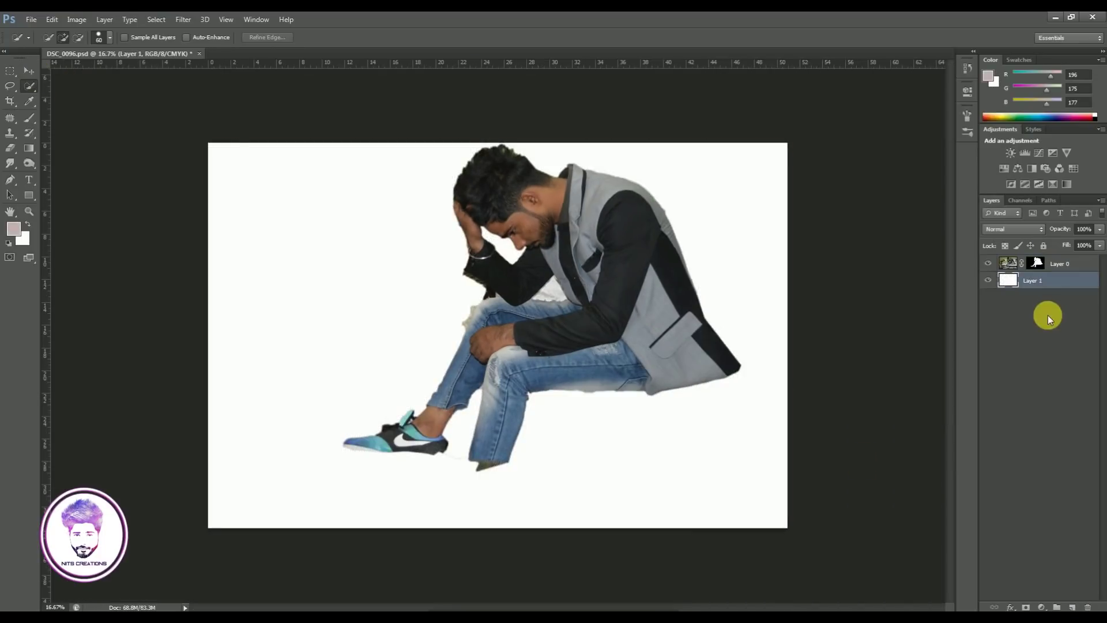
# - Move the man's layer down and to the left over the white background
pyautogui.click(28, 70)
pyautogui.click(622, 252)
pyautogui.moveTo(622, 251)
pyautogui.mouseDown()
pyautogui.moveTo(580, 282)
pyautogui.moveTo(572, 320)
pyautogui.mouseUp()
pyautogui.hotkey('ctrl', '-')
pyautogui.hotkey('ctrl', '+')
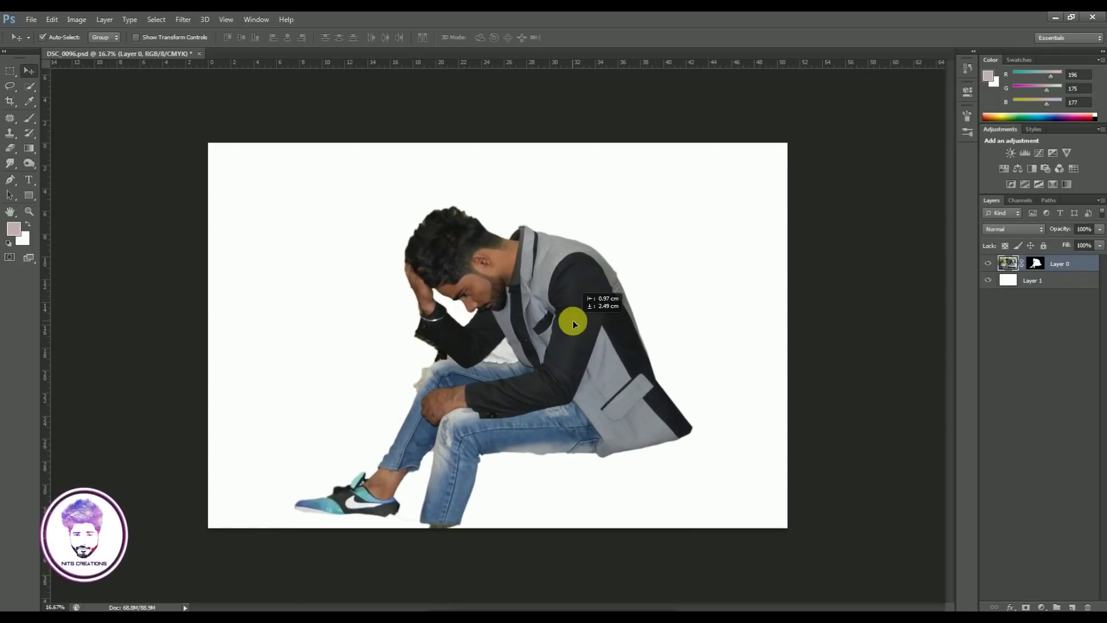
# - Rotate the man about 10° clockwise and lower him near the canvas bottom
pyautogui.hotkey('ctrl', 't')
pyautogui.moveTo(790, 277); pyautogui.dragTo(823, 322)
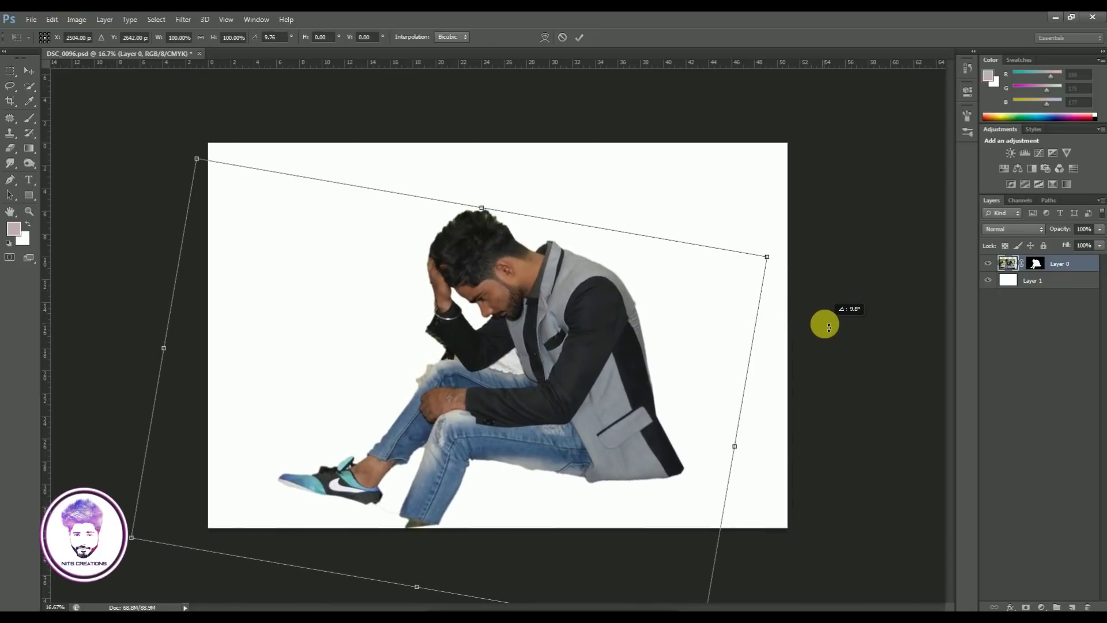
pyautogui.moveTo(646, 421)
pyautogui.mouseDown()
pyautogui.moveTo(654, 448)
pyautogui.moveTo(644, 447)
pyautogui.mouseUp()
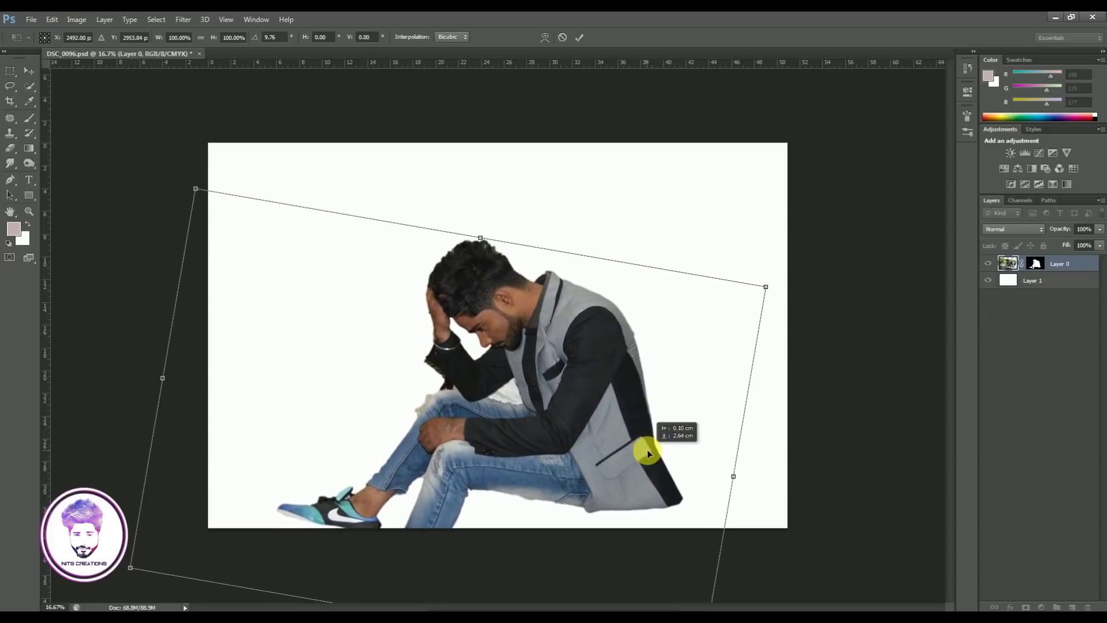
pyautogui.moveTo(645, 446); pyautogui.dragTo(637, 453)
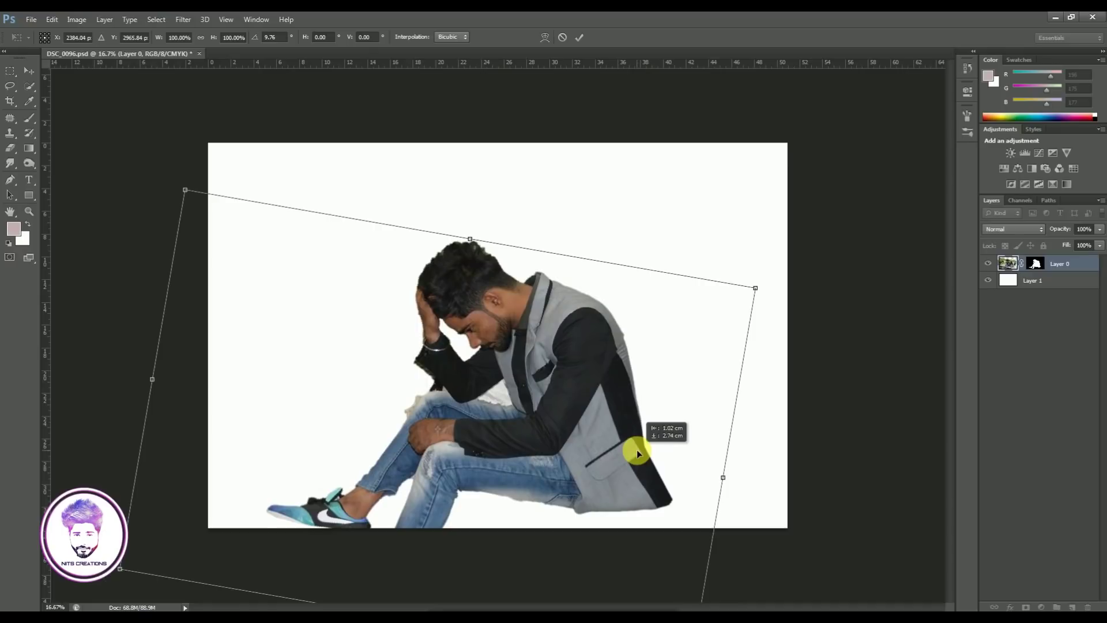
pyautogui.moveTo(637, 448); pyautogui.dragTo(638, 448)
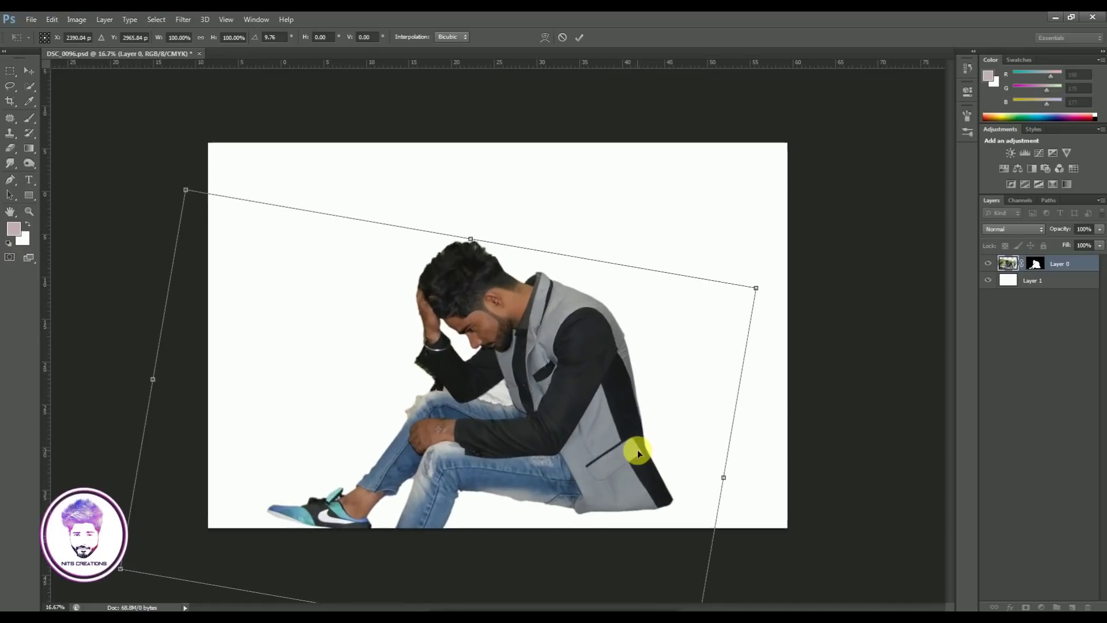
pyautogui.press('Return')
pyautogui.hotkey('ctrl', '+')
pyautogui.hotkey('ctrl', '+')
pyautogui.hotkey('ctrl', '+')
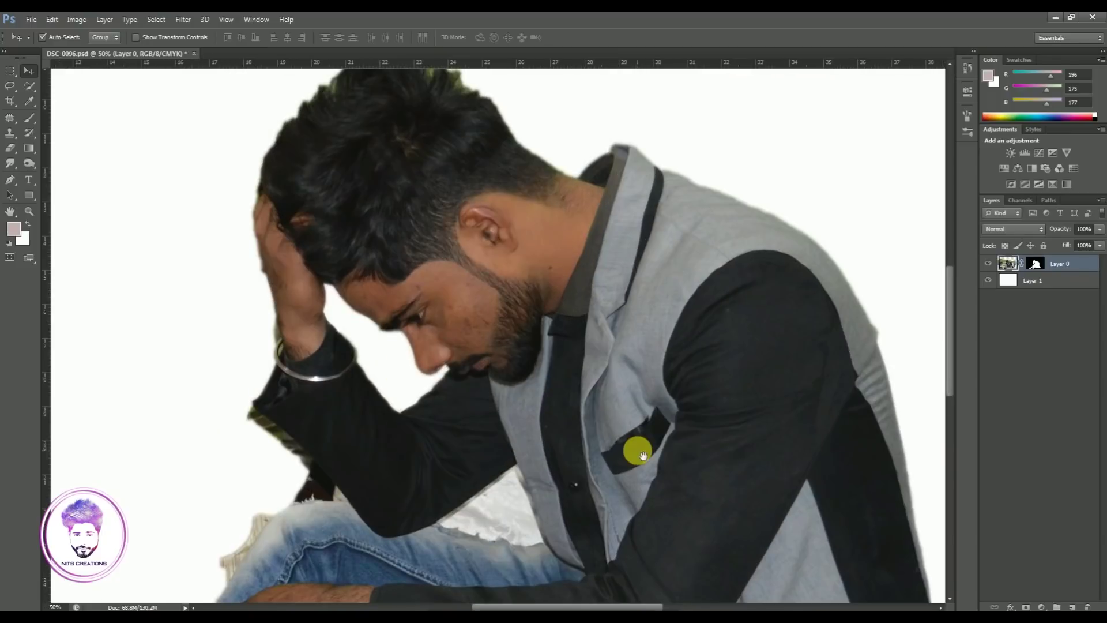
pyautogui.hotkey('ctrl', '+')
pyautogui.hotkey('ctrl', '+')
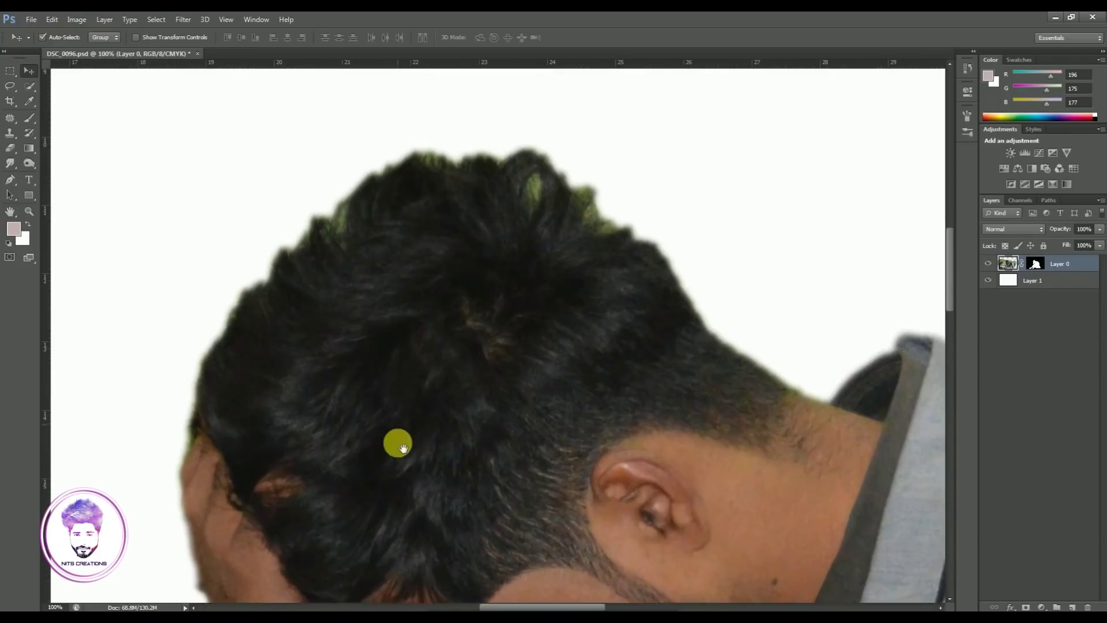
# - Paint black on Layer 0's mask to remove the green tuft from the hair
pyautogui.moveTo(403, 447); pyautogui.dragTo(403, 466)
pyautogui.click(29, 118)
pyautogui.click(1034, 263)
pyautogui.press('d')
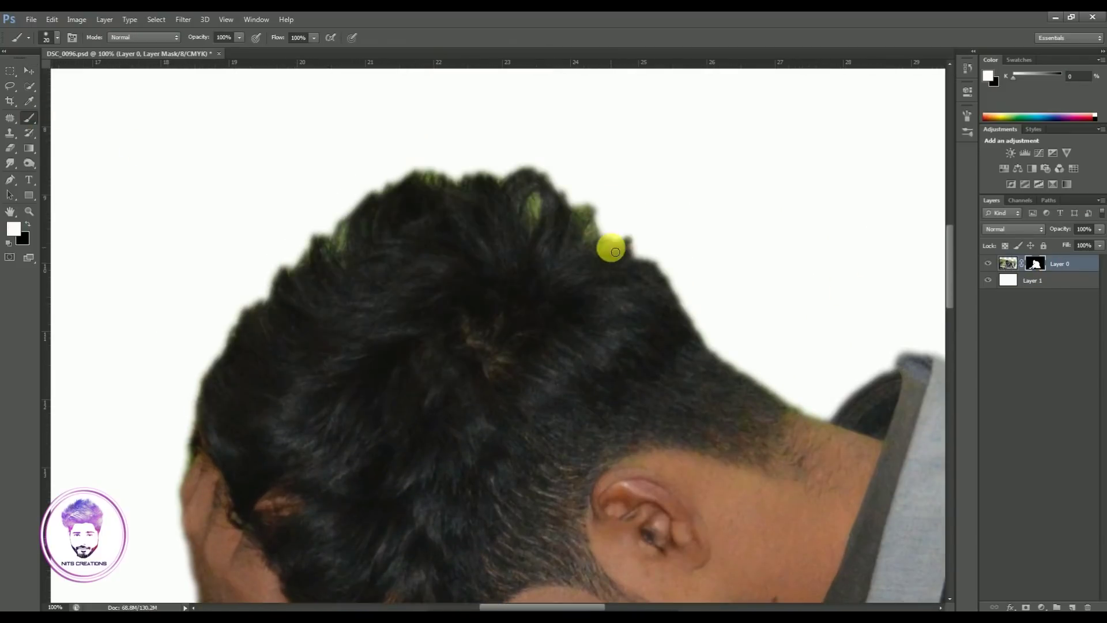
pyautogui.press('x')
pyautogui.moveTo(631, 247)
pyautogui.mouseDown()
pyautogui.moveTo(542, 161)
pyautogui.moveTo(583, 212)
pyautogui.moveTo(507, 178)
pyautogui.moveTo(465, 181)
pyautogui.mouseUp()
pyautogui.press(']')
# - Mask out the grey fringe and dark strip along the man's arm edge
pyautogui.moveTo(311, 269); pyautogui.dragTo(420, 222)
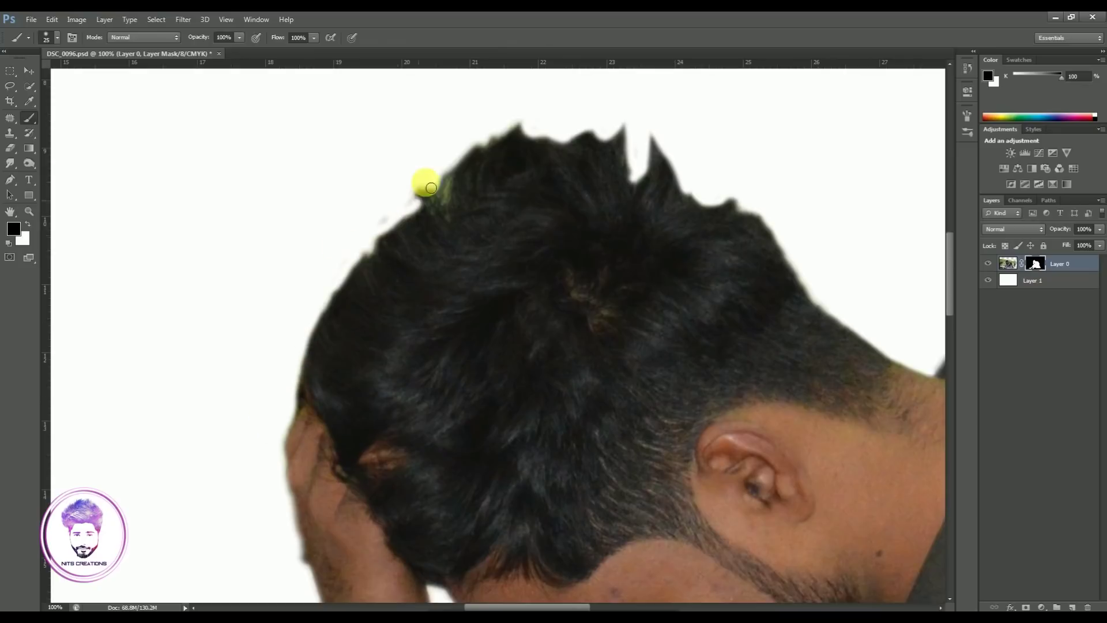
pyautogui.moveTo(311, 446); pyautogui.dragTo(378, 244)
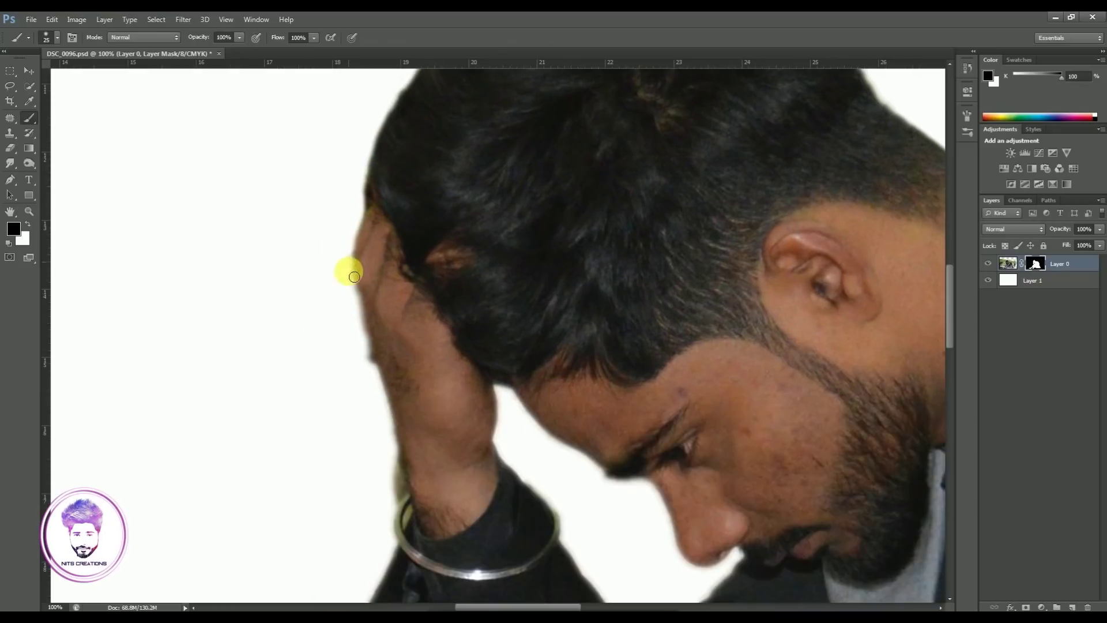
pyautogui.moveTo(369, 412); pyautogui.dragTo(383, 192)
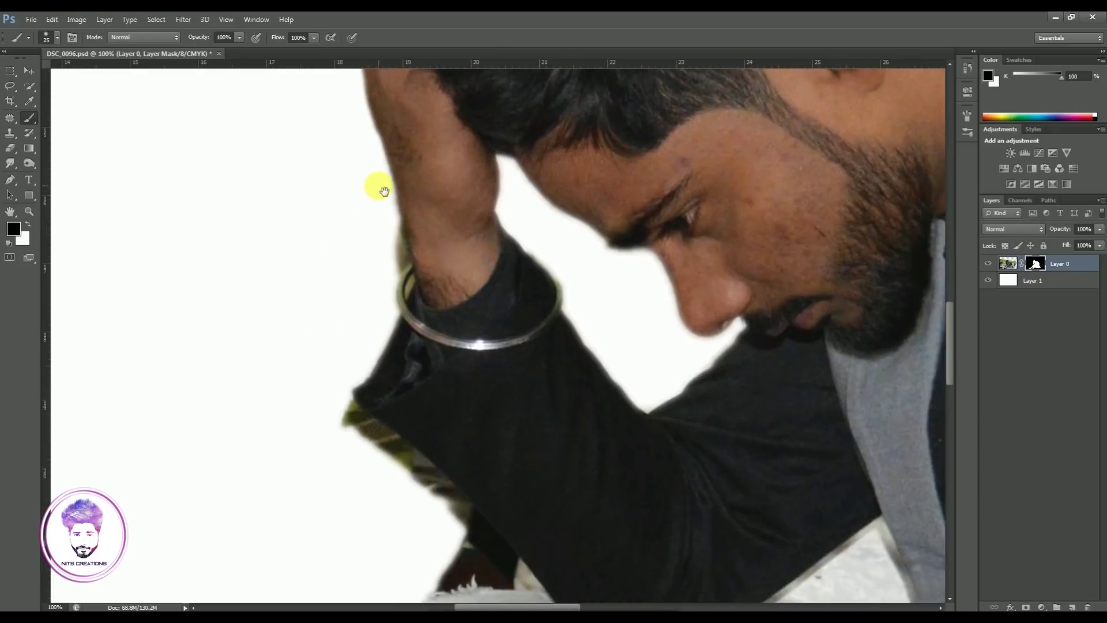
pyautogui.moveTo(410, 268); pyautogui.dragTo(407, 272)
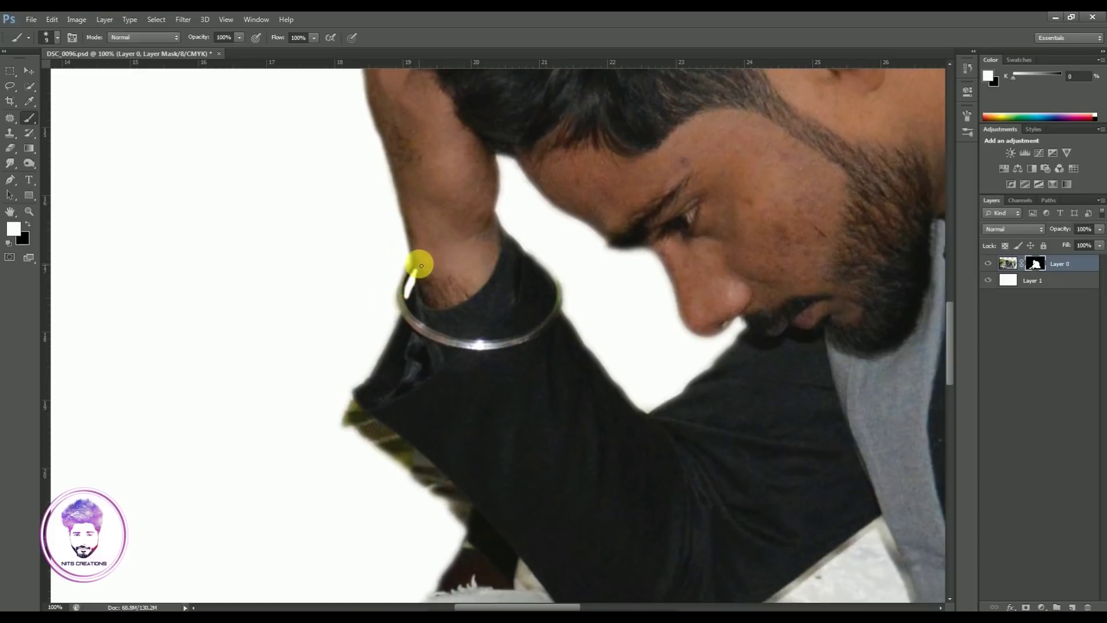
pyautogui.press(']')
pyautogui.press(']')
pyautogui.moveTo(421, 300)
pyautogui.mouseDown()
pyautogui.moveTo(396, 203)
pyautogui.moveTo(426, 179)
pyautogui.mouseUp()
pyautogui.press('x')
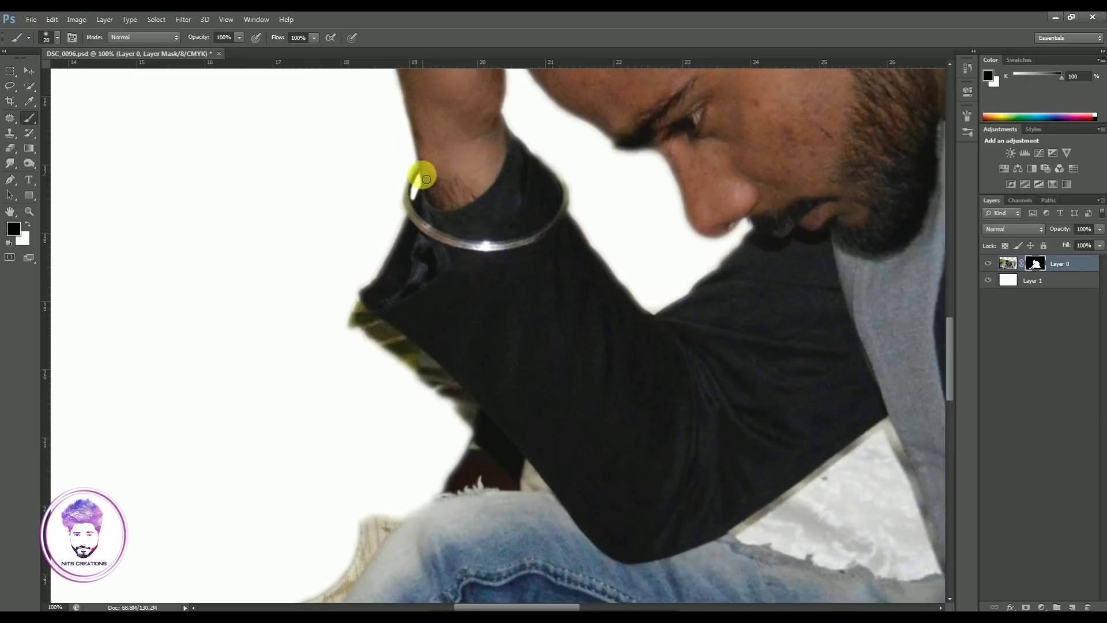
pyautogui.moveTo(390, 213)
pyautogui.mouseDown()
pyautogui.moveTo(408, 338)
pyautogui.moveTo(358, 177)
pyautogui.mouseUp()
pyautogui.press('x')
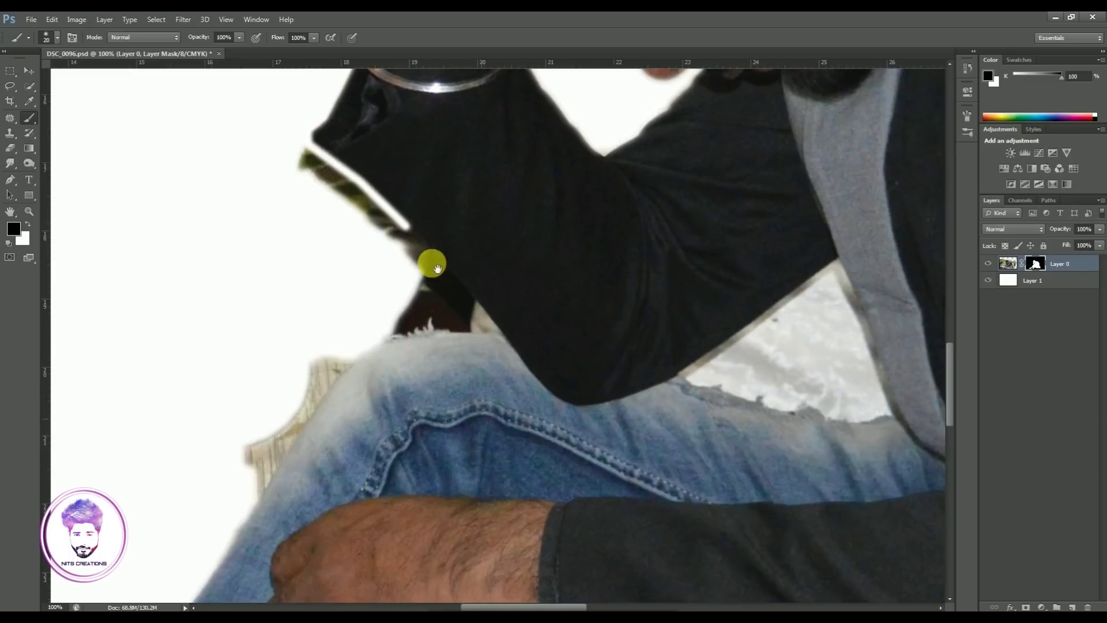
pyautogui.moveTo(305, 150)
pyautogui.mouseDown()
pyautogui.moveTo(506, 339)
pyautogui.moveTo(486, 324)
pyautogui.moveTo(431, 323)
pyautogui.moveTo(485, 326)
pyautogui.mouseUp()
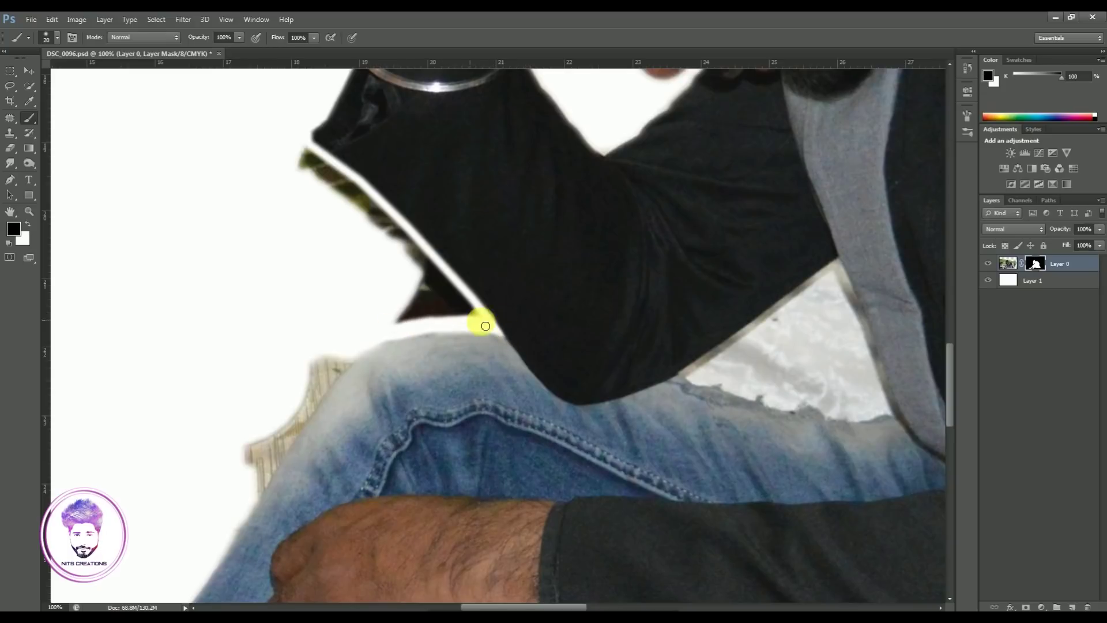
pyautogui.moveTo(406, 237)
pyautogui.mouseDown()
pyautogui.moveTo(302, 147)
pyautogui.moveTo(432, 271)
pyautogui.moveTo(336, 175)
pyautogui.moveTo(464, 320)
pyautogui.moveTo(439, 308)
pyautogui.mouseUp()
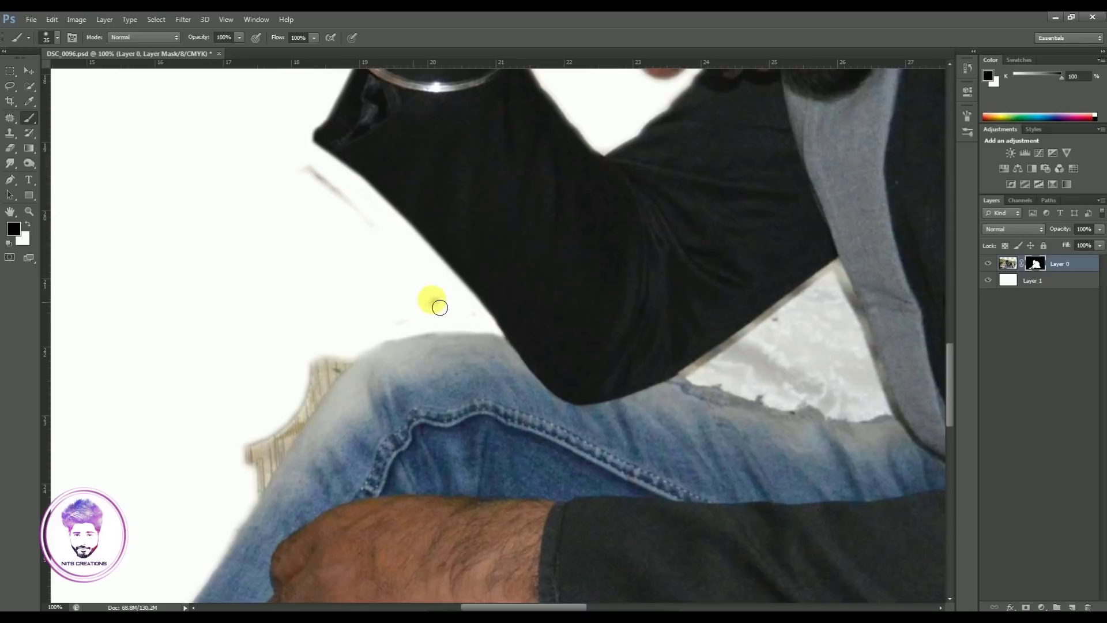
pyautogui.press('[')
# - Paint out the chair piece showing beside the man's knee
pyautogui.scroll(-5, 366, 247)
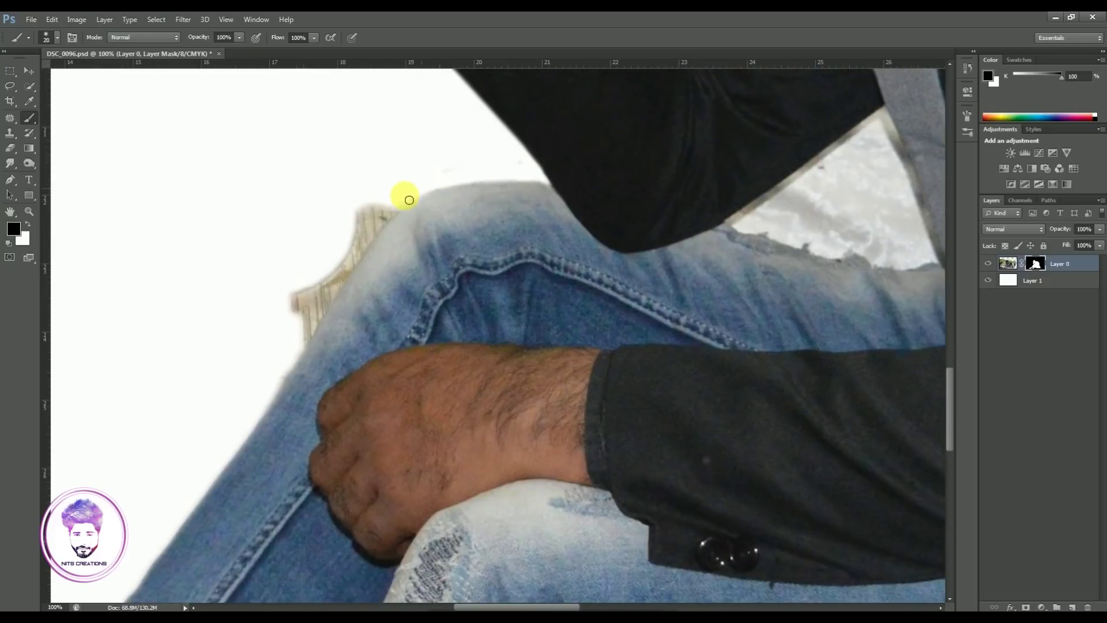
pyautogui.scroll(-2, 406, 240)
pyautogui.hscroll(-3, 405, 239)
pyautogui.moveTo(465, 141)
pyautogui.mouseDown()
pyautogui.moveTo(329, 341)
pyautogui.moveTo(528, 137)
pyautogui.moveTo(378, 301)
pyautogui.mouseUp()
pyautogui.scroll(-10, 378, 302)
pyautogui.hscroll(-10, 684, 230)
pyautogui.press(']')
pyautogui.press('[')
pyautogui.press('[')
pyautogui.press('[')
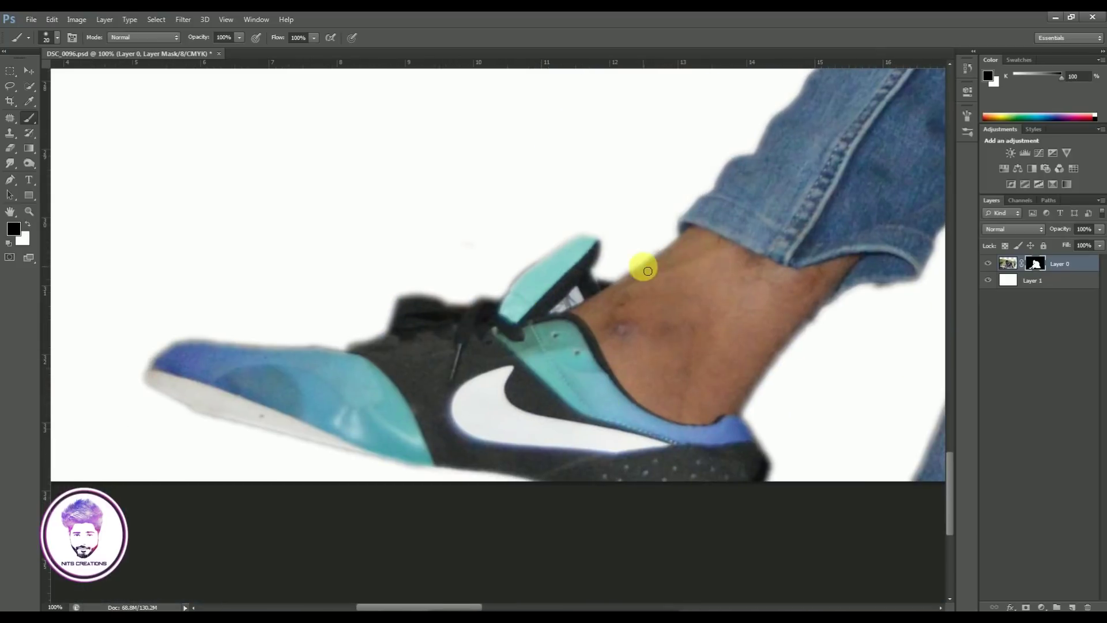
pyautogui.press('x')
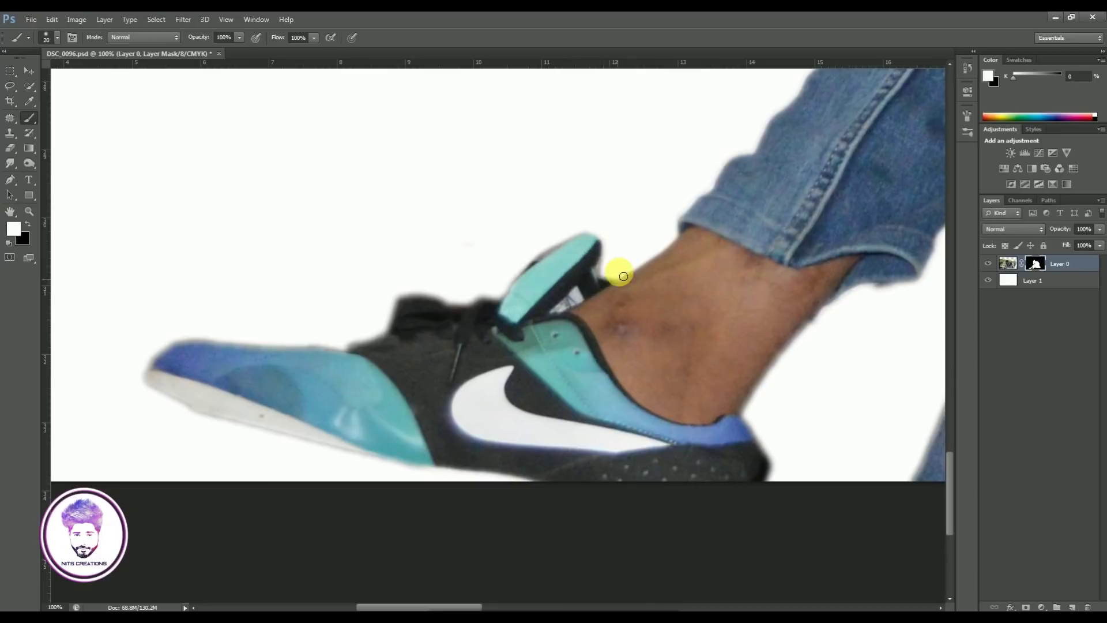
pyautogui.press('x')
pyautogui.hscroll(-3, 648, 225)
pyautogui.scroll(-1, 648, 225)
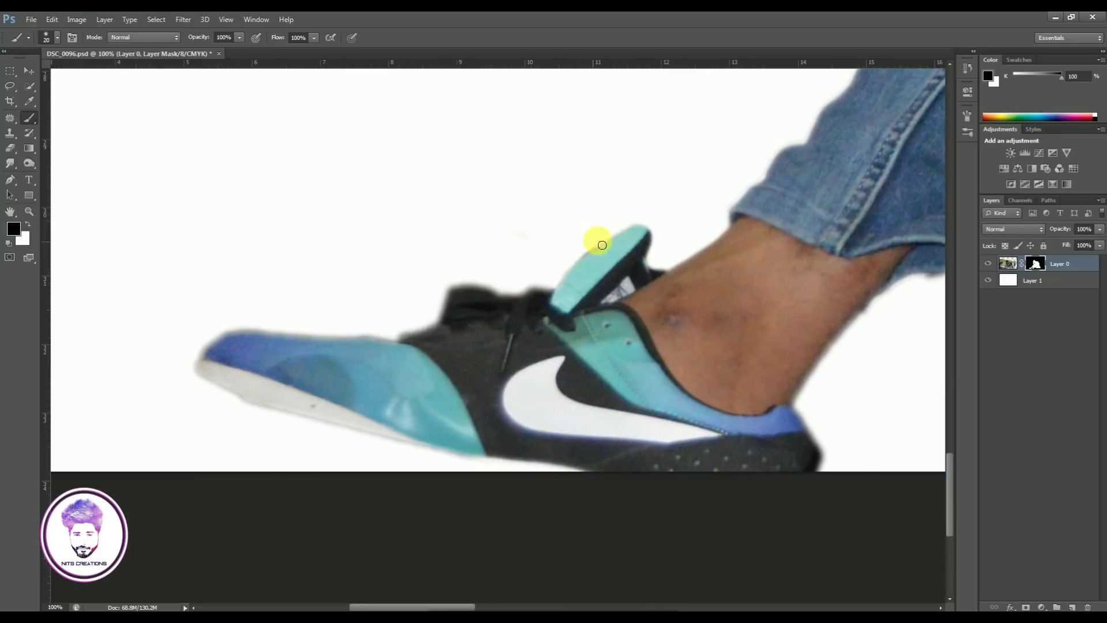
# - Clean the shoe's mask edges along the top strap and under the sole
pyautogui.press('x')
pyautogui.moveTo(555, 289)
pyautogui.mouseDown()
pyautogui.moveTo(499, 294)
pyautogui.moveTo(388, 340)
pyautogui.moveTo(208, 344)
pyautogui.moveTo(285, 411)
pyautogui.moveTo(510, 328)
pyautogui.mouseUp()
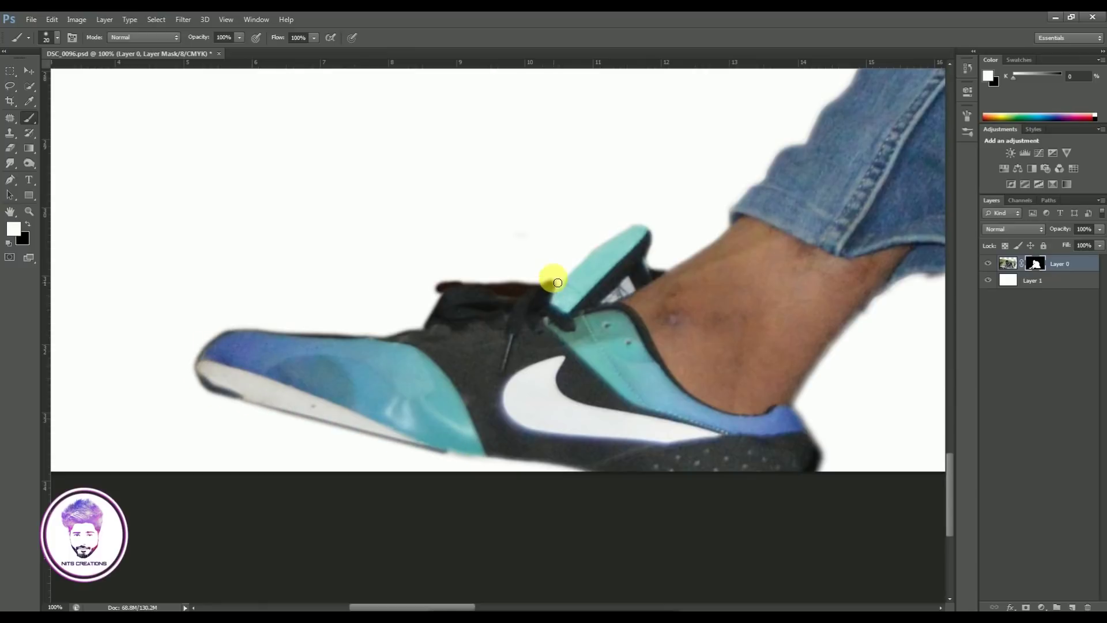
pyautogui.moveTo(555, 272)
pyautogui.mouseDown()
pyautogui.moveTo(521, 286)
pyautogui.moveTo(554, 272)
pyautogui.moveTo(485, 287)
pyautogui.moveTo(469, 274)
pyautogui.moveTo(633, 235)
pyautogui.mouseUp()
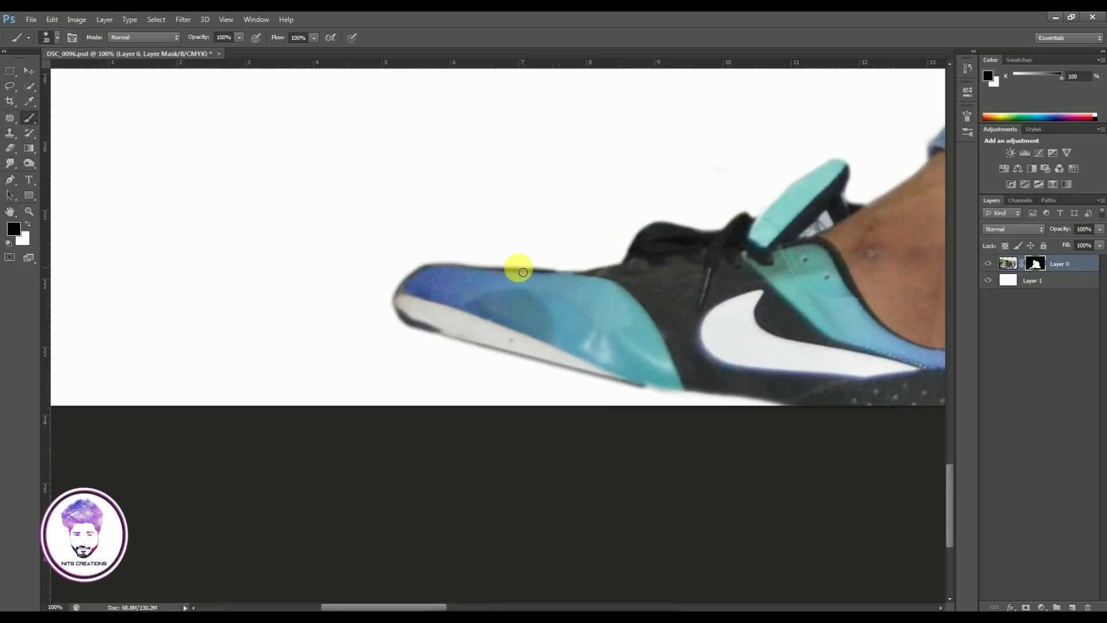
pyautogui.moveTo(453, 265); pyautogui.dragTo(448, 264)
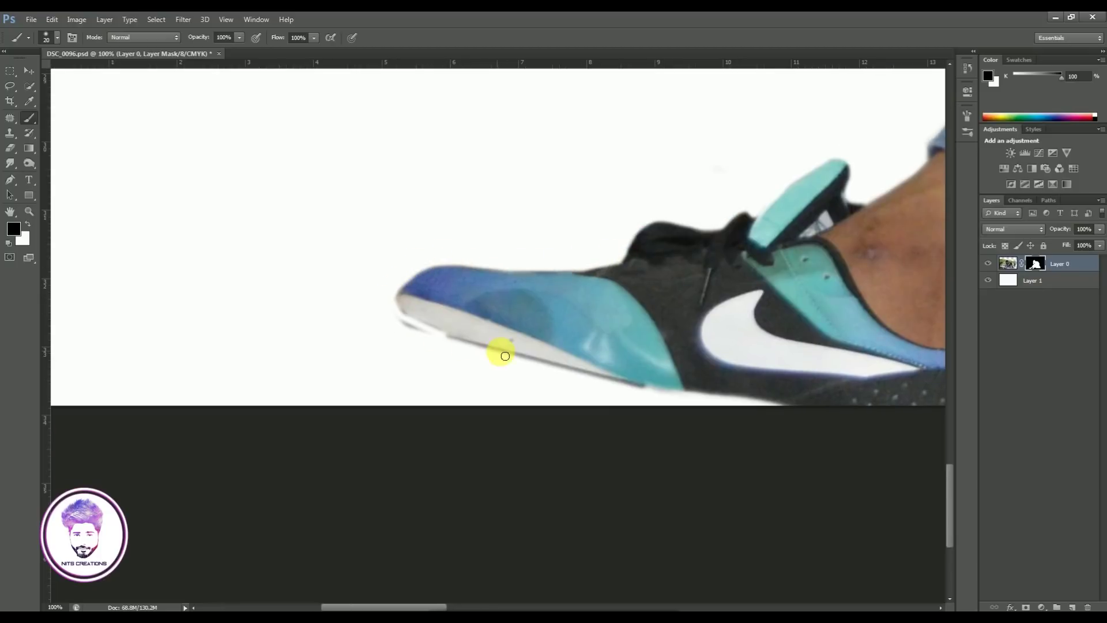
pyautogui.moveTo(504, 356); pyautogui.dragTo(560, 385)
# - Clean the jeans' mask edge, hiding the background strip and grey fringe
pyautogui.moveTo(469, 349); pyautogui.dragTo(905, 193)
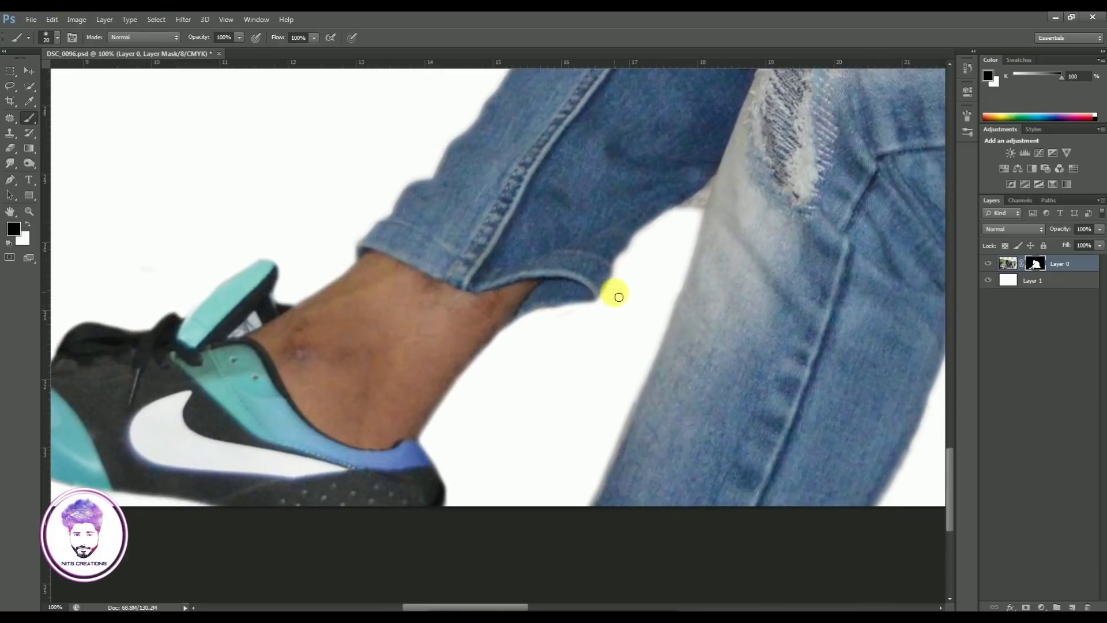
pyautogui.moveTo(618, 297); pyautogui.dragTo(730, 181)
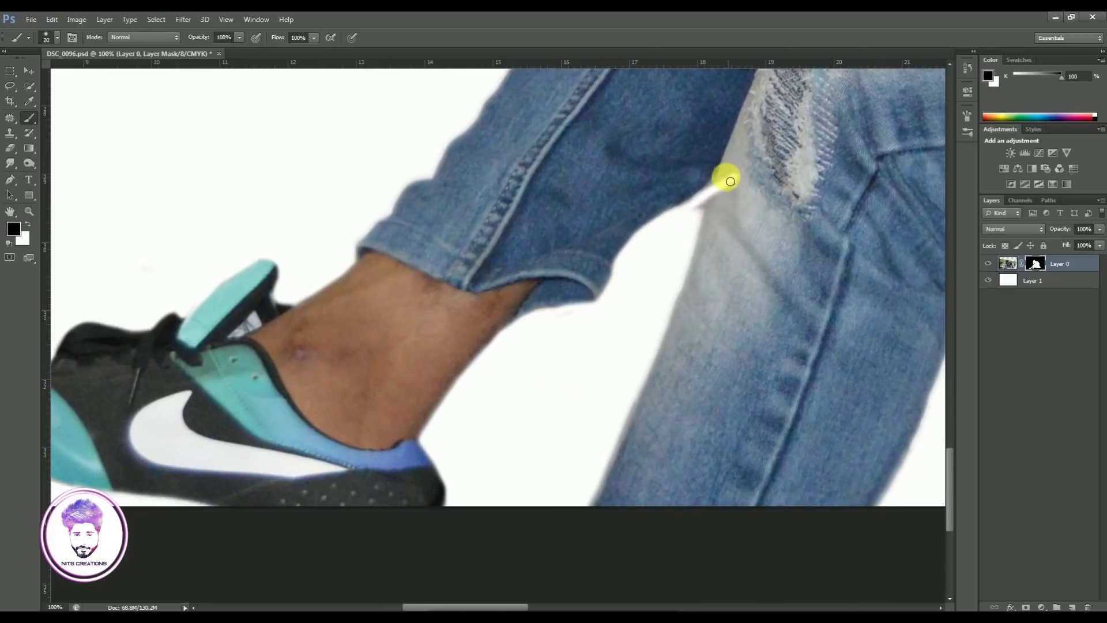
pyautogui.moveTo(588, 507)
pyautogui.mouseDown()
pyautogui.moveTo(700, 207)
pyautogui.moveTo(714, 213)
pyautogui.mouseUp()
pyautogui.press('x')
pyautogui.moveTo(686, 307); pyautogui.dragTo(709, 182)
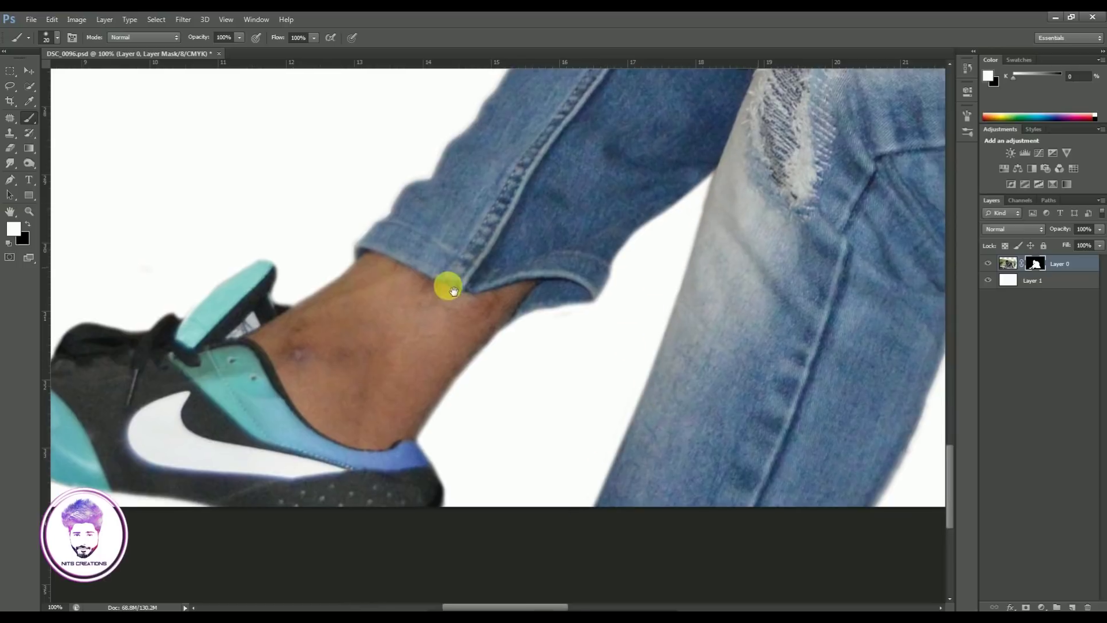
pyautogui.hscroll(5, 444, 284)
pyautogui.press('x')
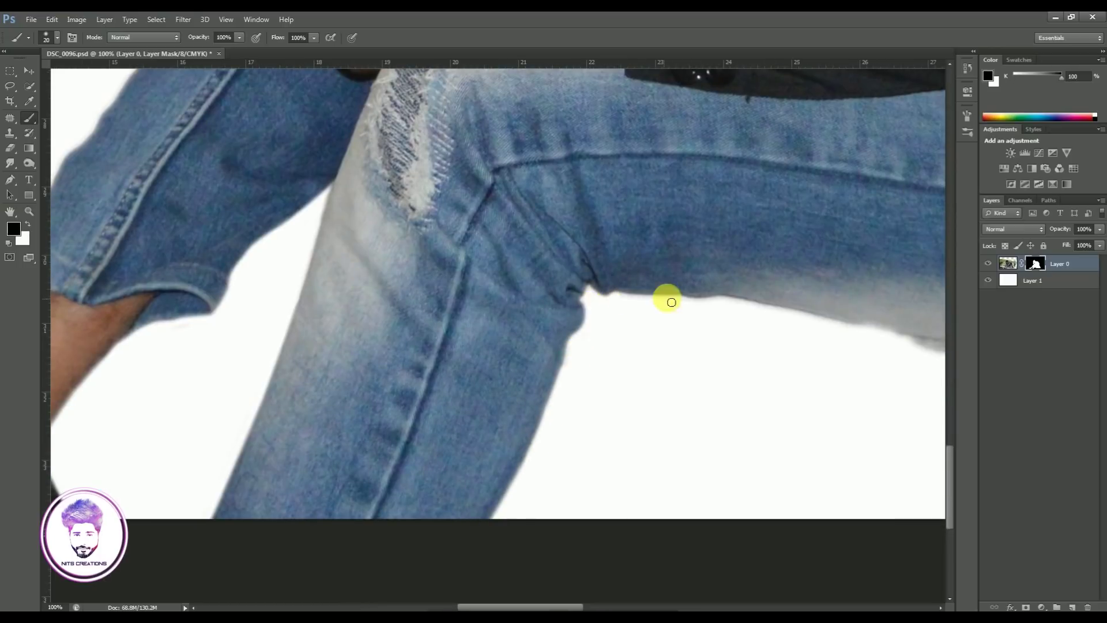
pyautogui.moveTo(671, 302)
pyautogui.mouseDown()
pyautogui.moveTo(726, 299)
pyautogui.moveTo(849, 325)
pyautogui.moveTo(470, 321)
pyautogui.moveTo(859, 385)
pyautogui.mouseUp()
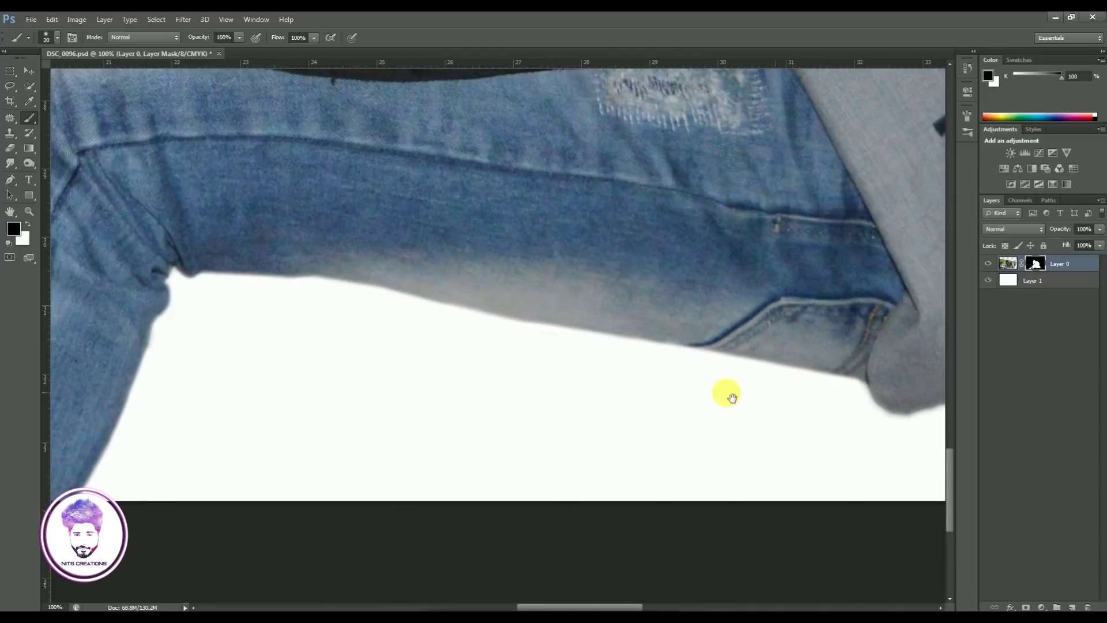
# - Remove the grey fringe along the jacket's lower band, shoulder and collar
pyautogui.hscroll(5, 724, 391)
pyautogui.moveTo(380, 393)
pyautogui.mouseDown()
pyautogui.moveTo(511, 382)
pyautogui.moveTo(767, 390)
pyautogui.mouseUp()
pyautogui.moveTo(888, 376); pyautogui.dragTo(531, 457)
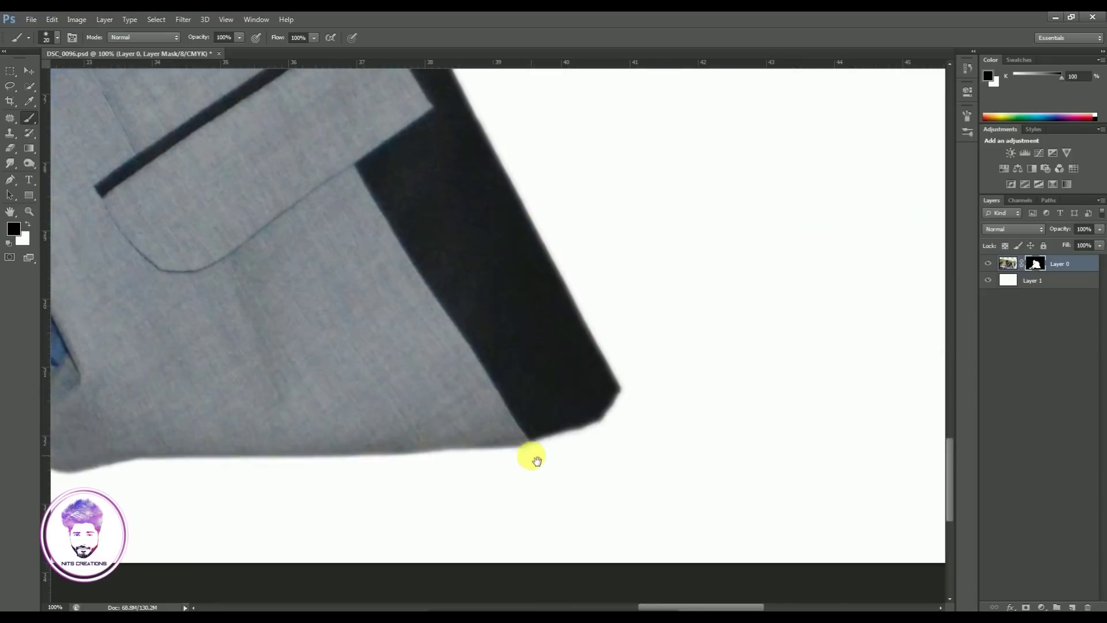
pyautogui.moveTo(576, 317)
pyautogui.mouseDown()
pyautogui.moveTo(598, 415)
pyautogui.moveTo(494, 462)
pyautogui.mouseUp()
pyautogui.moveTo(596, 336); pyautogui.dragTo(710, 520)
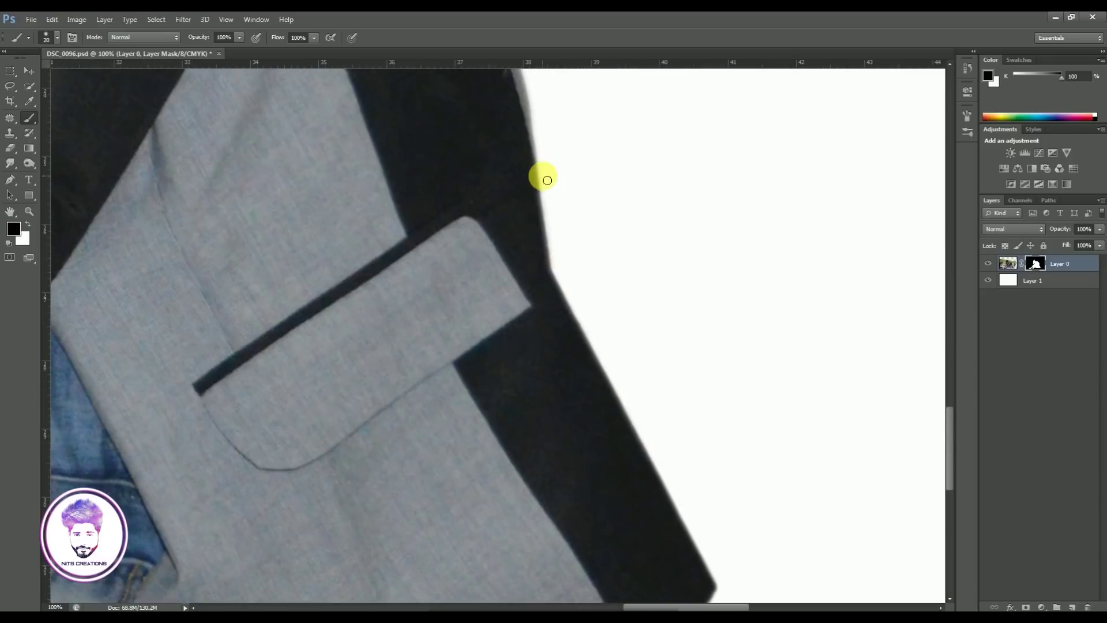
pyautogui.scroll(3, 541, 175)
pyautogui.moveTo(556, 279); pyautogui.dragTo(552, 403)
pyautogui.scroll(4, 519, 231)
pyautogui.moveTo(490, 111); pyautogui.dragTo(535, 414)
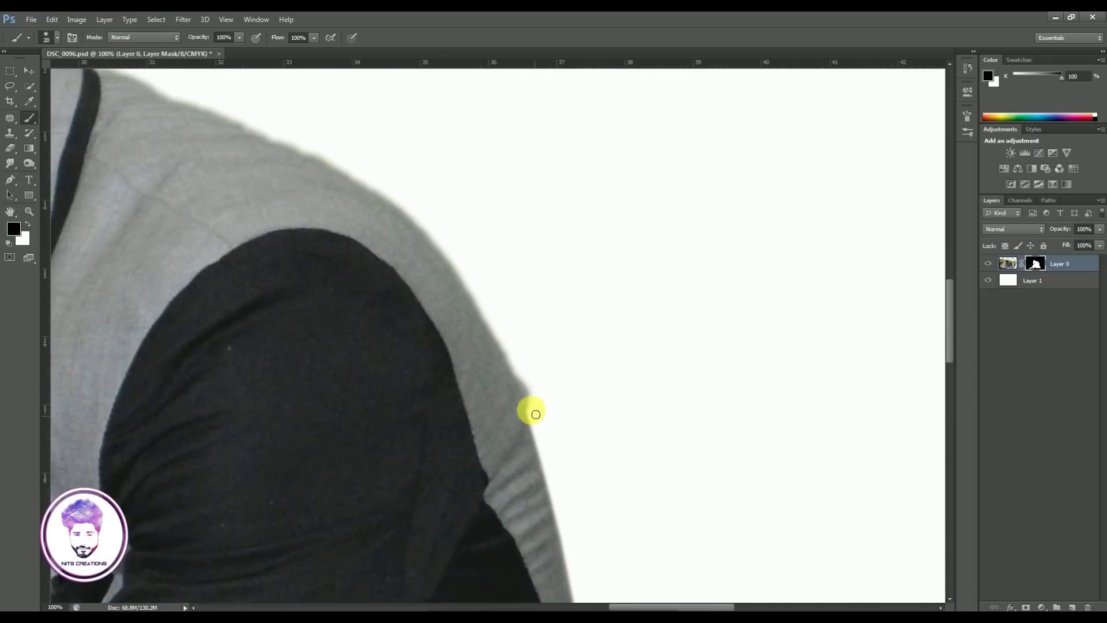
pyautogui.moveTo(476, 292)
pyautogui.mouseDown()
pyautogui.moveTo(383, 193)
pyautogui.moveTo(315, 164)
pyautogui.mouseUp()
pyautogui.moveTo(316, 164)
pyautogui.mouseDown()
pyautogui.moveTo(563, 279)
pyautogui.moveTo(346, 188)
pyautogui.moveTo(522, 284)
pyautogui.mouseUp()
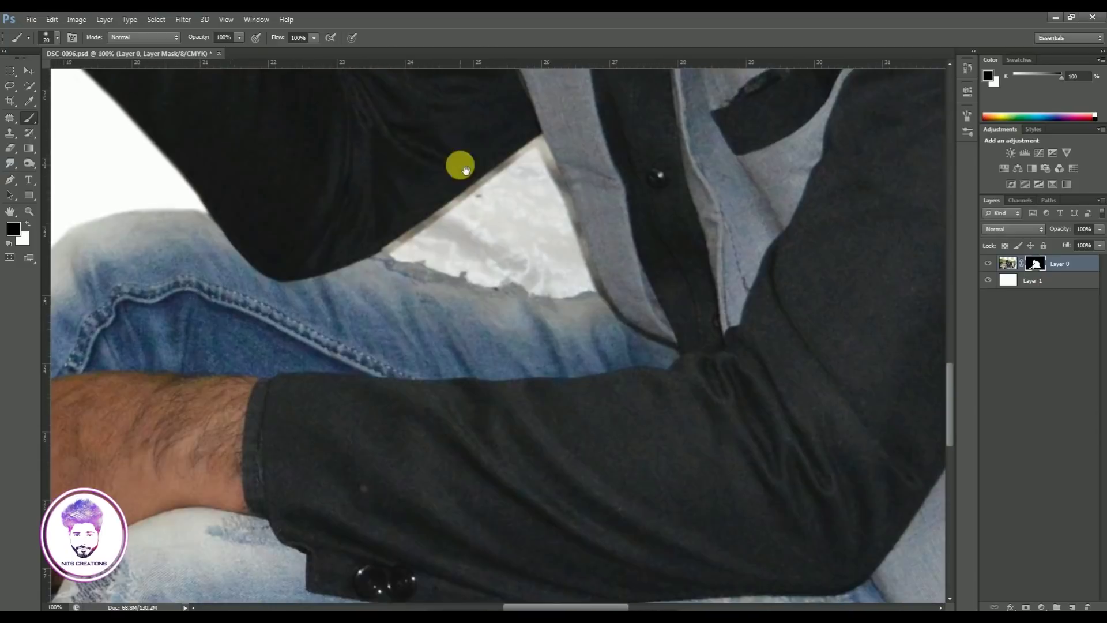
# - Outline and mask out the triangular background gap between arm and thigh
pyautogui.click(389, 251)
pyautogui.keyDown('shift'); pyautogui.click(545, 141); pyautogui.keyUp('shift')
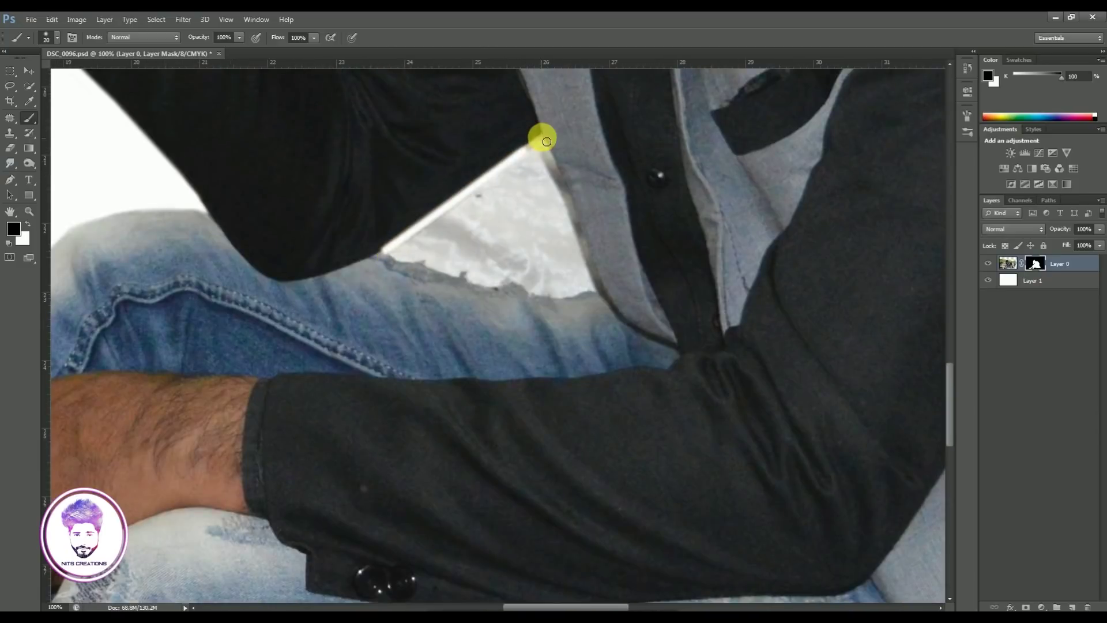
pyautogui.keyDown('shift'); pyautogui.click(599, 291); pyautogui.keyUp('shift')
pyautogui.moveTo(599, 291); pyautogui.dragTo(503, 288)
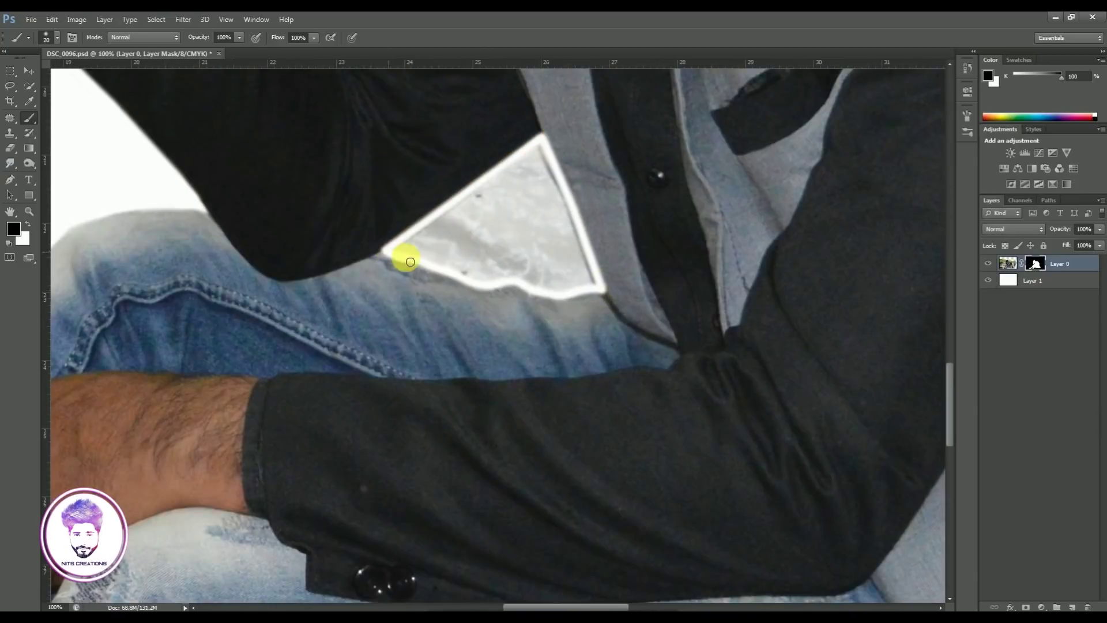
pyautogui.moveTo(410, 261); pyautogui.dragTo(593, 289)
pyautogui.keyDown('shift'); pyautogui.click(538, 140); pyautogui.keyUp('shift')
pyautogui.keyDown('shift'); pyautogui.click(382, 252); pyautogui.keyUp('shift')
pyautogui.keyDown('shift'); pyautogui.click(598, 289); pyautogui.keyUp('shift')
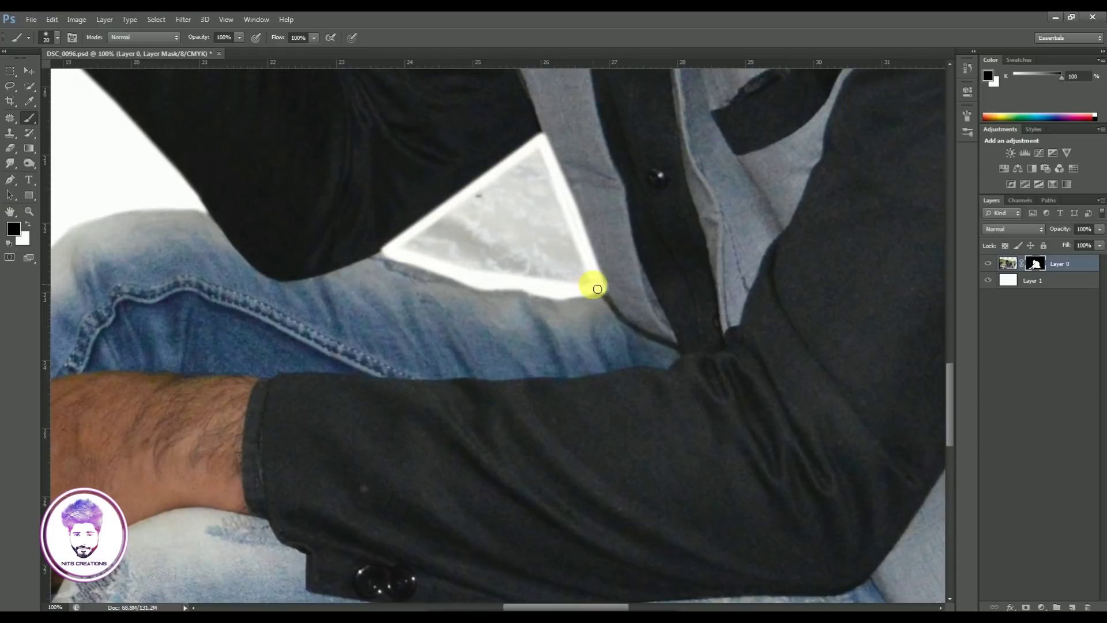
pyautogui.moveTo(545, 156)
pyautogui.mouseDown()
pyautogui.moveTo(415, 247)
pyautogui.moveTo(586, 289)
pyautogui.moveTo(444, 227)
pyautogui.moveTo(553, 254)
pyautogui.moveTo(523, 227)
pyautogui.moveTo(490, 237)
pyautogui.moveTo(542, 235)
pyautogui.mouseUp()
# - Zoom in with a smaller restoring brush to refine the triangle's left corner
pyautogui.hotkey('ctrl', '+')
pyautogui.press('[')
pyautogui.press('[')
pyautogui.press('[')
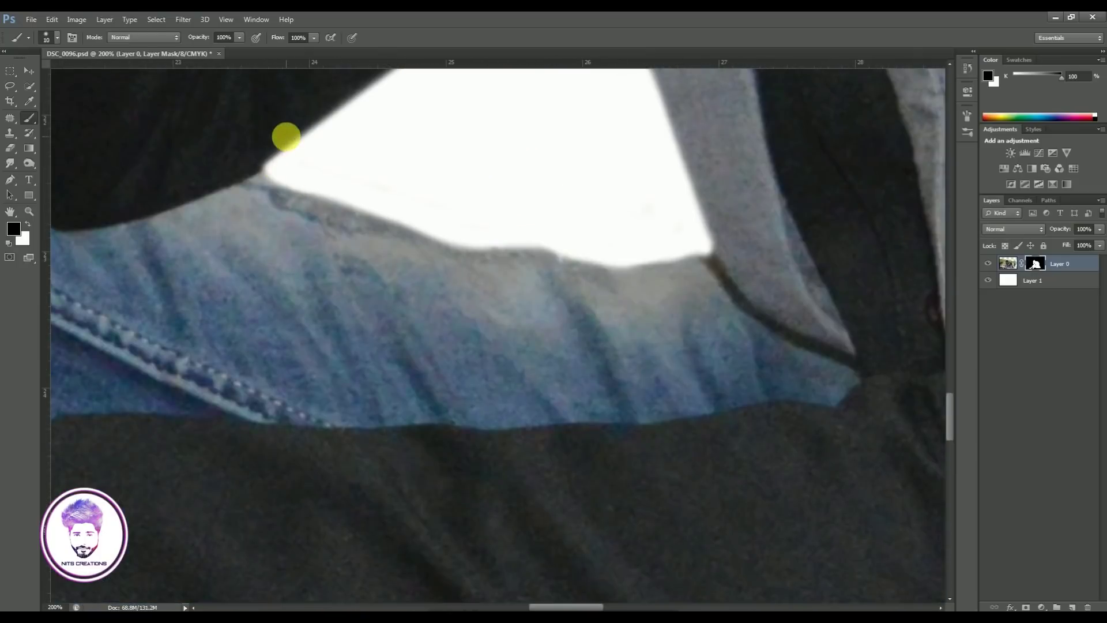
pyautogui.press('x')
pyautogui.moveTo(297, 136)
pyautogui.mouseDown()
pyautogui.moveTo(326, 332)
pyautogui.moveTo(549, 178)
pyautogui.moveTo(699, 161)
pyautogui.moveTo(786, 439)
pyautogui.mouseUp()
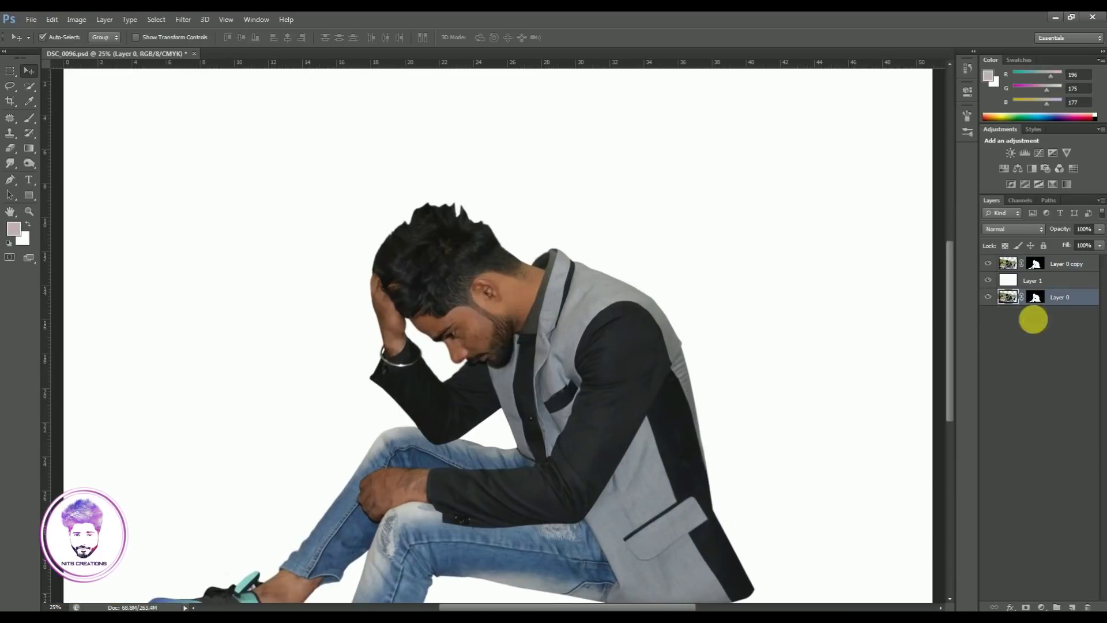
# - Hide Layer 0 and apply the layer mask permanently on Layer 0 copy
pyautogui.click(987, 297)
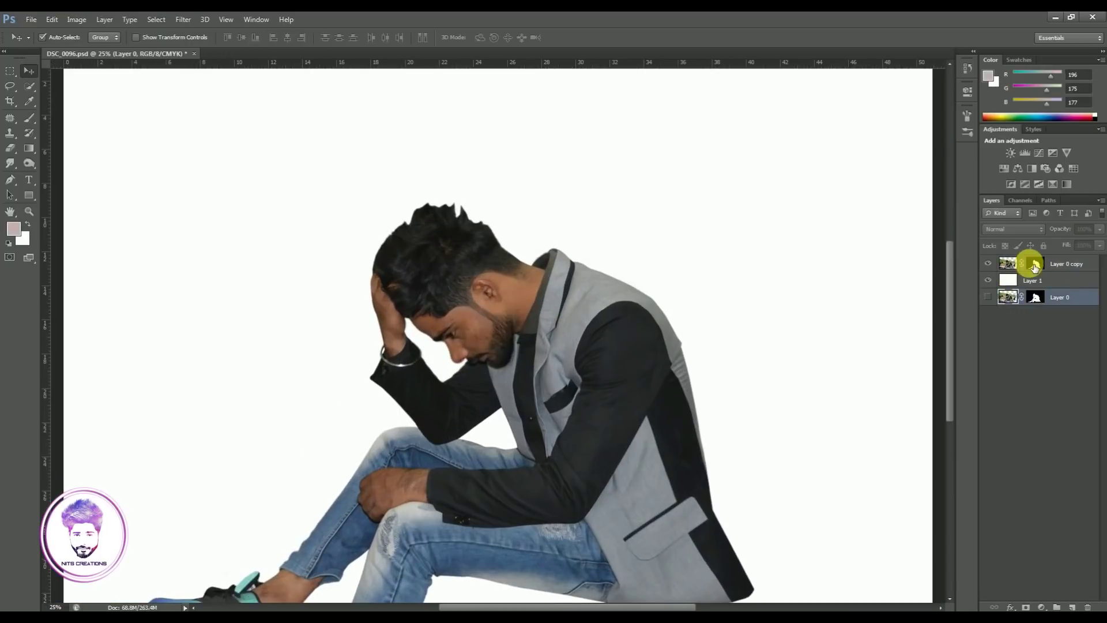
pyautogui.click(1031, 264)
pyautogui.rightClick(1035, 265)
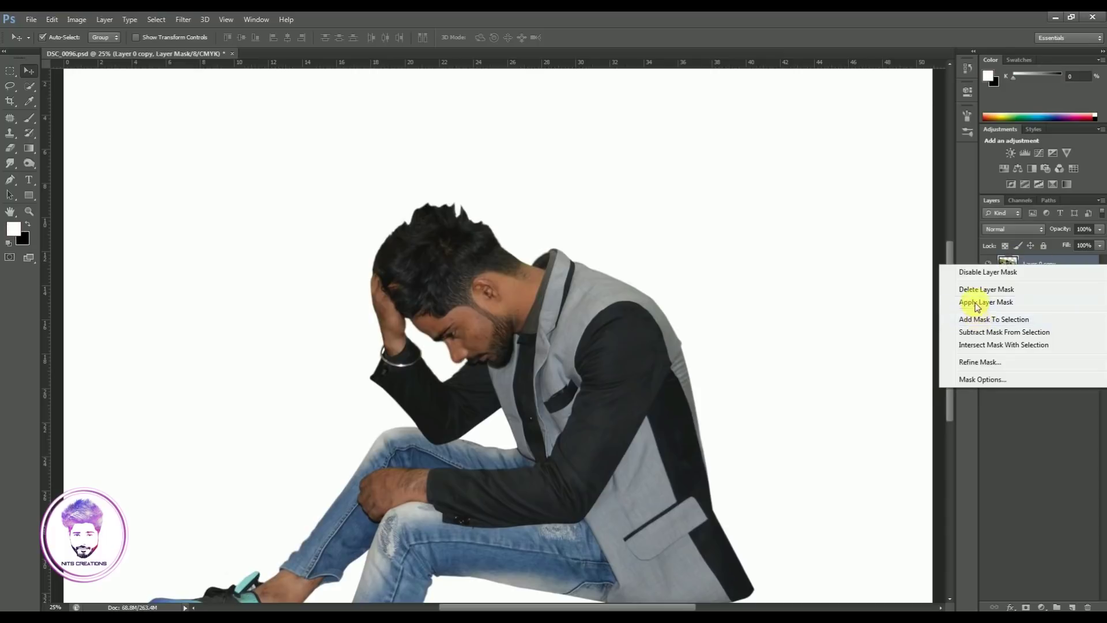
pyautogui.click(1016, 314)
# - Smudge hair strands outward at the hairline and upward at the crown
pyautogui.scroll(3, 522, 348)
pyautogui.moveTo(427, 446); pyautogui.dragTo(585, 341)
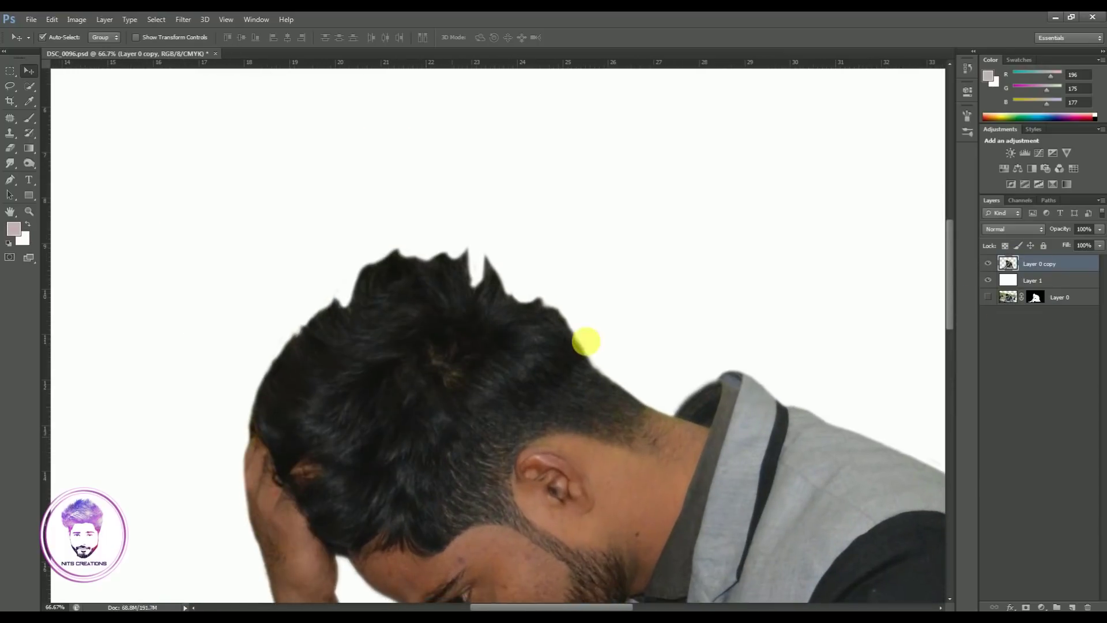
pyautogui.scroll(1, 472, 351)
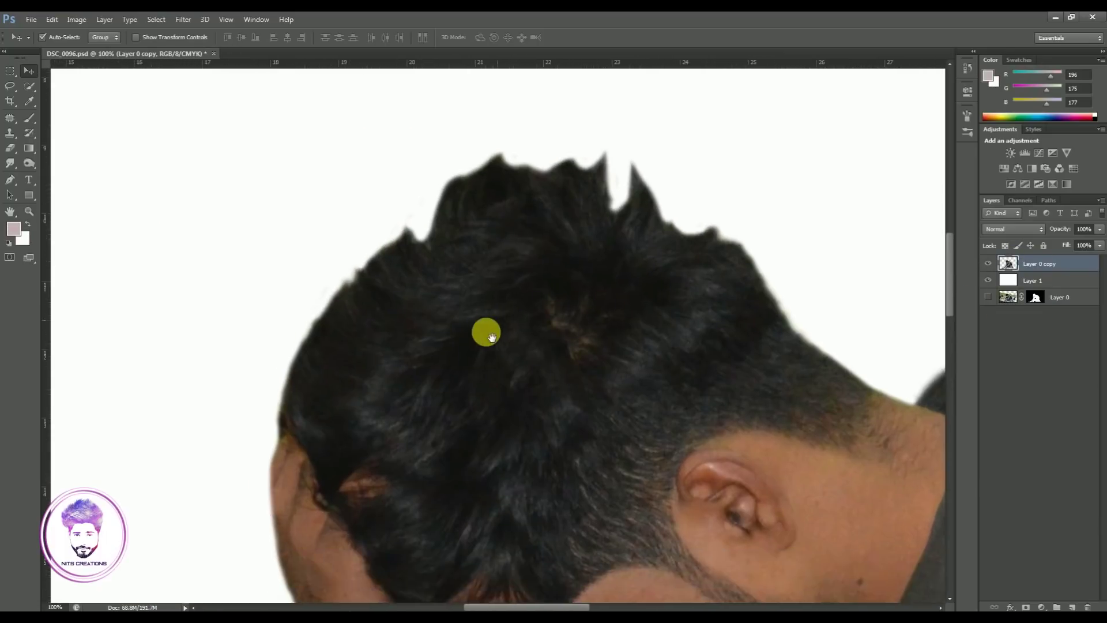
pyautogui.click(10, 163)
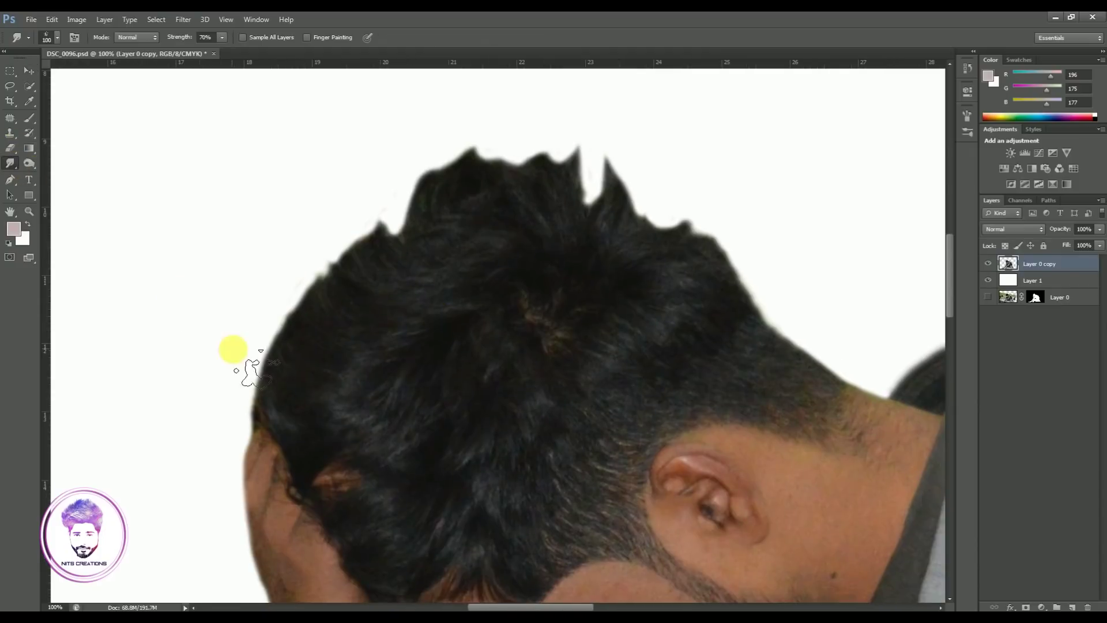
pyautogui.moveTo(265, 408); pyautogui.dragTo(259, 389)
pyautogui.hotkey('ctrl', '-')
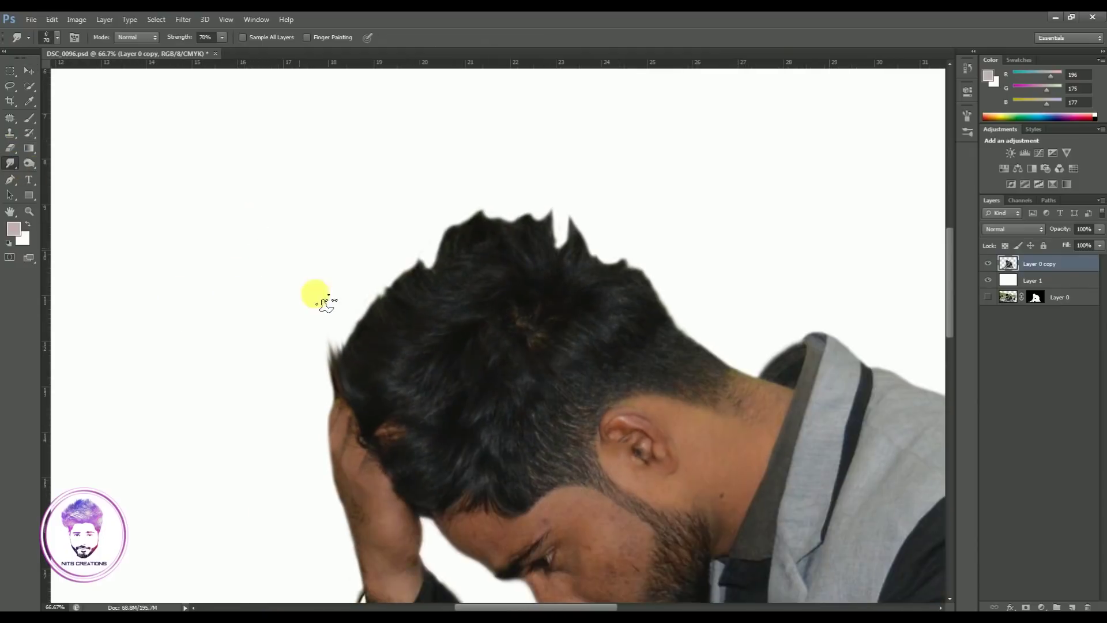
pyautogui.press(']')
pyautogui.press(']')
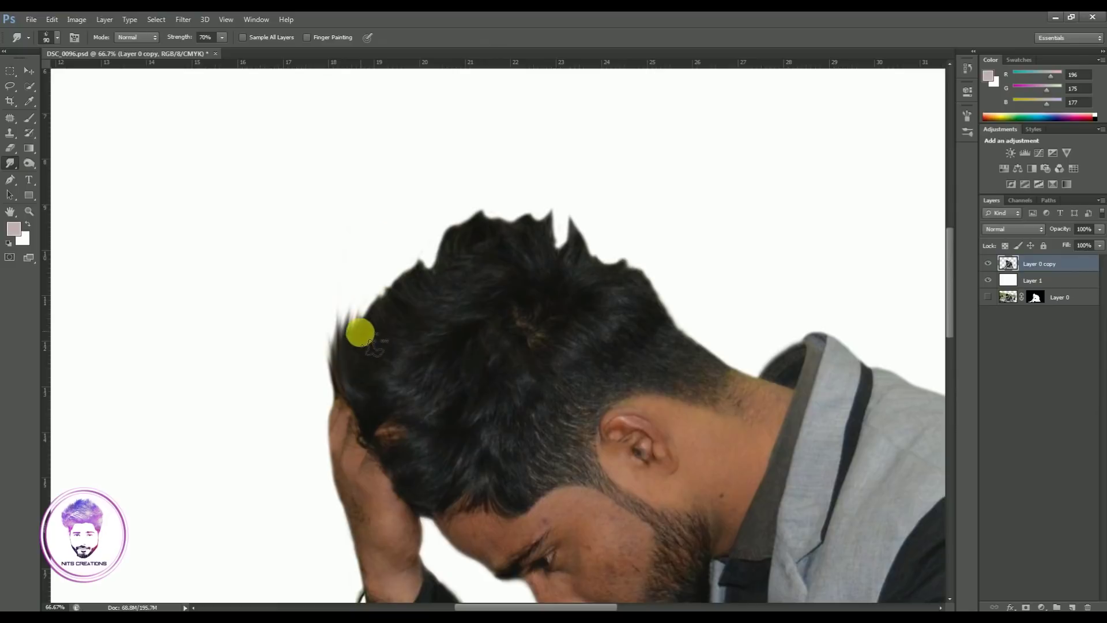
pyautogui.moveTo(358, 329); pyautogui.dragTo(388, 306)
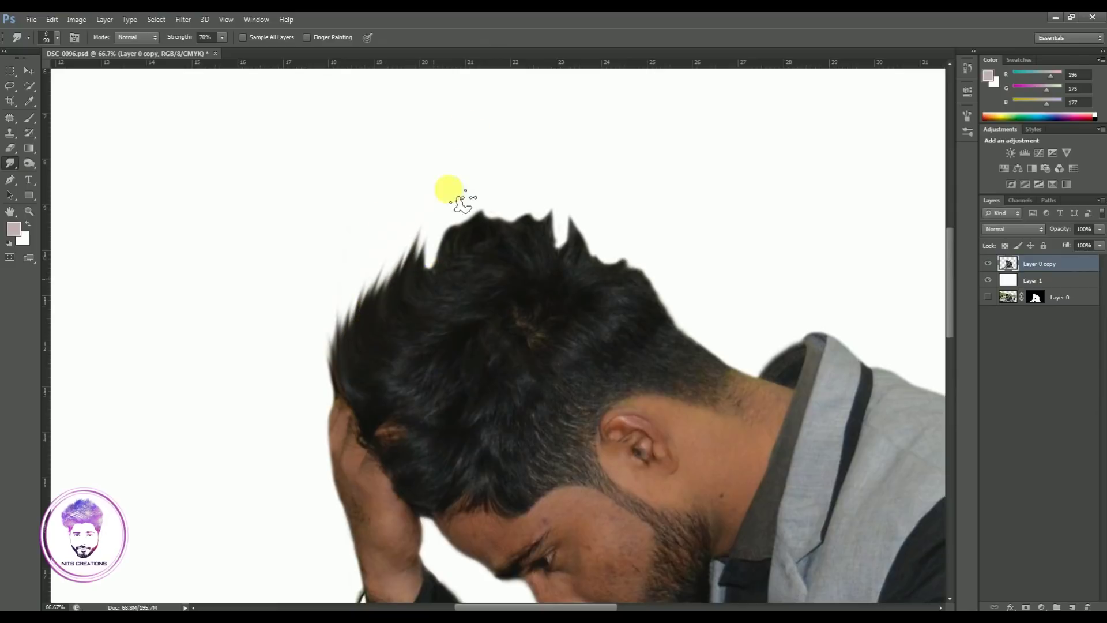
pyautogui.moveTo(426, 260); pyautogui.dragTo(465, 213)
pyautogui.moveTo(429, 252); pyautogui.dragTo(524, 178)
pyautogui.moveTo(469, 219); pyautogui.dragTo(553, 193)
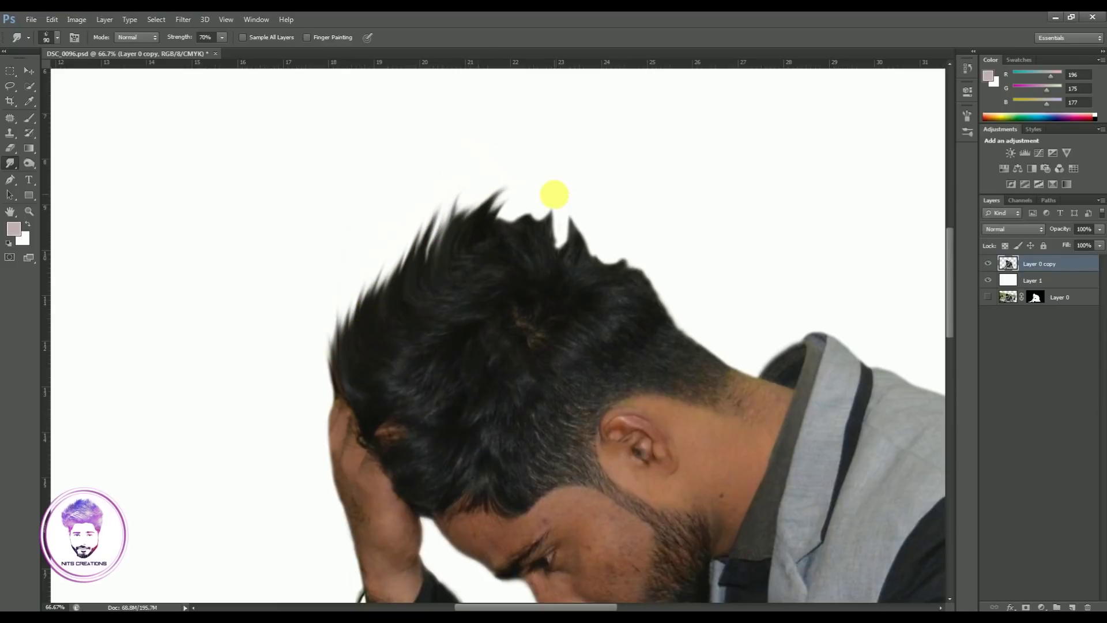
# - Push the crown and back spikes higher and pull strands from the front hair edge
pyautogui.hotkey('ctrl', '-')
pyautogui.press(']')
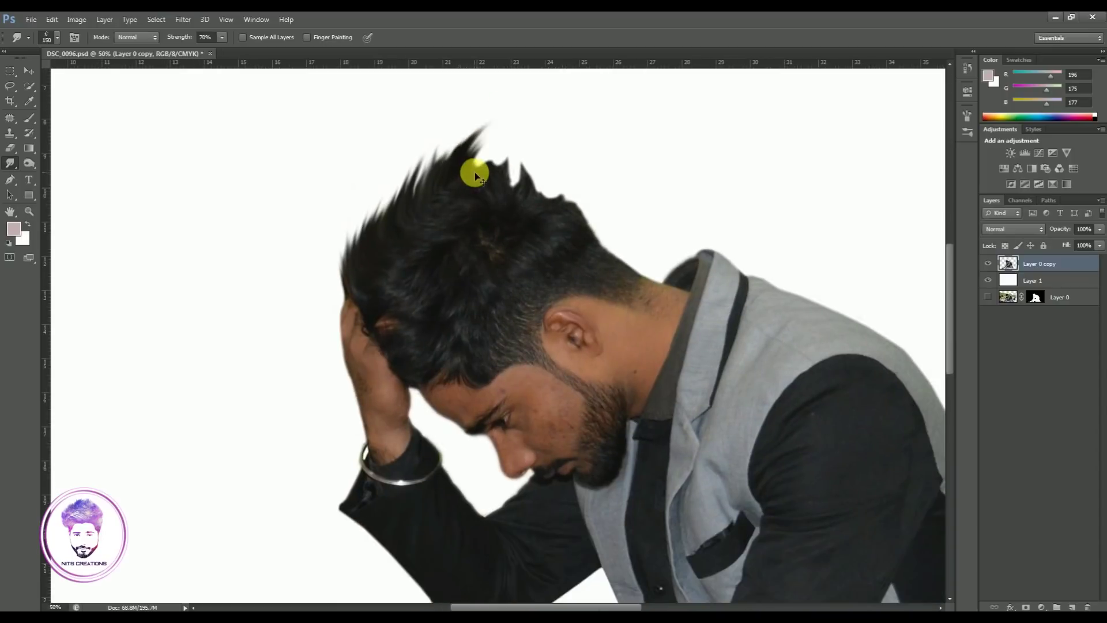
pyautogui.moveTo(472, 171); pyautogui.dragTo(513, 128)
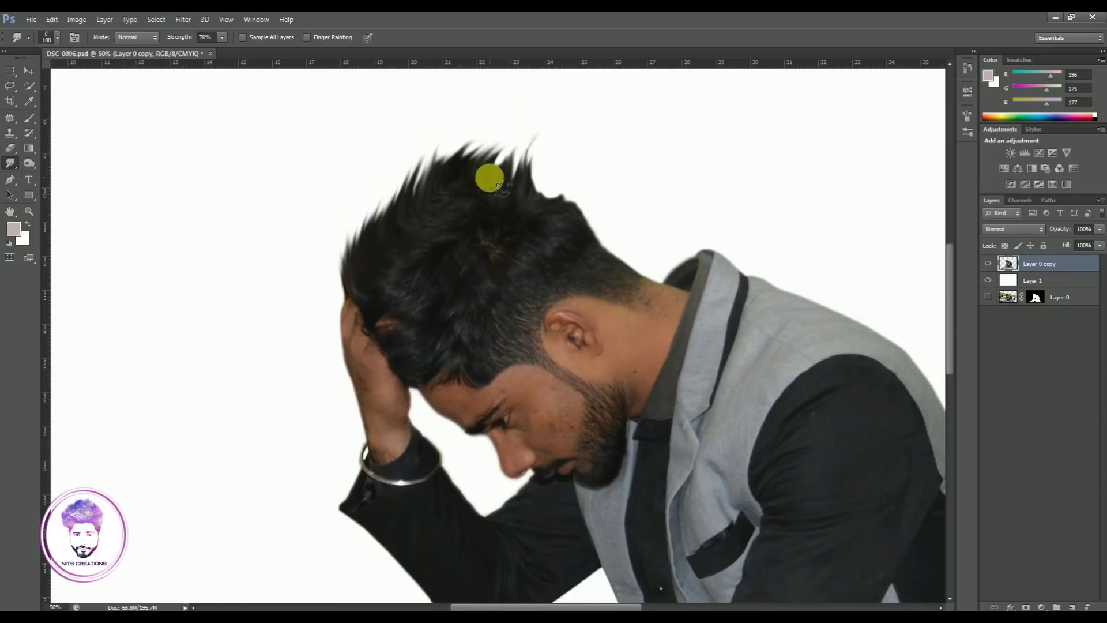
pyautogui.moveTo(516, 183); pyautogui.dragTo(521, 128)
pyautogui.moveTo(516, 189)
pyautogui.mouseDown()
pyautogui.moveTo(514, 143)
pyautogui.moveTo(526, 143)
pyautogui.moveTo(538, 203)
pyautogui.moveTo(572, 216)
pyautogui.moveTo(568, 193)
pyautogui.moveTo(511, 154)
pyautogui.moveTo(558, 217)
pyautogui.mouseUp()
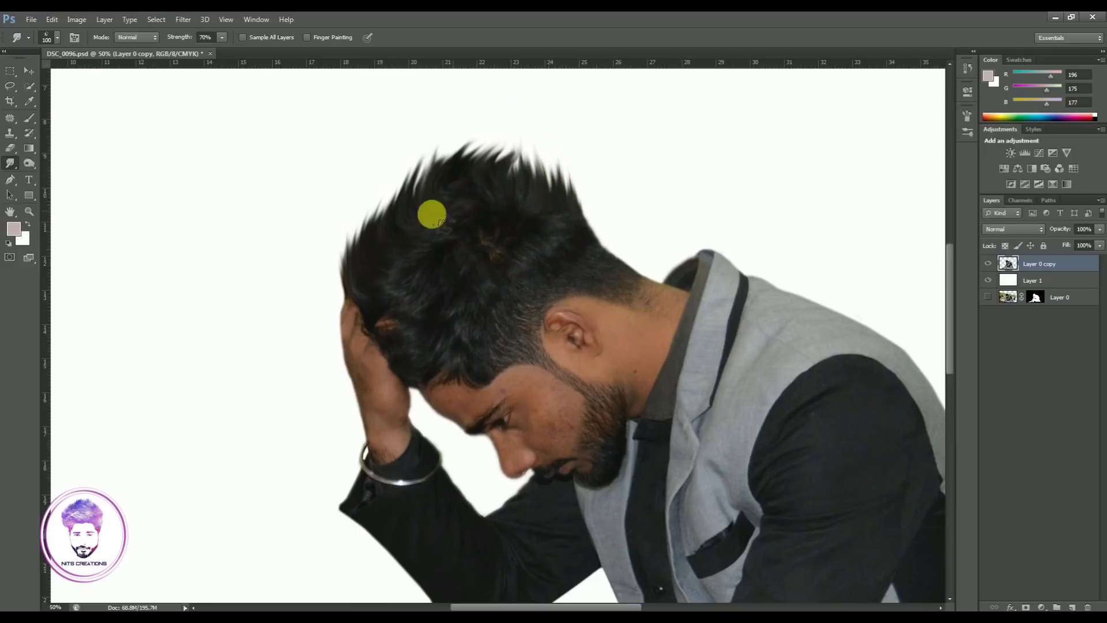
pyautogui.moveTo(348, 274)
pyautogui.mouseDown()
pyautogui.moveTo(345, 207)
pyautogui.moveTo(372, 209)
pyautogui.moveTo(392, 235)
pyautogui.moveTo(388, 202)
pyautogui.moveTo(475, 152)
pyautogui.moveTo(506, 173)
pyautogui.moveTo(427, 183)
pyautogui.moveTo(504, 114)
pyautogui.mouseUp()
pyautogui.hotkey('ctrl', '-')
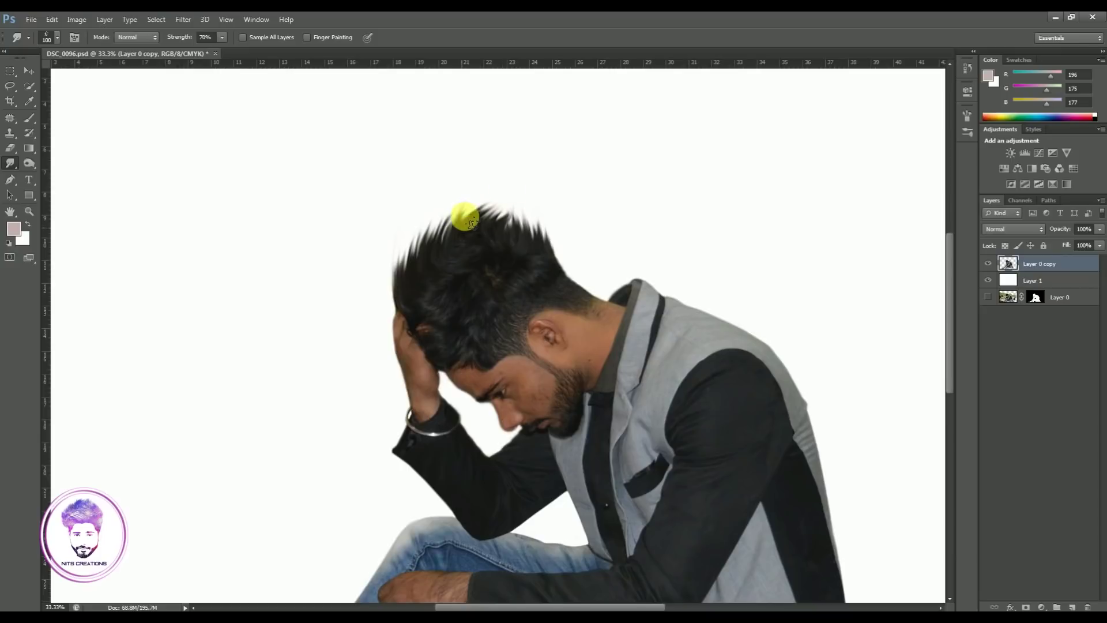
pyautogui.hotkey('ctrl', '-')
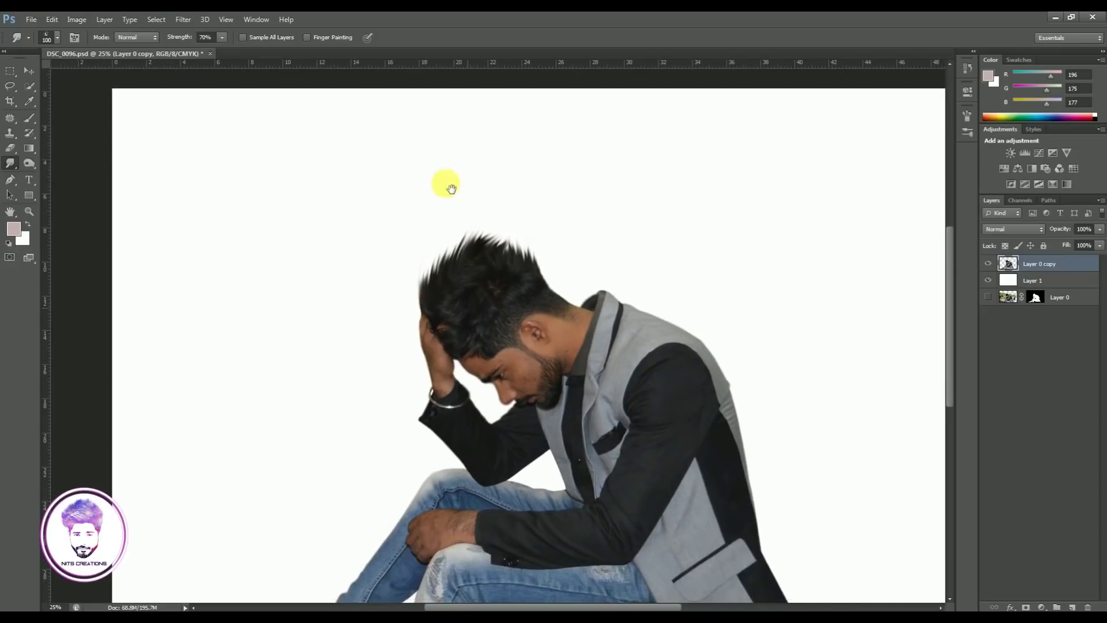
pyautogui.scroll(-3, 448, 182)
pyautogui.scroll(2, 443, 178)
# - Clone Stamp clean skin over the blemish on the man's cheek
pyautogui.scroll(1, 444, 178)
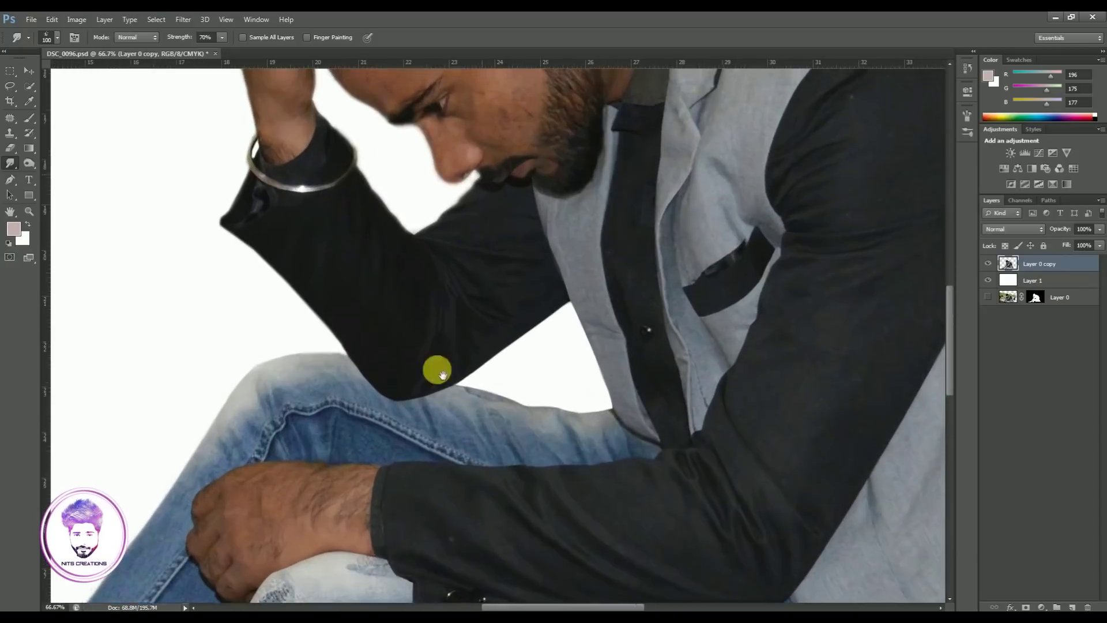
pyautogui.scroll(4, 435, 368)
pyautogui.hotkey('ctrl', '+')
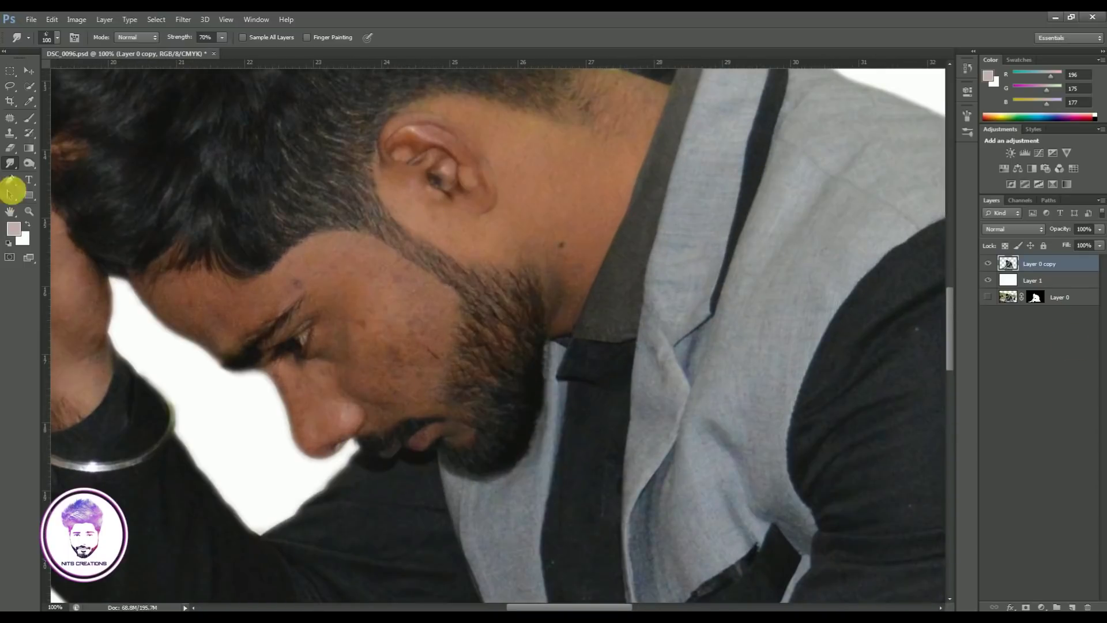
pyautogui.click(10, 134)
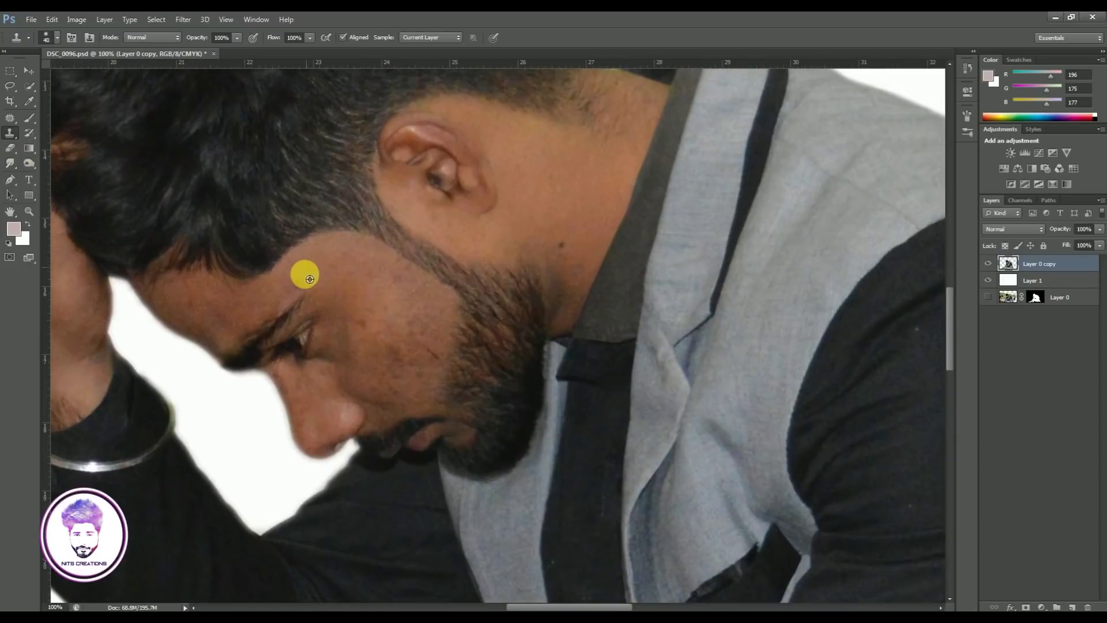
pyautogui.click(398, 333)
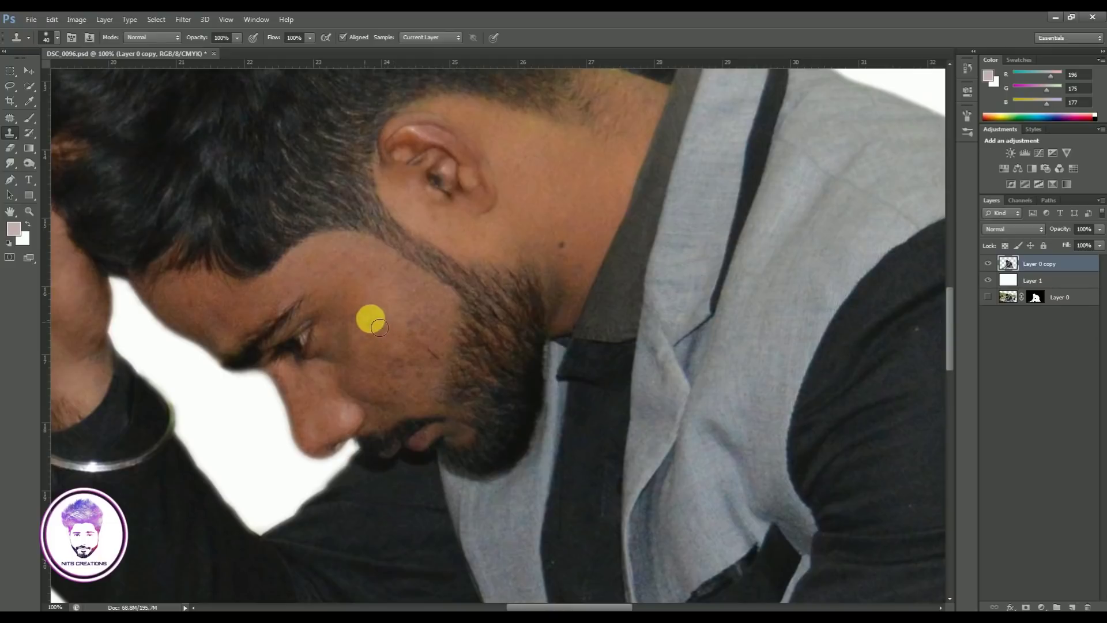
# - Brighten the figure with Levels, moving the white input to 192
pyautogui.click(30, 72)
pyautogui.hotkey('ctrl', '-')
pyautogui.hotkey('ctrl', '-')
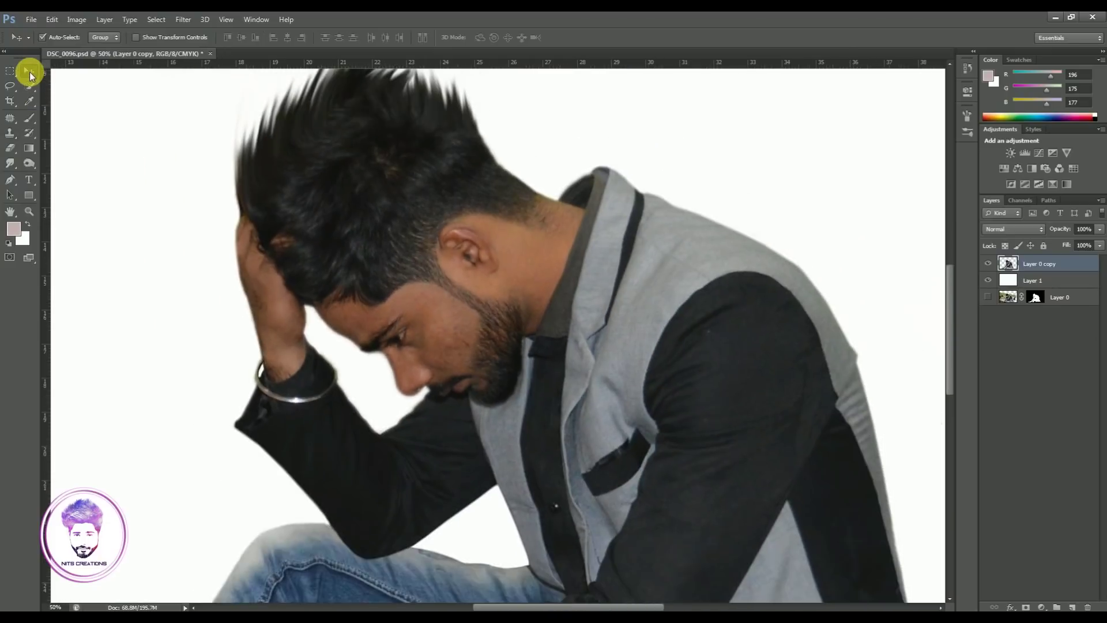
pyautogui.hotkey('ctrl', '-')
pyautogui.hotkey('ctrl', '-')
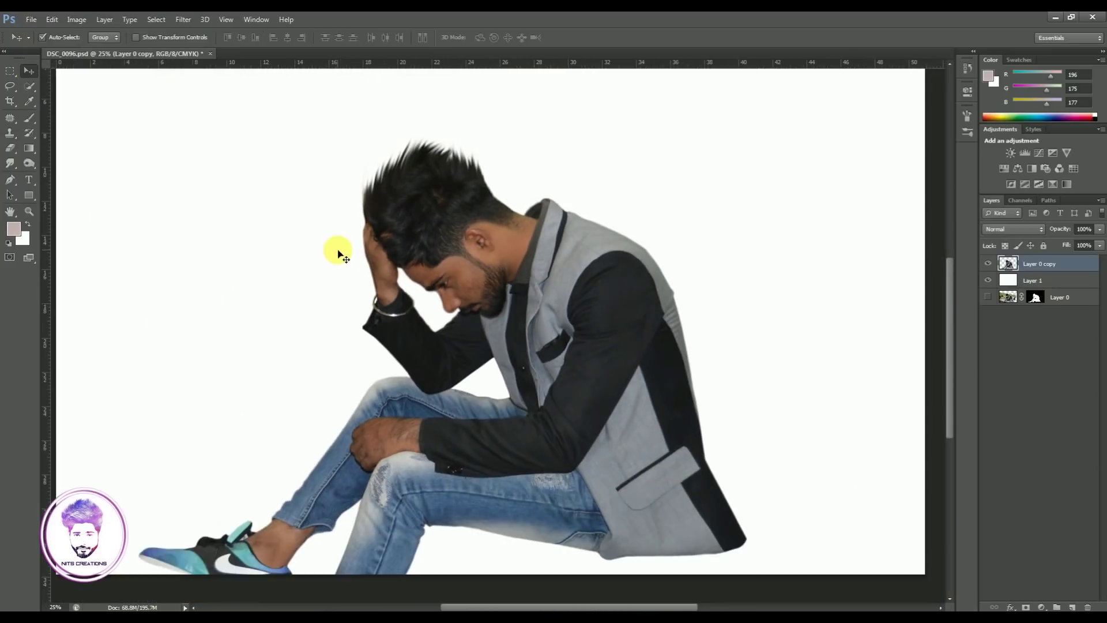
pyautogui.hotkey('ctrl', 'l')
pyautogui.moveTo(677, 223); pyautogui.dragTo(641, 224)
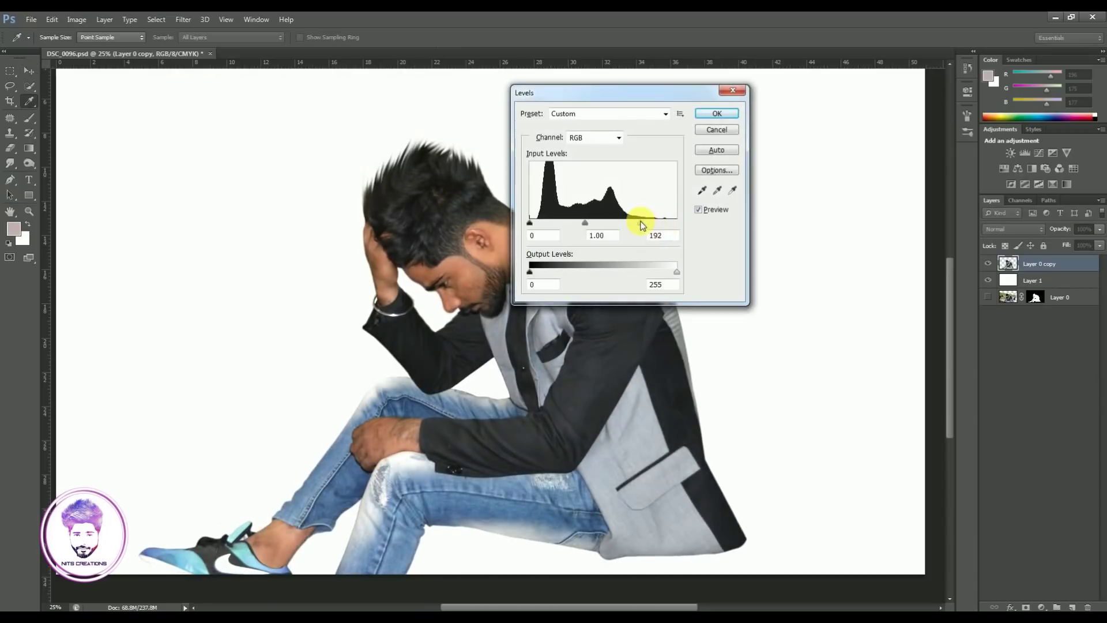
pyautogui.press('Return')
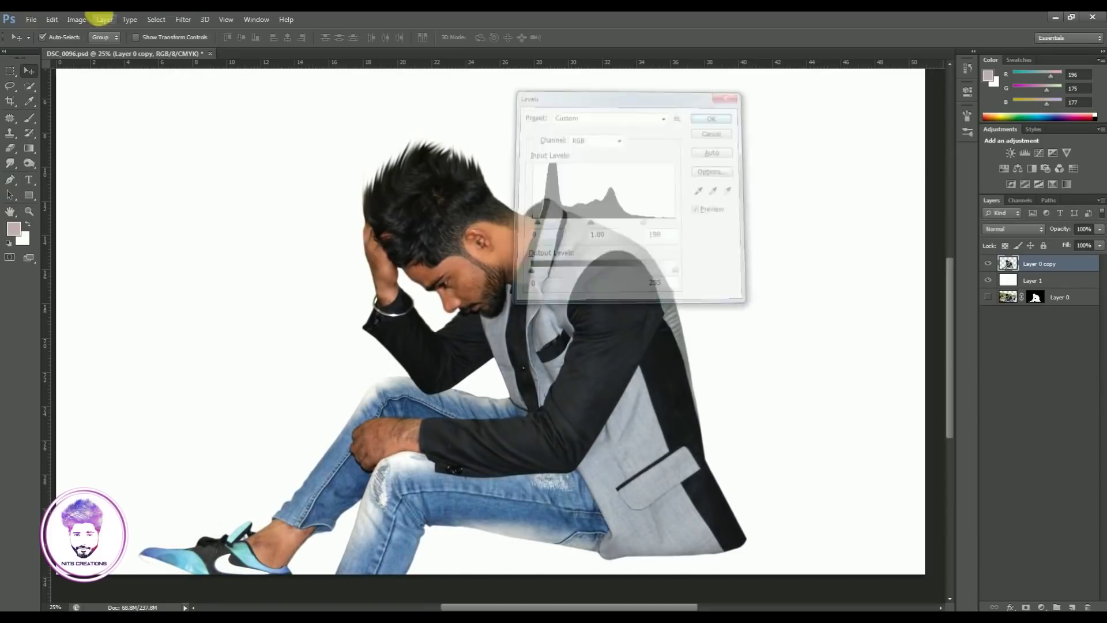
# - Apply Shadows/Highlights with shadows reduced to 15 and highlights raised slightly
pyautogui.click(77, 19)
pyautogui.click(241, 239)
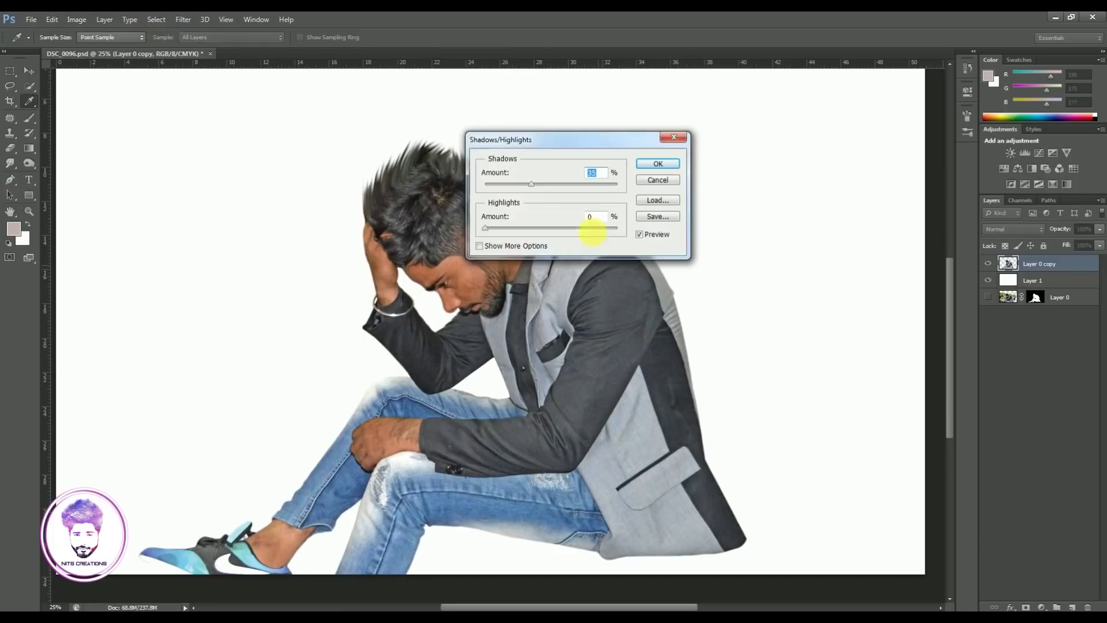
pyautogui.moveTo(531, 184); pyautogui.dragTo(503, 185)
pyautogui.moveTo(485, 227); pyautogui.dragTo(490, 229)
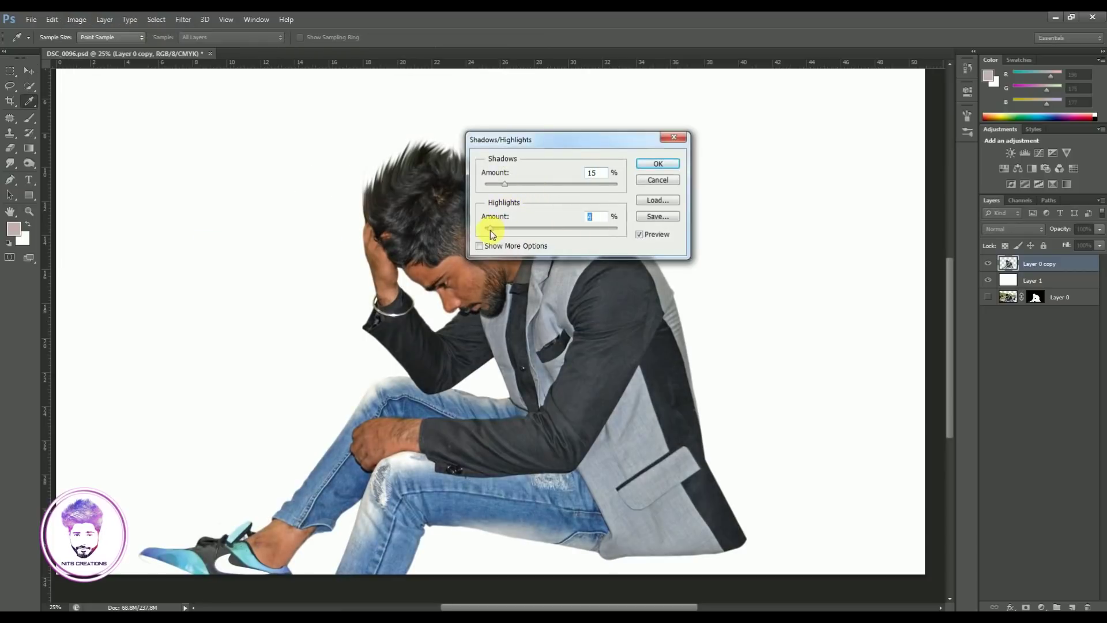
pyautogui.click(657, 163)
# - Desaturate the man's figure to black and white
pyautogui.press('v')
pyautogui.click(76, 19)
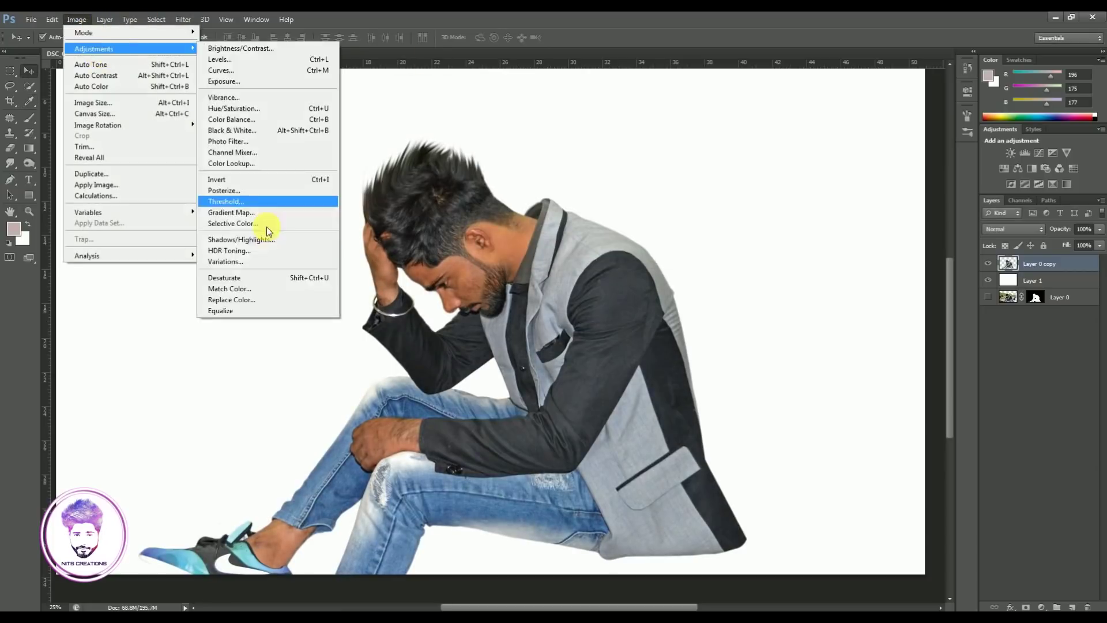
pyautogui.click(242, 278)
pyautogui.hotkey('ctrl', '-')
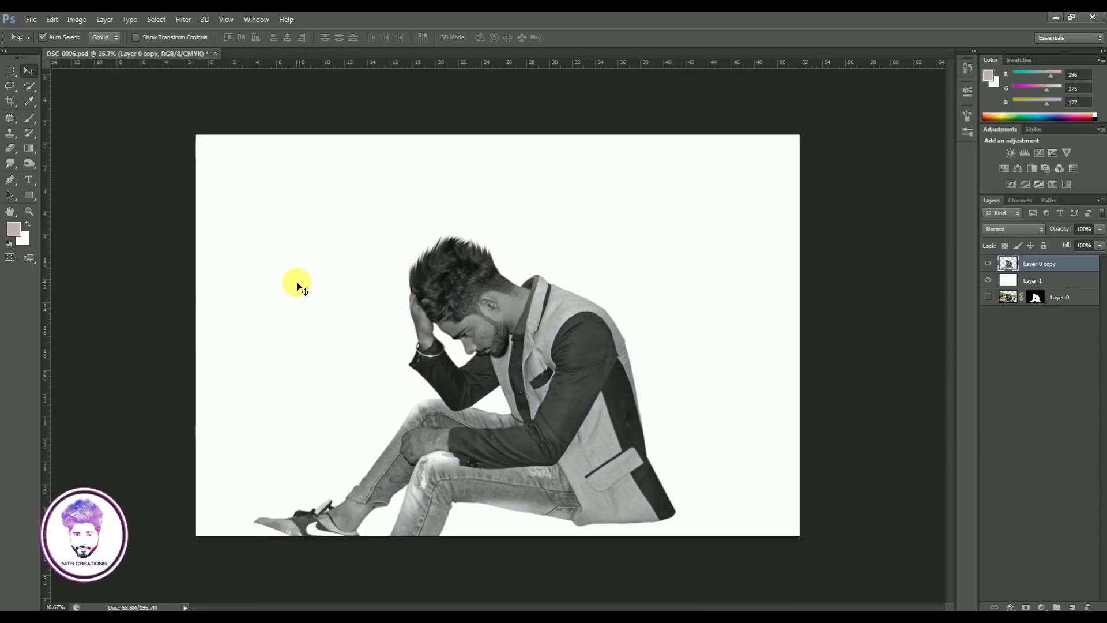
pyautogui.hotkey('ctrl', '+')
pyautogui.hotkey('ctrl', '+')
pyautogui.hotkey('ctrl', '+')
pyautogui.hotkey('ctrl', '+')
# - On a new layer, paint a sampled light-grey skin tone over the cheek, ear and neck
pyautogui.click(1072, 607)
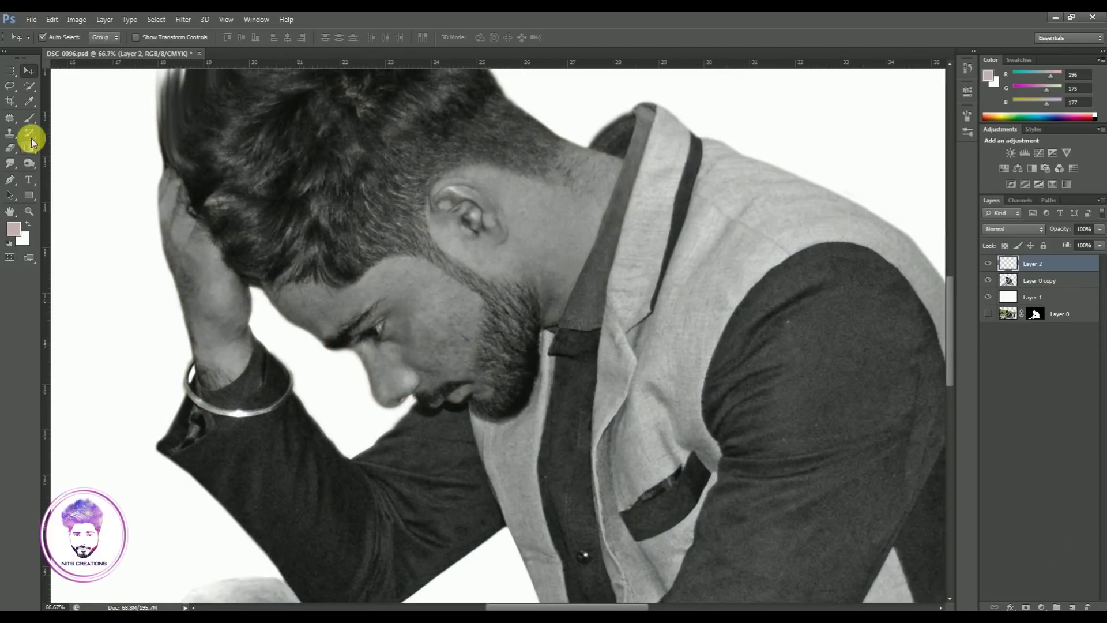
pyautogui.press('i')
pyautogui.click(388, 254)
pyautogui.press('b')
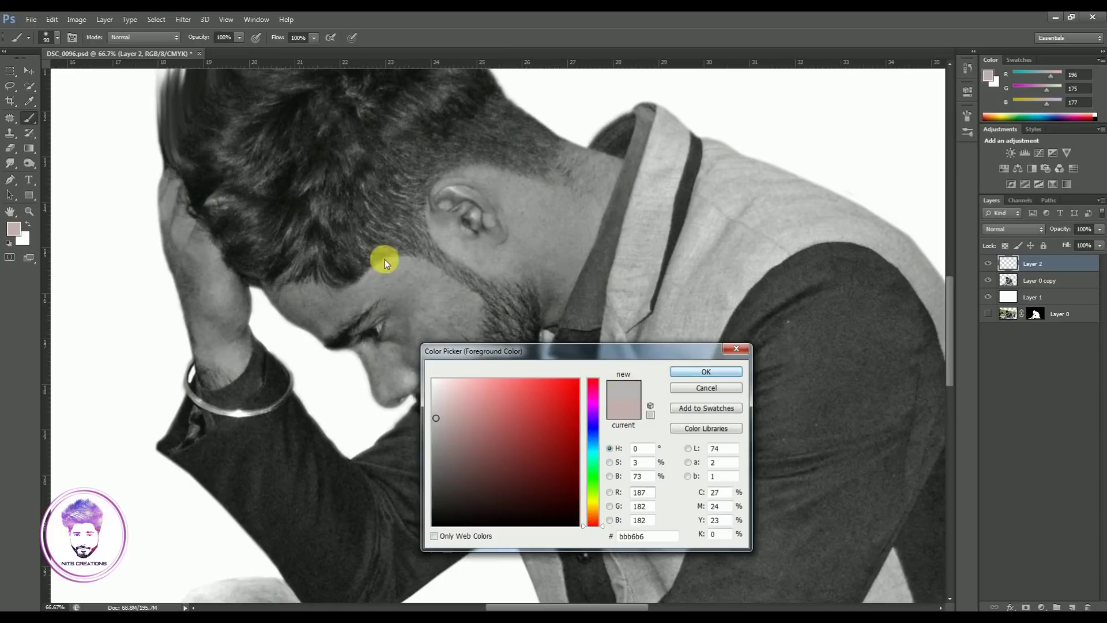
pyautogui.press('Return')
pyautogui.moveTo(398, 271)
pyautogui.mouseDown()
pyautogui.moveTo(457, 321)
pyautogui.moveTo(405, 271)
pyautogui.moveTo(353, 316)
pyautogui.moveTo(292, 297)
pyautogui.moveTo(390, 300)
pyautogui.moveTo(416, 330)
pyautogui.moveTo(392, 370)
pyautogui.moveTo(428, 370)
pyautogui.moveTo(453, 332)
pyautogui.mouseUp()
pyautogui.moveTo(513, 213)
pyautogui.mouseDown()
pyautogui.moveTo(520, 221)
pyautogui.moveTo(488, 192)
pyautogui.moveTo(465, 241)
pyautogui.moveTo(548, 227)
pyautogui.moveTo(593, 175)
pyautogui.moveTo(596, 247)
pyautogui.moveTo(562, 328)
pyautogui.moveTo(612, 199)
pyautogui.moveTo(568, 215)
pyautogui.mouseUp()
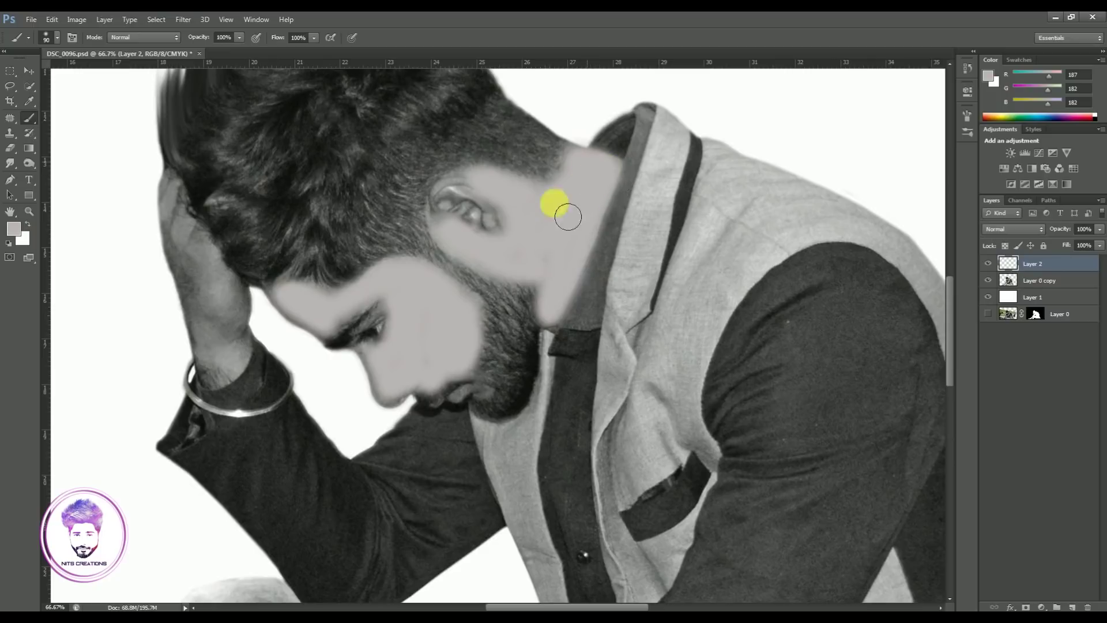
# - Paint a soft tone over the forearm at 60% brush opacity, then clip the layer at 35%
pyautogui.press('3')
pyautogui.press('6')
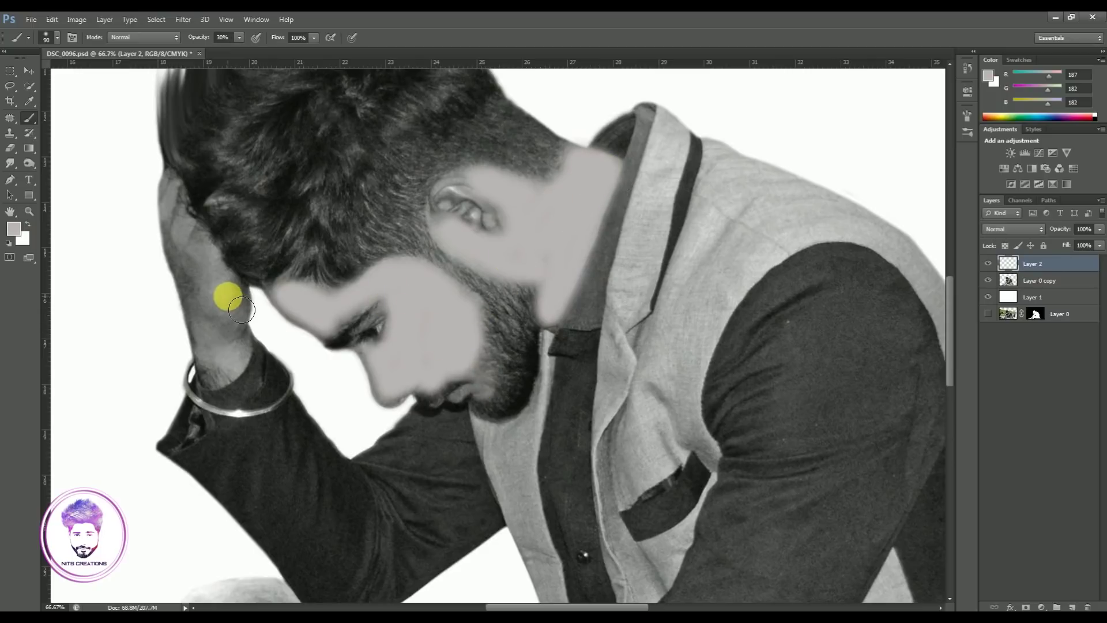
pyautogui.moveTo(227, 292)
pyautogui.mouseDown()
pyautogui.moveTo(217, 327)
pyautogui.moveTo(235, 296)
pyautogui.moveTo(182, 232)
pyautogui.moveTo(227, 378)
pyautogui.moveTo(182, 249)
pyautogui.moveTo(192, 230)
pyautogui.mouseUp()
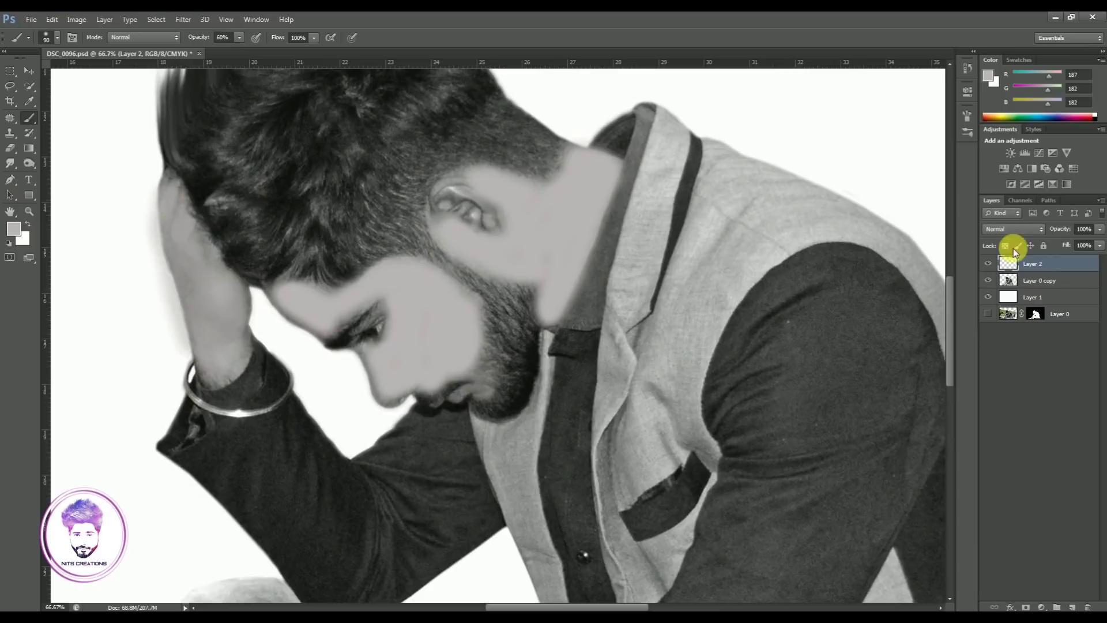
pyautogui.keyDown('alt'); pyautogui.click(1009, 276); pyautogui.keyUp('alt')
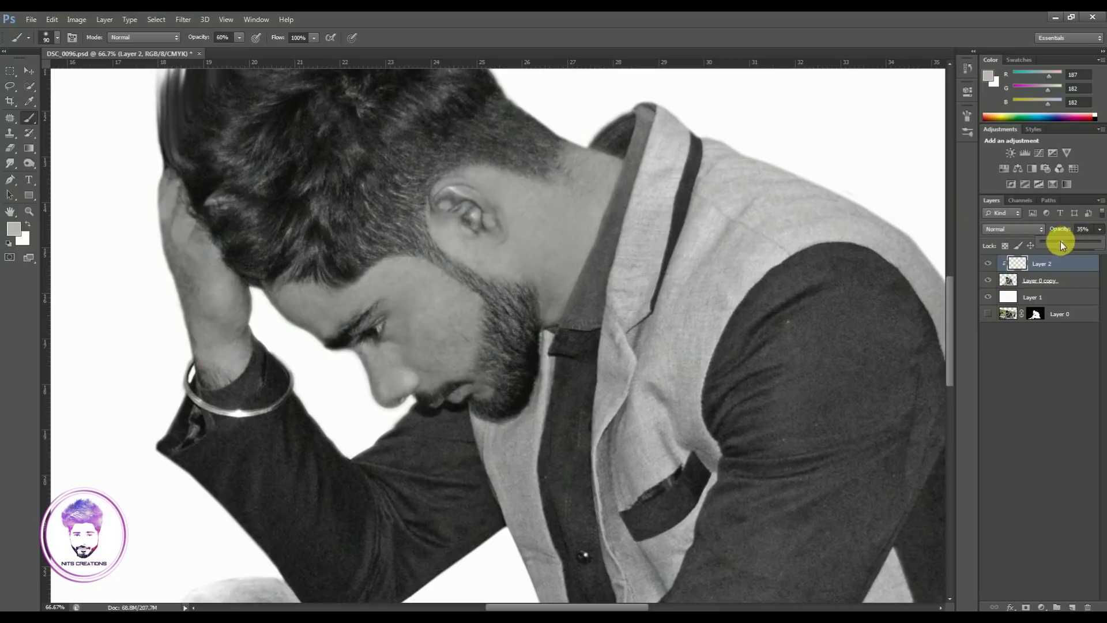
pyautogui.click(987, 263)
# - Paint a smoother grey tone over the hand resting on the knee
pyautogui.hotkey('ctrl', '-')
pyautogui.hotkey('ctrl', '-')
pyautogui.hotkey('ctrl', '-')
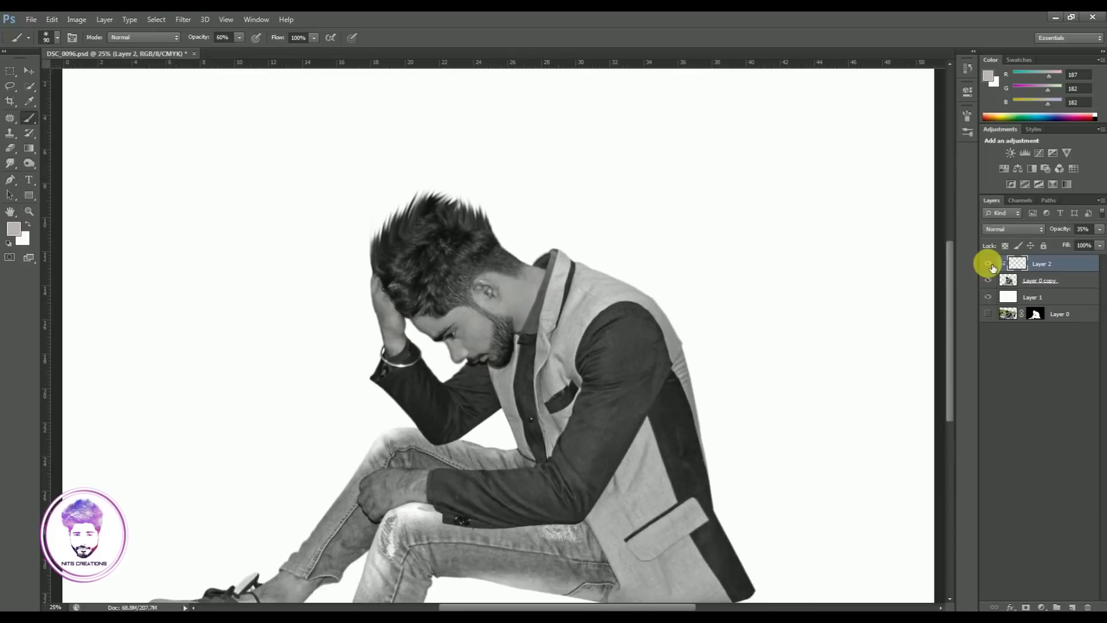
pyautogui.hotkey('ctrl', '+')
pyautogui.moveTo(571, 245); pyautogui.dragTo(631, 55)
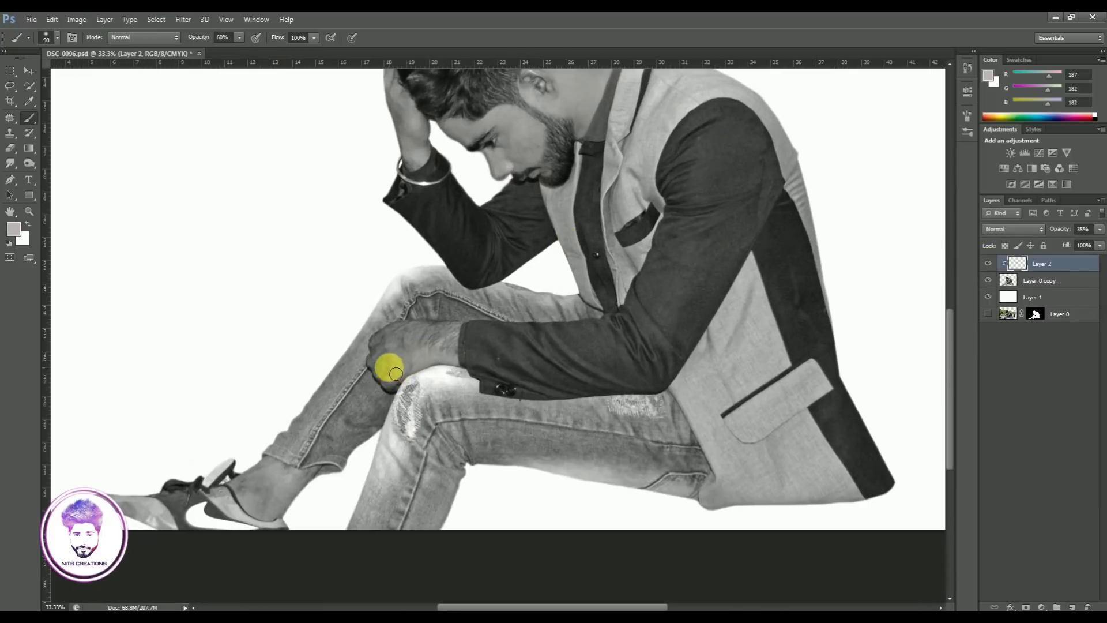
pyautogui.moveTo(387, 349)
pyautogui.mouseDown()
pyautogui.moveTo(450, 328)
pyautogui.moveTo(420, 355)
pyautogui.mouseUp()
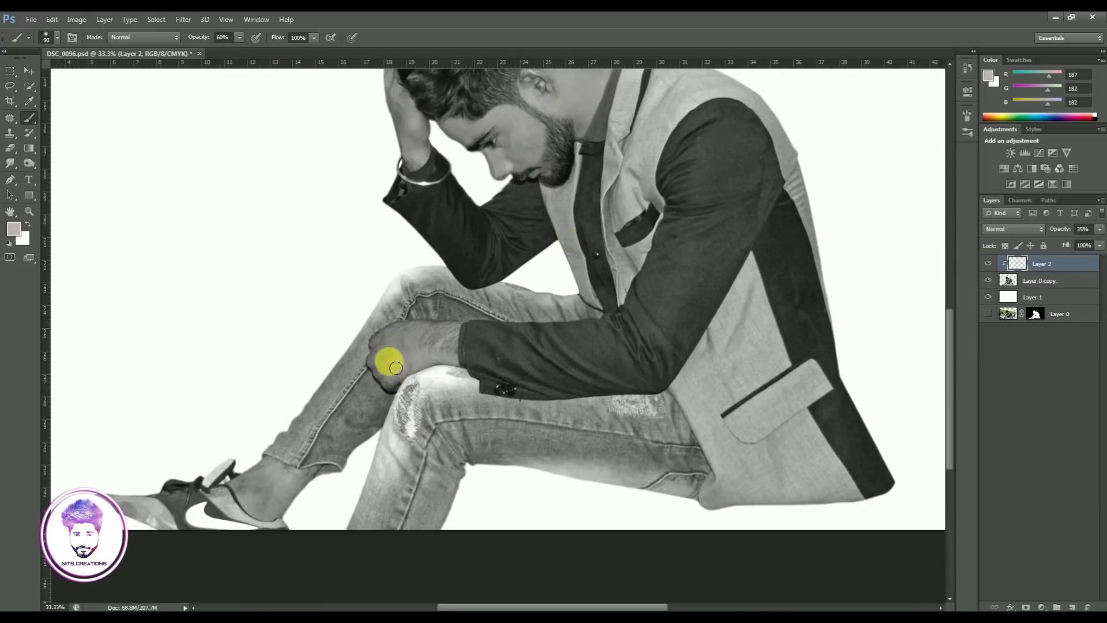
pyautogui.hotkey('ctrl', '-')
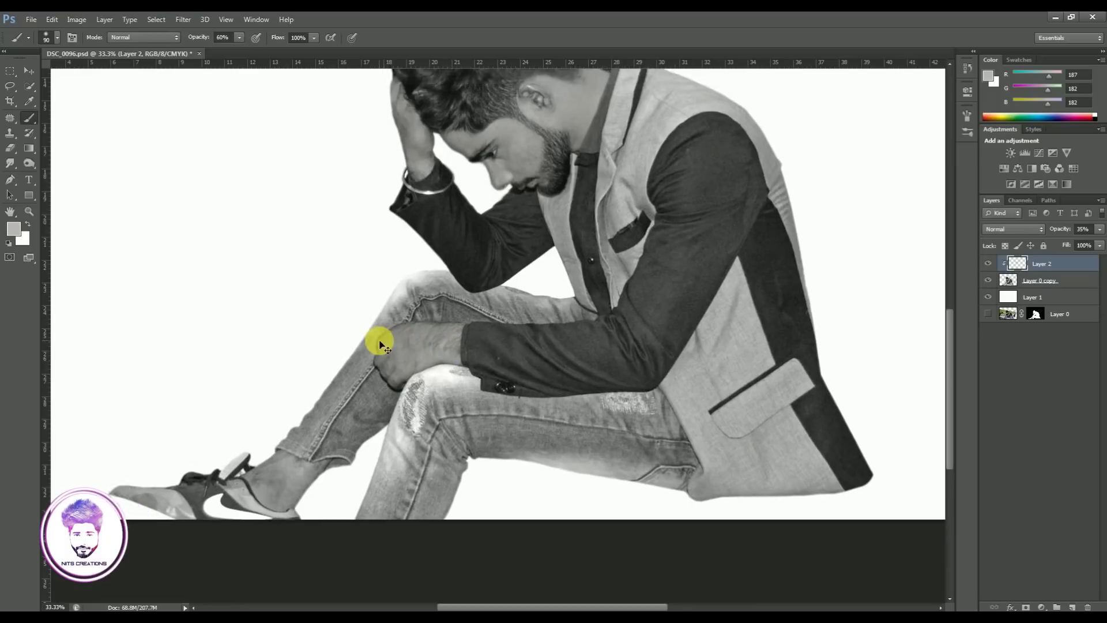
pyautogui.hotkey('ctrl', '-')
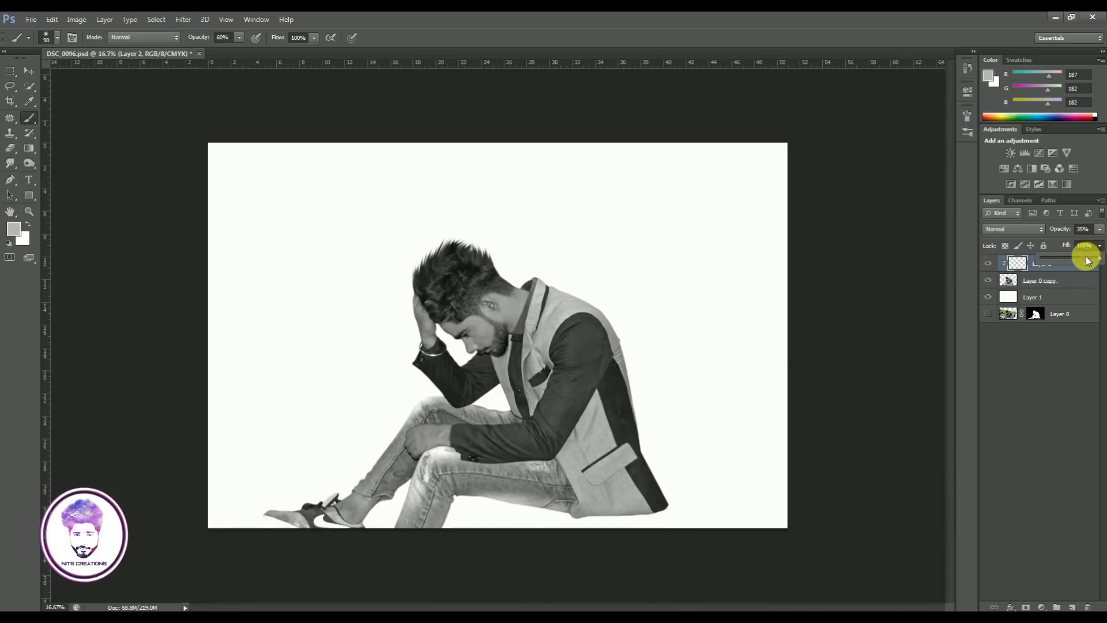
# - Shift the figure and its paint layer slightly left with Free Transform
pyautogui.click(27, 72)
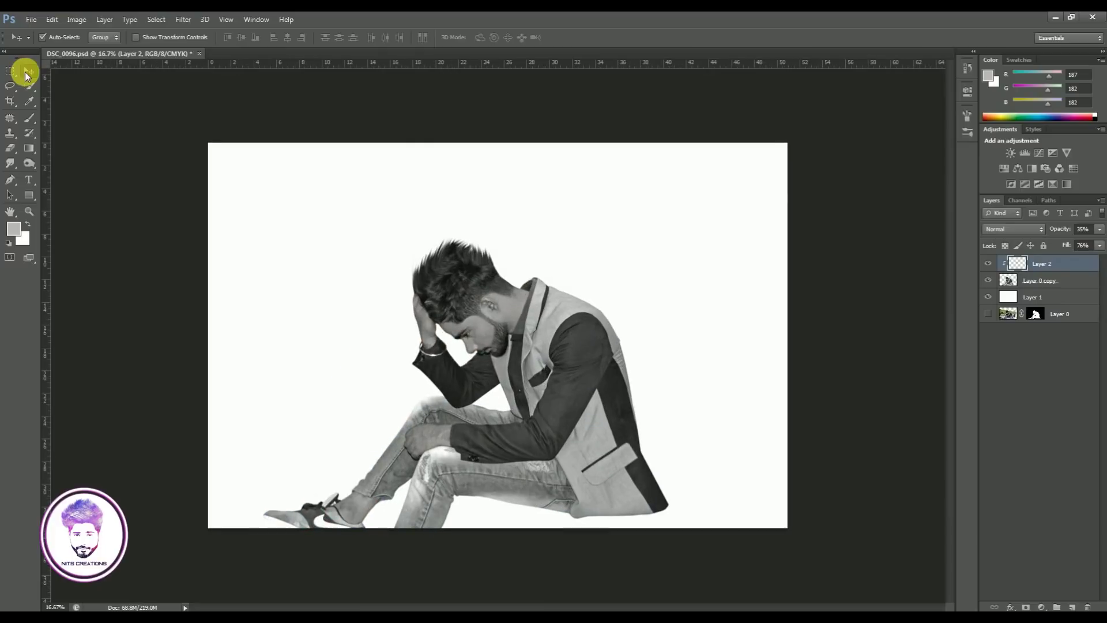
pyautogui.click(1048, 287)
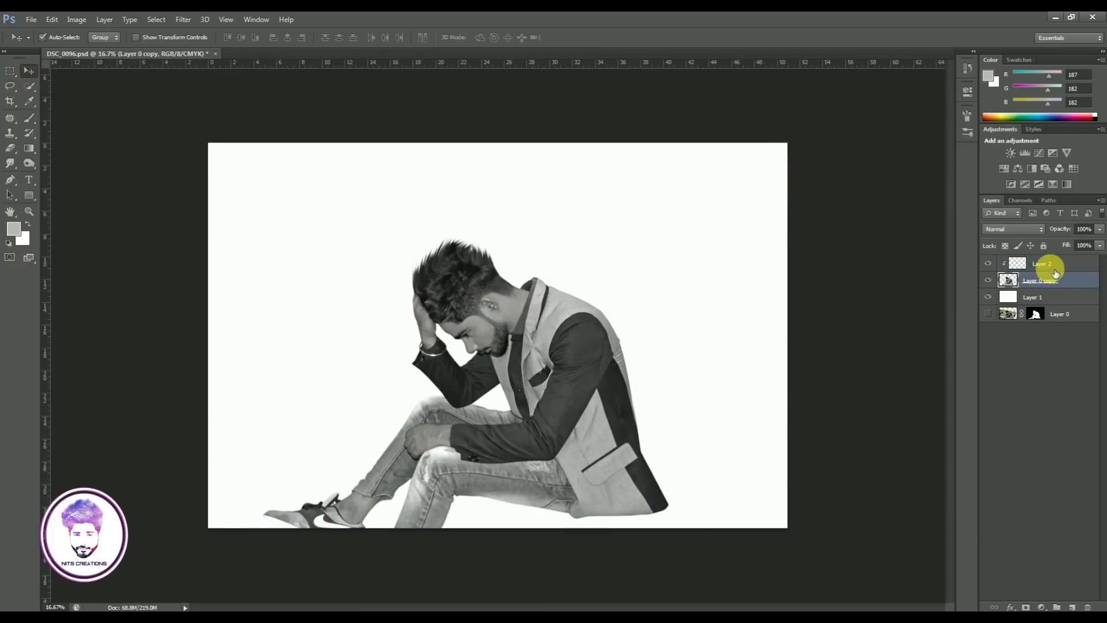
pyautogui.keyDown('ctrl'); pyautogui.click(1048, 265); pyautogui.keyUp('ctrl')
pyautogui.hotkey('ctrl', 't')
pyautogui.moveTo(573, 402); pyautogui.dragTo(555, 401)
pyautogui.press('Return')
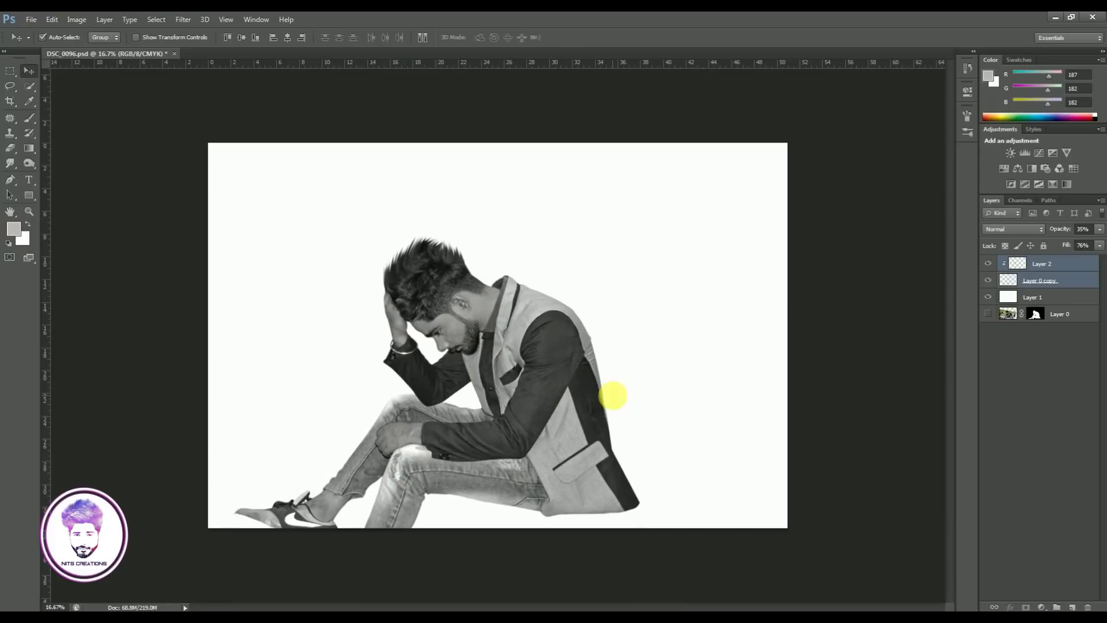
pyautogui.click(878, 311)
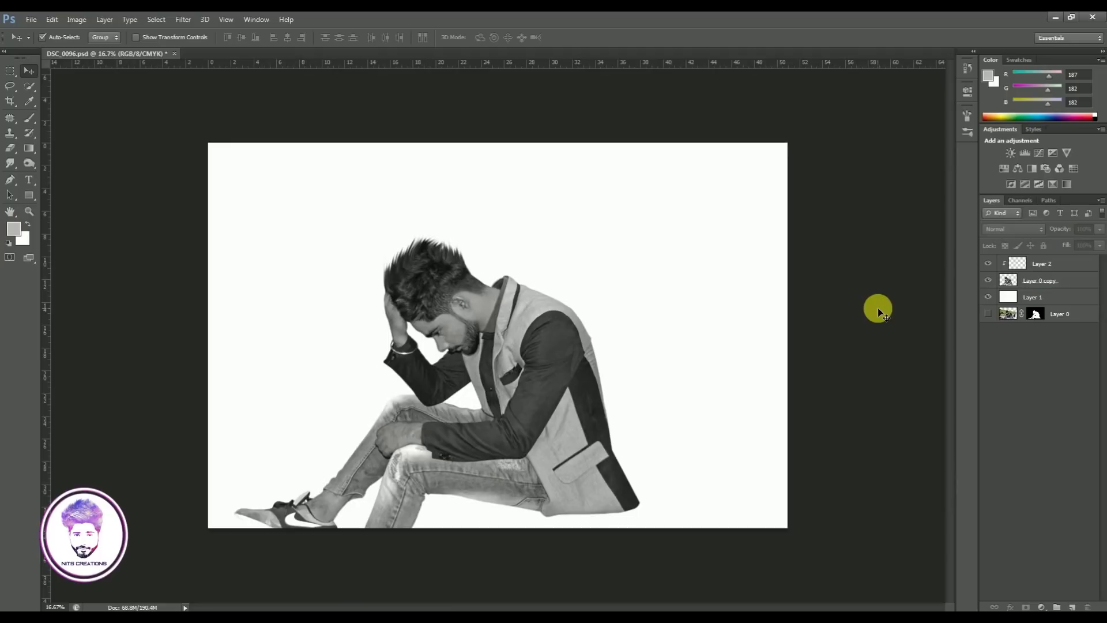
# - Merge Layer 0 copy and Layer 2 into a single Layer 2
pyautogui.click(1032, 280)
pyautogui.keyDown('ctrl'); pyautogui.click(1040, 264); pyautogui.keyUp('ctrl')
pyautogui.rightClick(1048, 264)
pyautogui.click(922, 433)
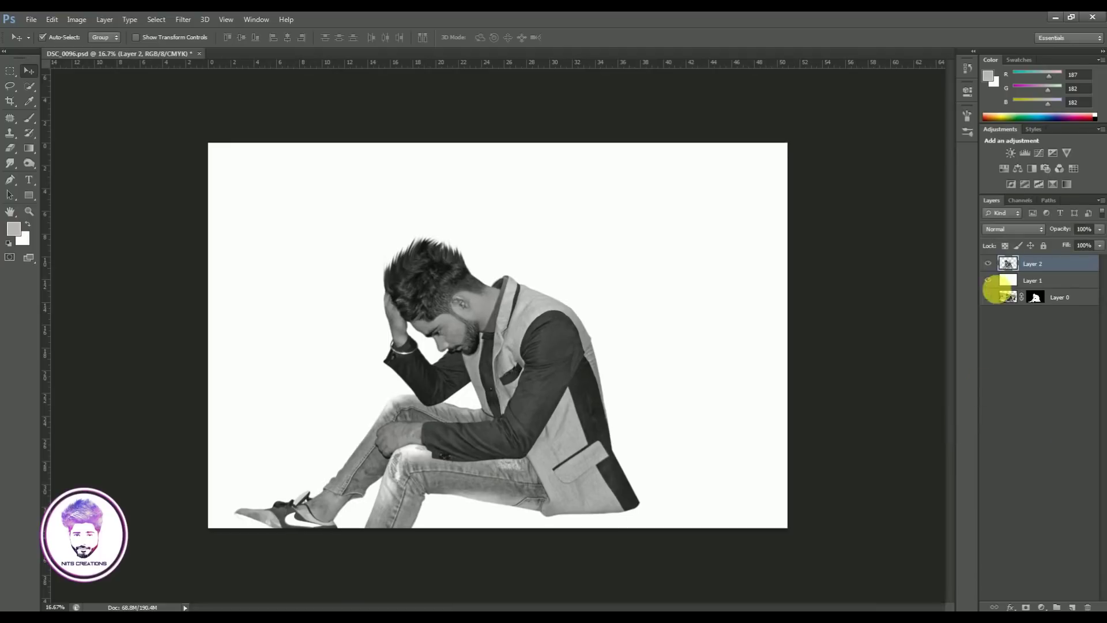
# - Duplicate Layer 2 as Layer 2 copy and reselect the original Layer 2
pyautogui.rightClick(1040, 270)
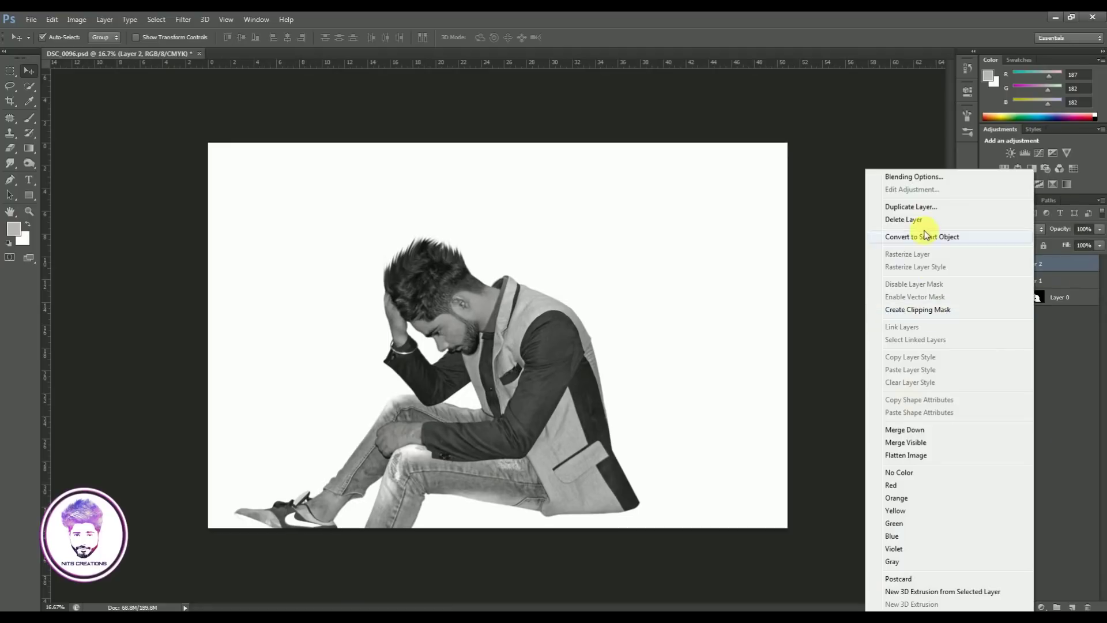
pyautogui.click(916, 212)
pyautogui.click(655, 206)
pyautogui.click(1020, 282)
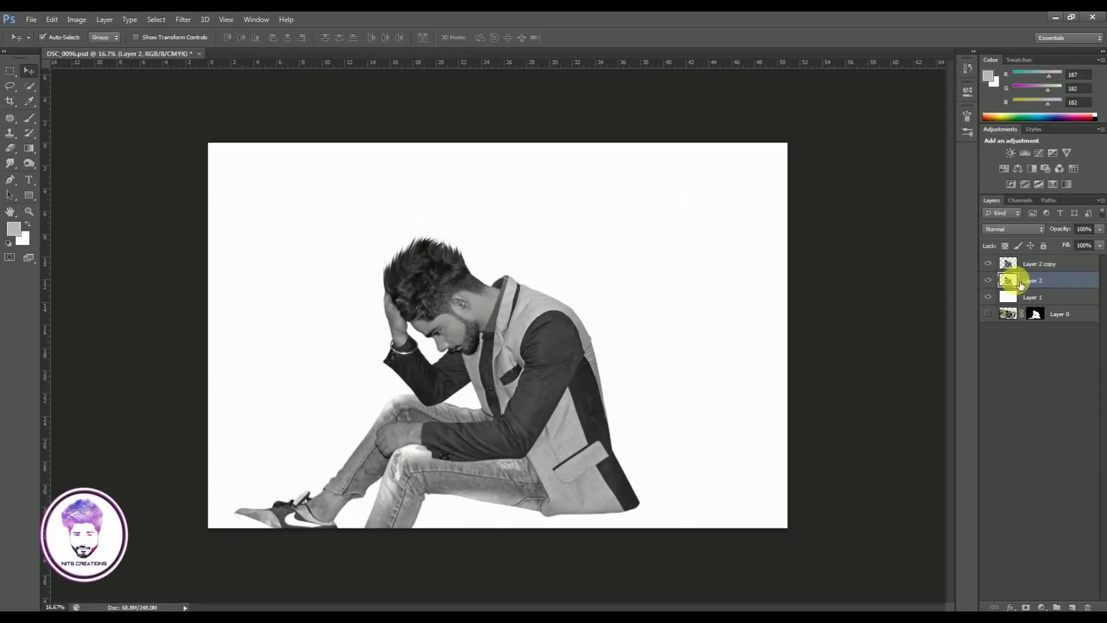
pyautogui.click(180, 22)
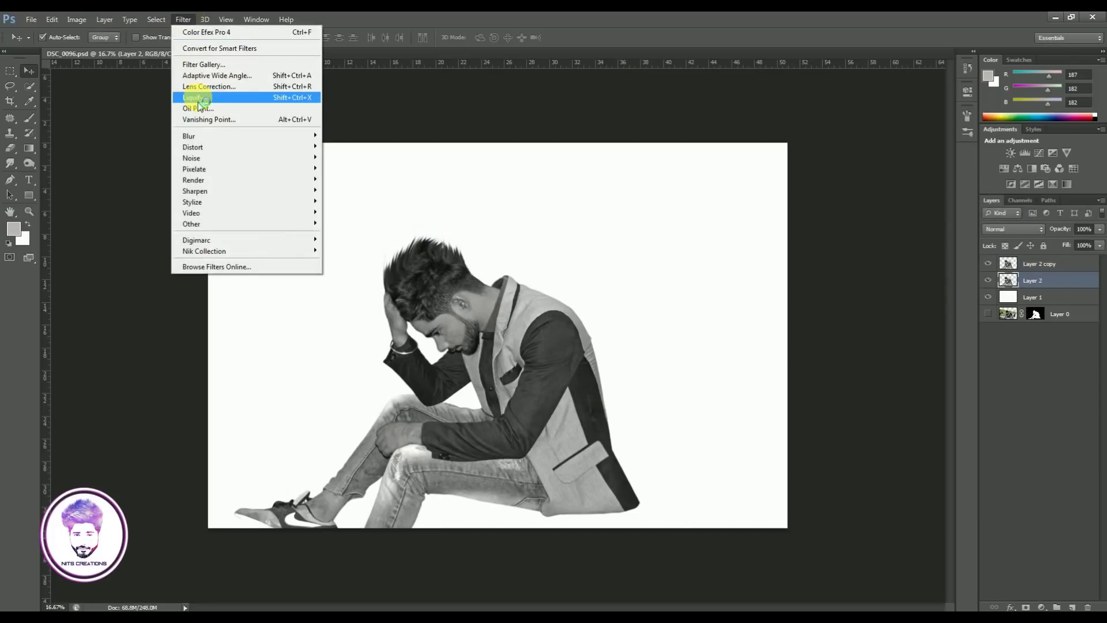
# - Liquify Layer 2 with Forward Warp, pushing collar, shoulder and jacket right into wavy bulges
pyautogui.click(196, 95)
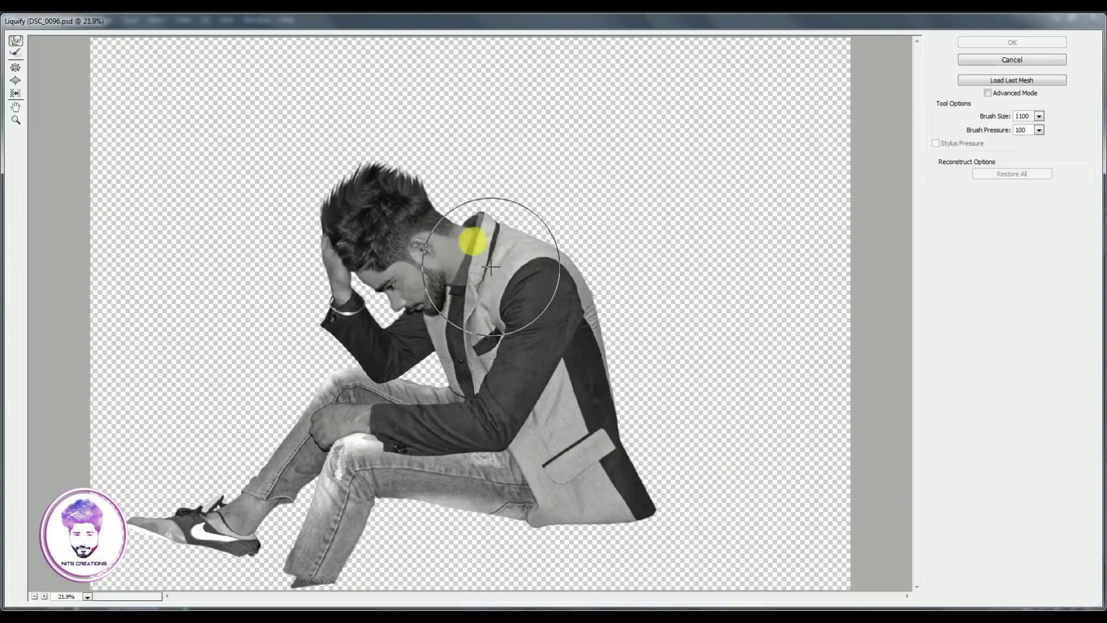
pyautogui.moveTo(496, 238); pyautogui.dragTo(536, 168)
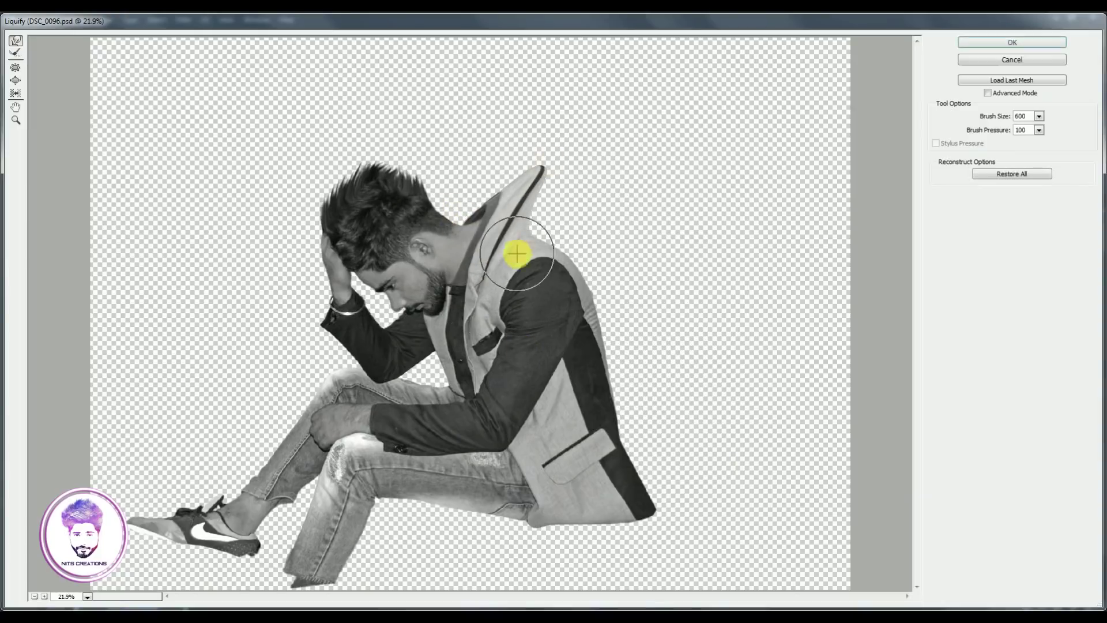
pyautogui.moveTo(514, 248)
pyautogui.mouseDown()
pyautogui.moveTo(563, 259)
pyautogui.moveTo(611, 242)
pyautogui.moveTo(592, 210)
pyautogui.mouseUp()
pyautogui.press(']')
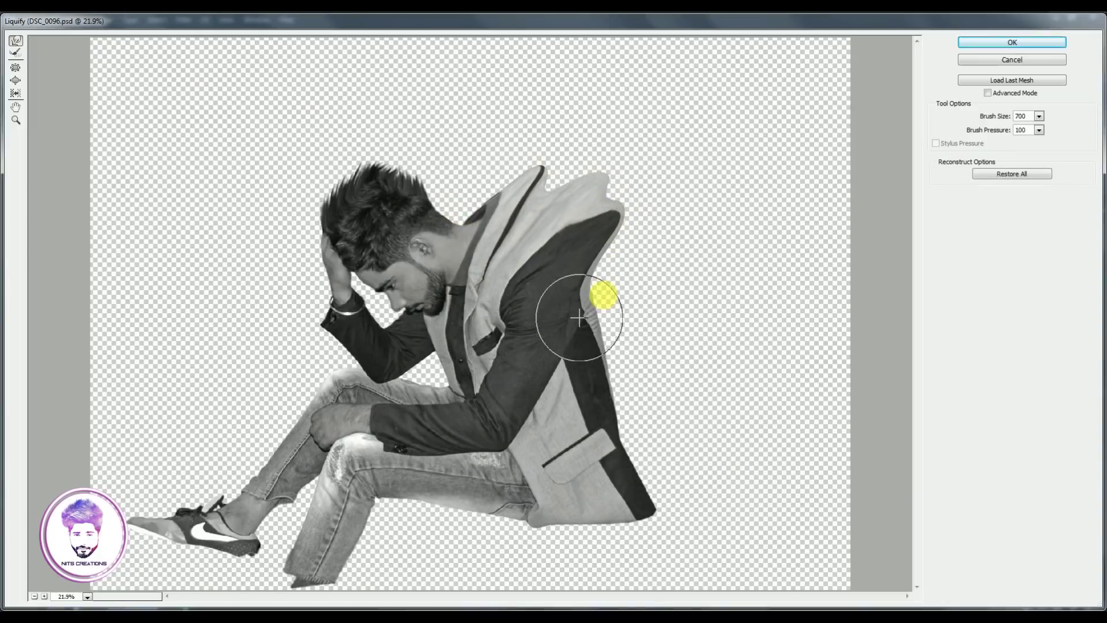
pyautogui.moveTo(603, 301); pyautogui.dragTo(630, 255)
pyautogui.moveTo(597, 399)
pyautogui.mouseDown()
pyautogui.moveTo(605, 346)
pyautogui.moveTo(634, 371)
pyautogui.moveTo(623, 457)
pyautogui.moveTo(626, 419)
pyautogui.moveTo(638, 494)
pyautogui.moveTo(701, 439)
pyautogui.moveTo(744, 365)
pyautogui.moveTo(760, 299)
pyautogui.moveTo(662, 197)
pyautogui.moveTo(582, 147)
pyautogui.moveTo(598, 136)
pyautogui.moveTo(580, 148)
pyautogui.moveTo(624, 184)
pyautogui.moveTo(667, 197)
pyautogui.moveTo(687, 259)
pyautogui.moveTo(743, 235)
pyautogui.moveTo(785, 346)
pyautogui.moveTo(729, 438)
pyautogui.moveTo(786, 395)
pyautogui.moveTo(814, 350)
pyautogui.moveTo(780, 336)
pyautogui.moveTo(798, 299)
pyautogui.mouseUp()
pyautogui.press(']')
pyautogui.press(']')
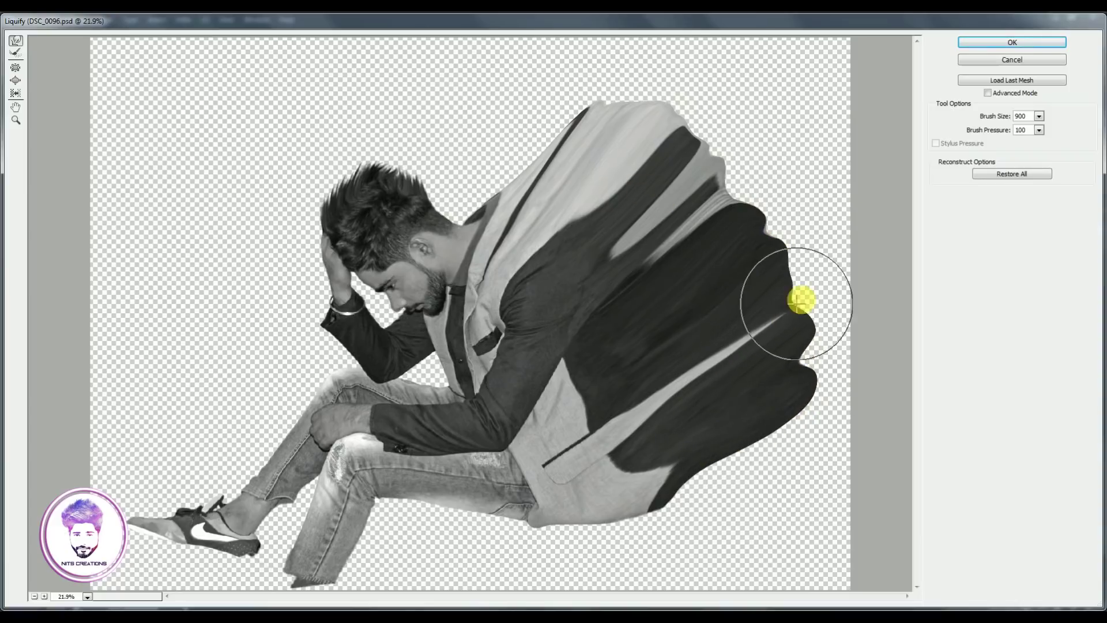
pyautogui.click(999, 45)
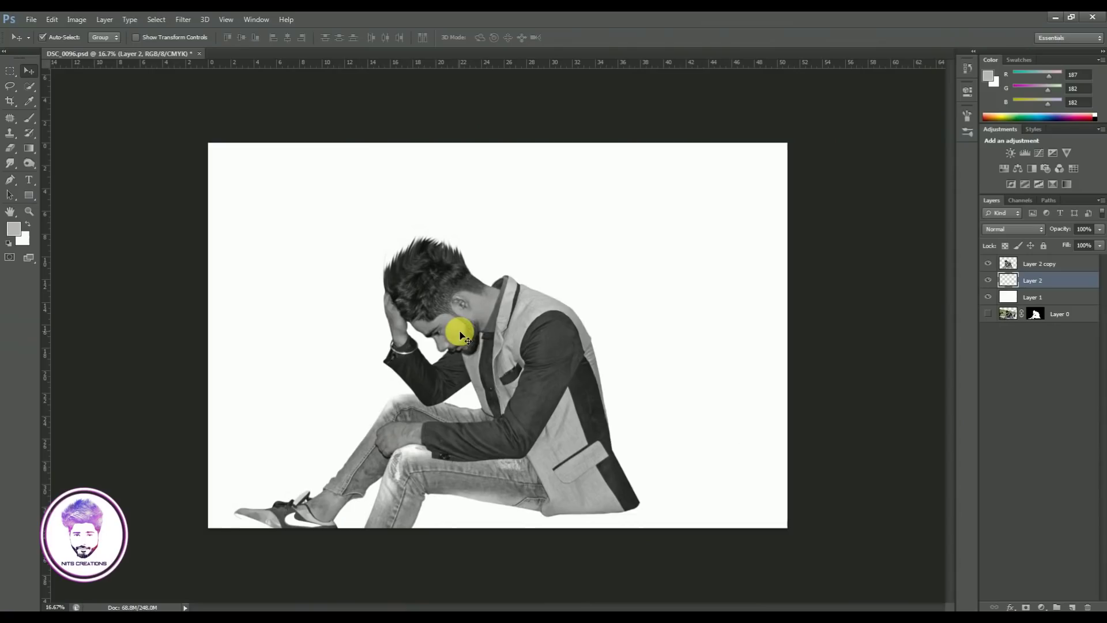
# - Give Layer 2 an inverted black mask and Layer 2 copy a white mask
pyautogui.click(1026, 607)
pyautogui.rightClick(1036, 280)
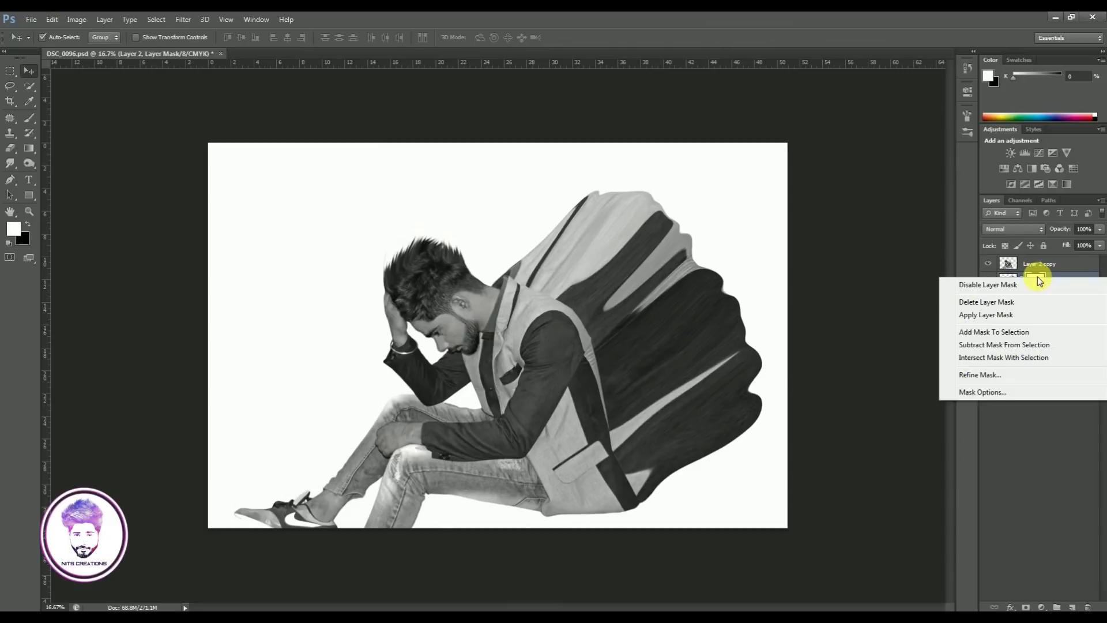
pyautogui.press('Escape')
pyautogui.hotkey('ctrl', 'i')
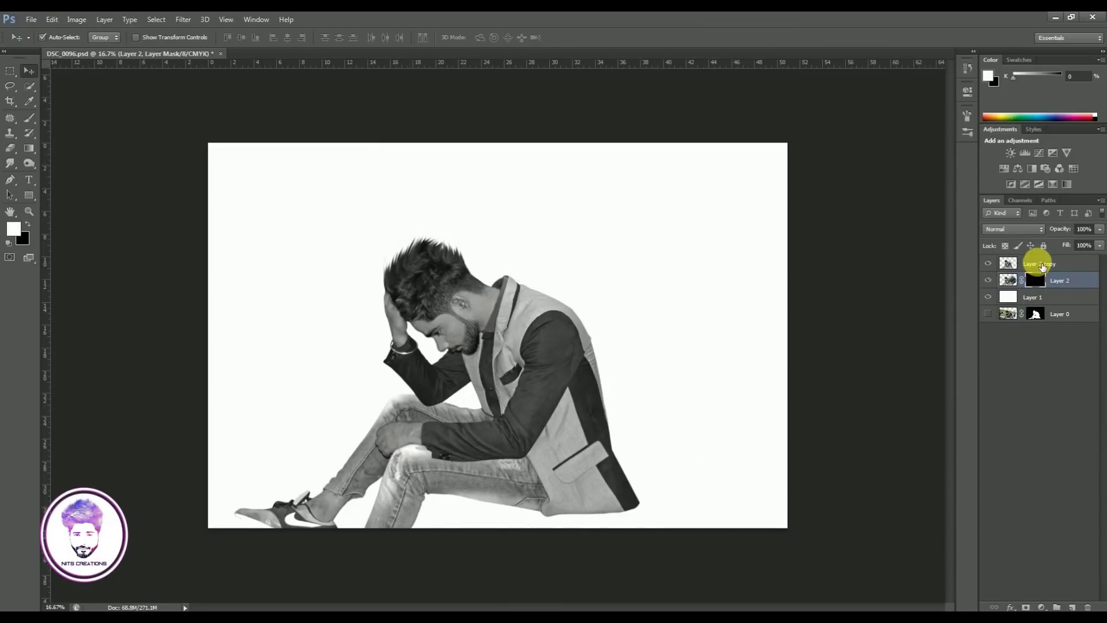
pyautogui.click(1042, 266)
pyautogui.click(1026, 607)
# - Choose a small bird-shaped brush and stamp a black bird cutout on the jacket edge
pyautogui.press('b')
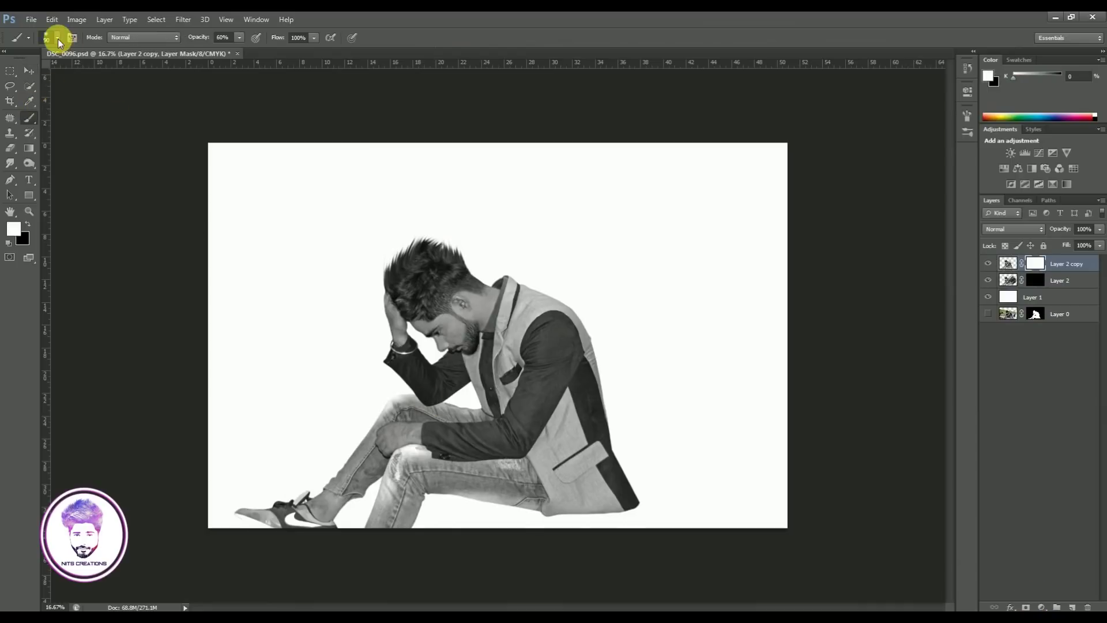
pyautogui.click(58, 38)
pyautogui.moveTo(127, 133); pyautogui.dragTo(130, 178)
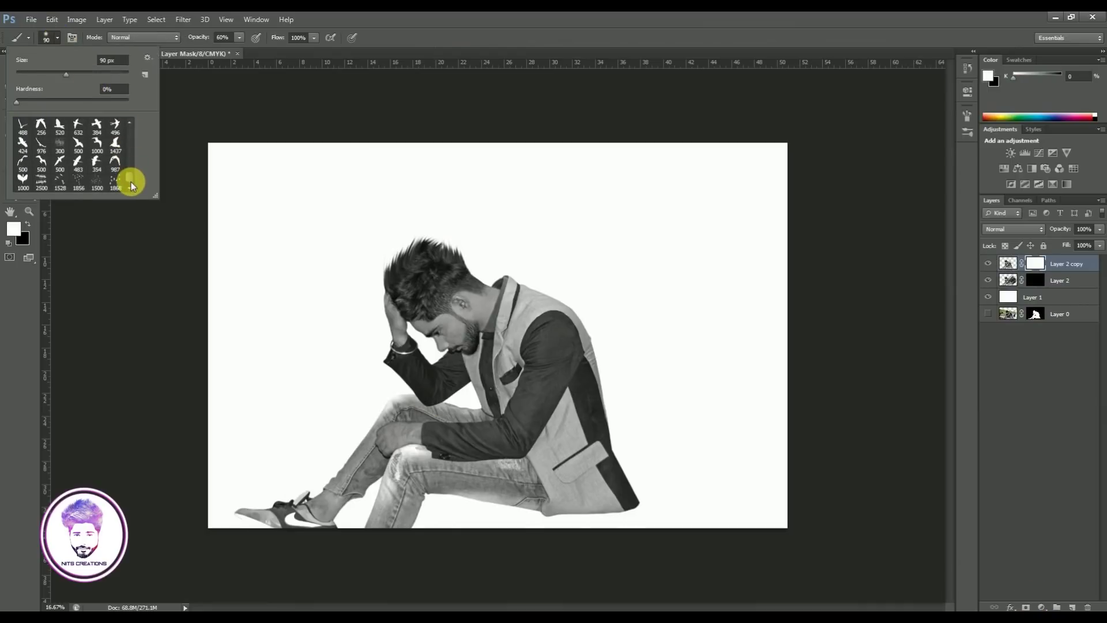
pyautogui.click(97, 142)
pyautogui.hotkey('ctrl', '+')
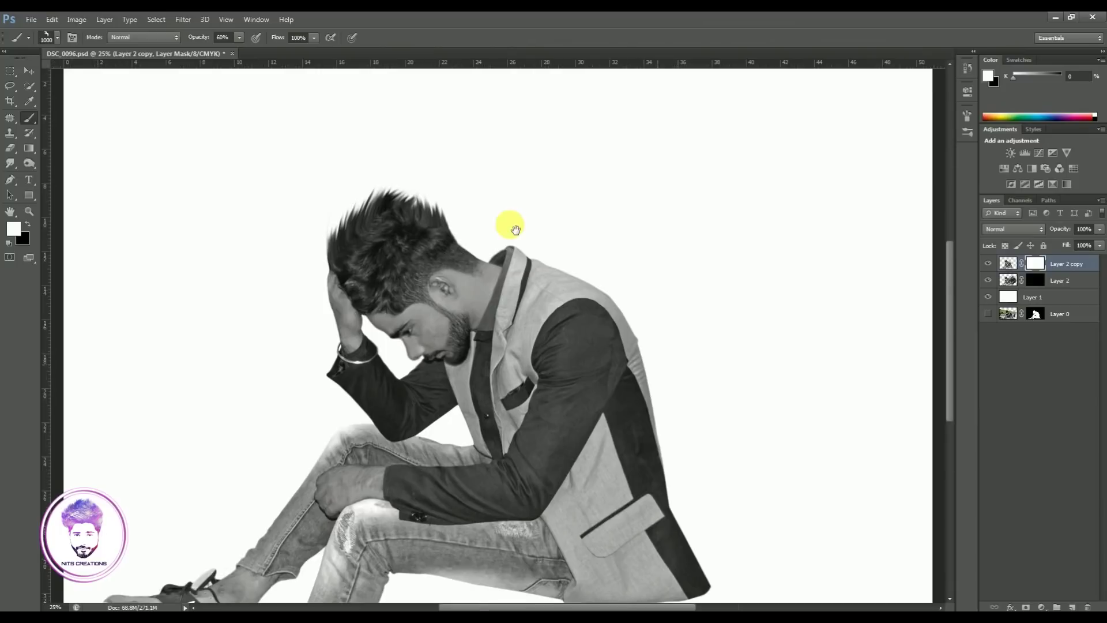
pyautogui.moveTo(514, 229); pyautogui.dragTo(366, 94)
pyautogui.press('[')
pyautogui.press('[')
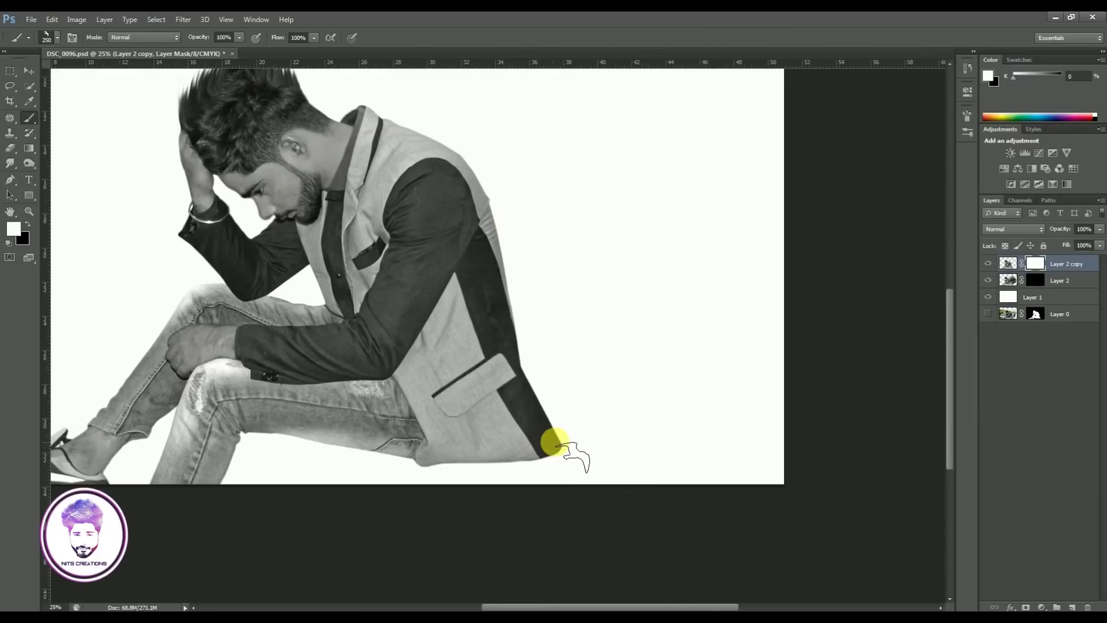
pyautogui.press('x')
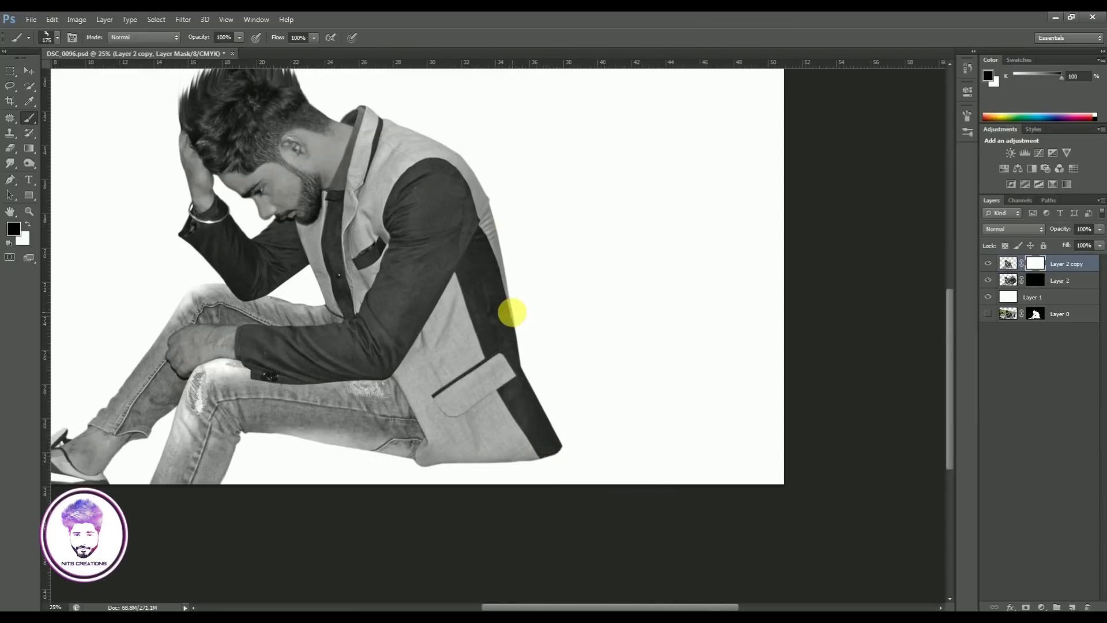
pyautogui.click(509, 323)
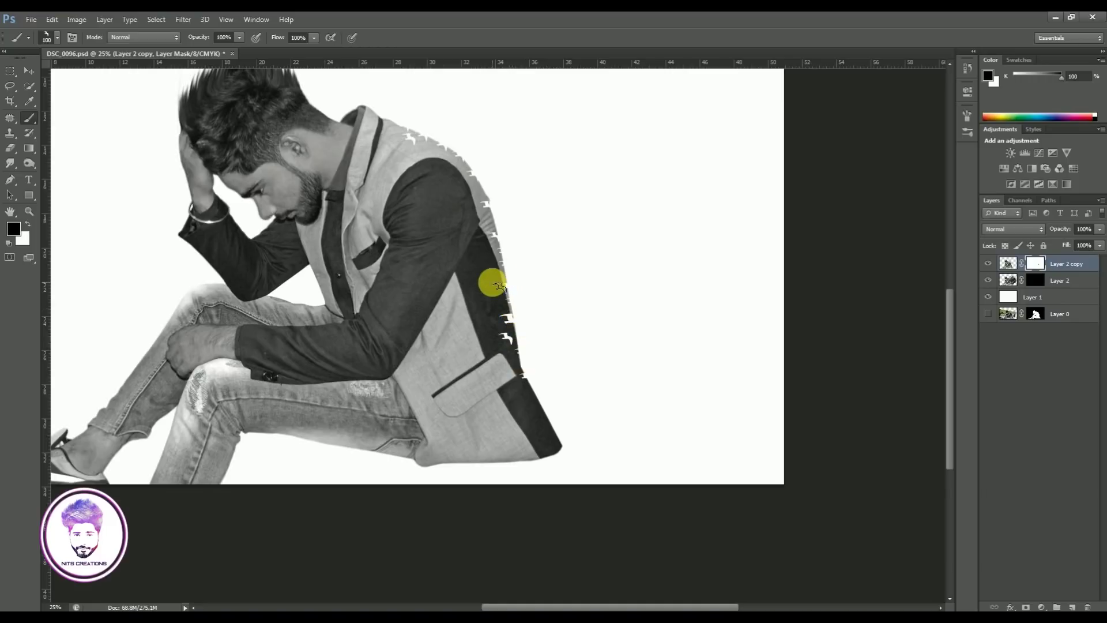
# - Switch to another bird preset and paint small bird cutouts up the jacket's back edge
pyautogui.click(56, 37)
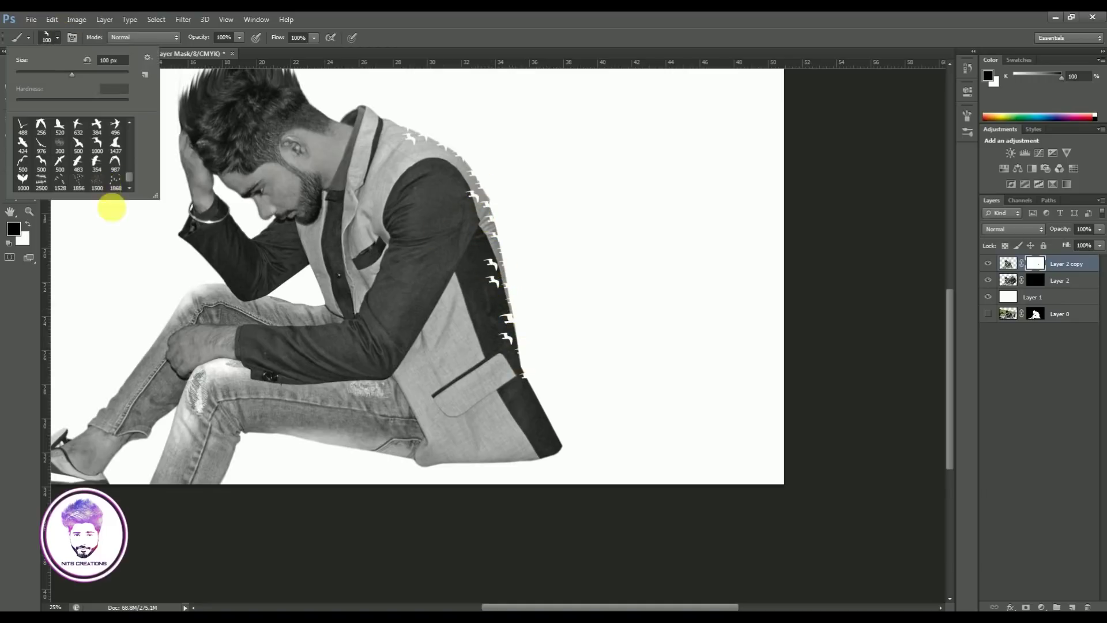
pyautogui.click(85, 186)
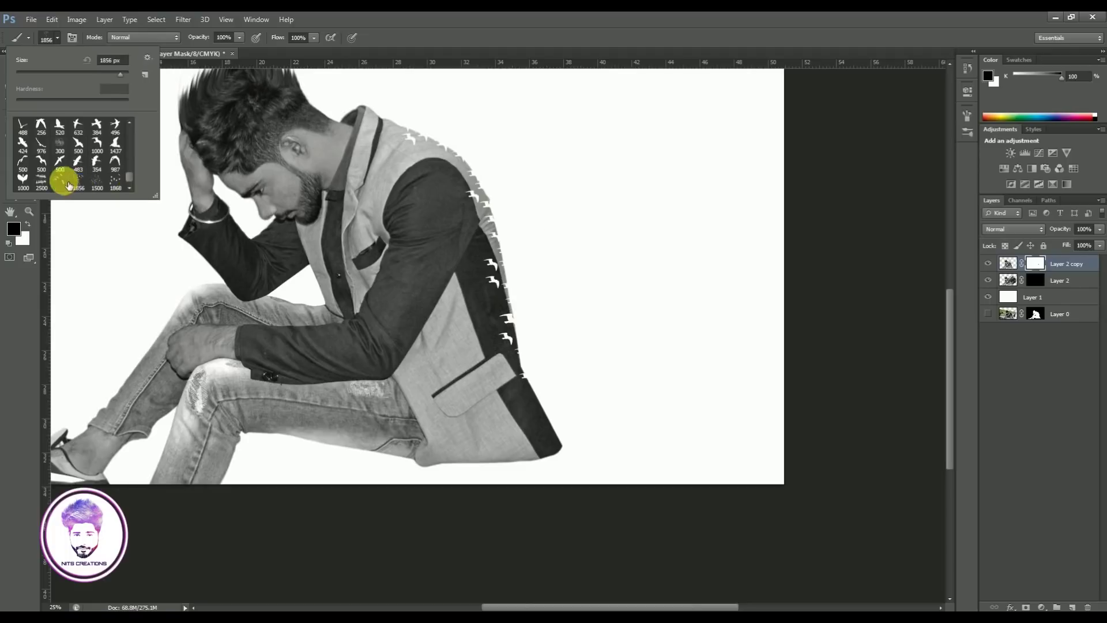
pyautogui.click(620, 276)
pyautogui.press('[')
pyautogui.press('[')
pyautogui.press('[')
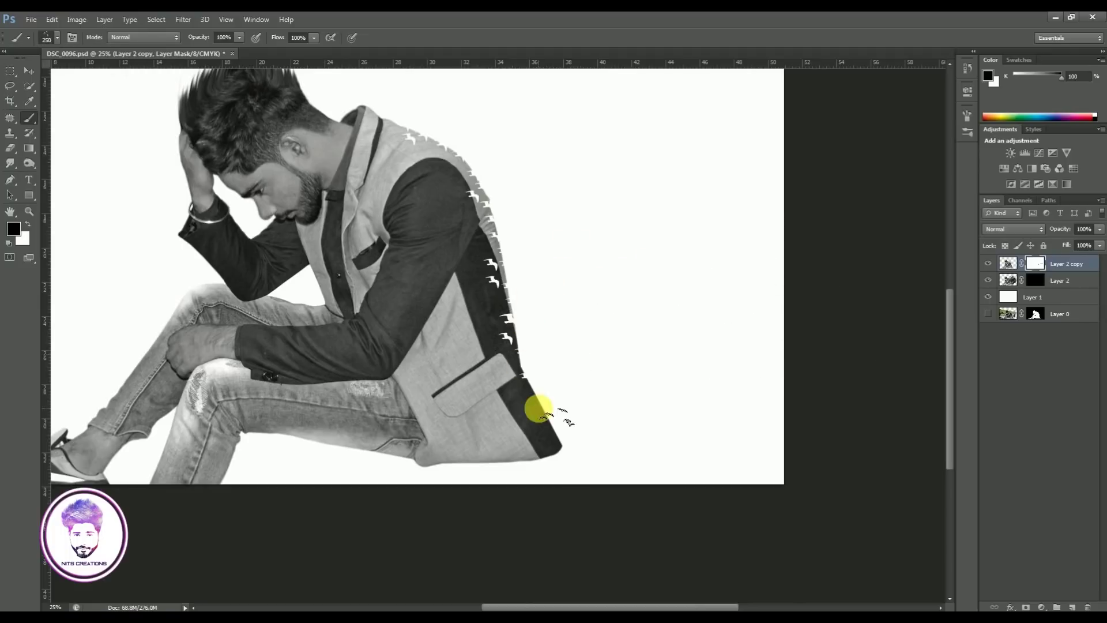
pyautogui.moveTo(539, 410); pyautogui.dragTo(526, 353)
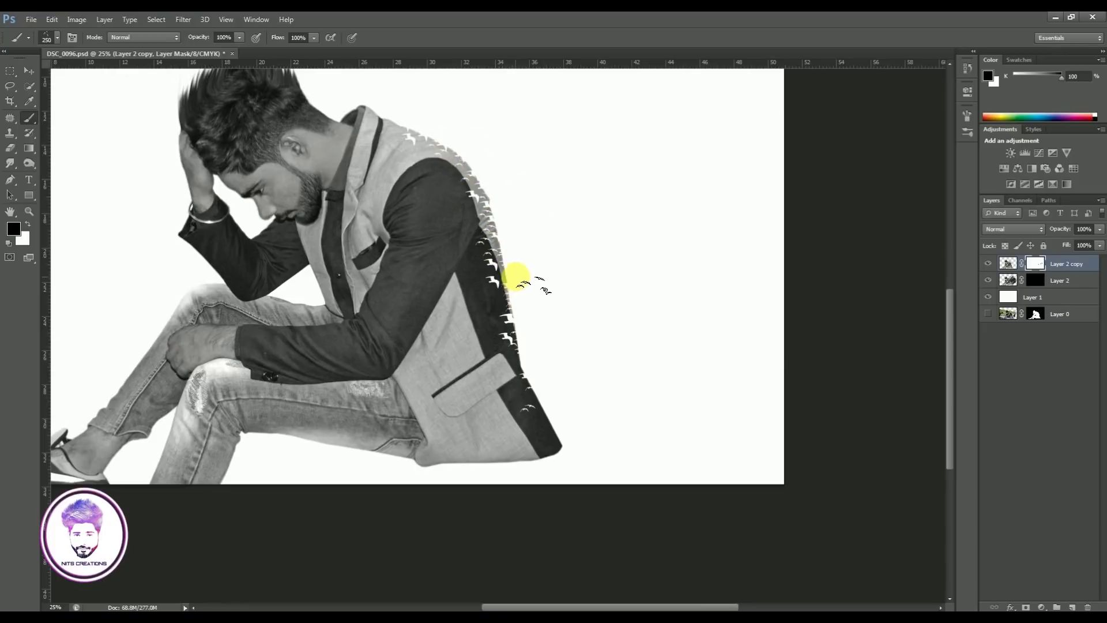
# - Rotate the brush angle, choose a different bird preset, and stamp a cutout on the jacket
pyautogui.click(72, 37)
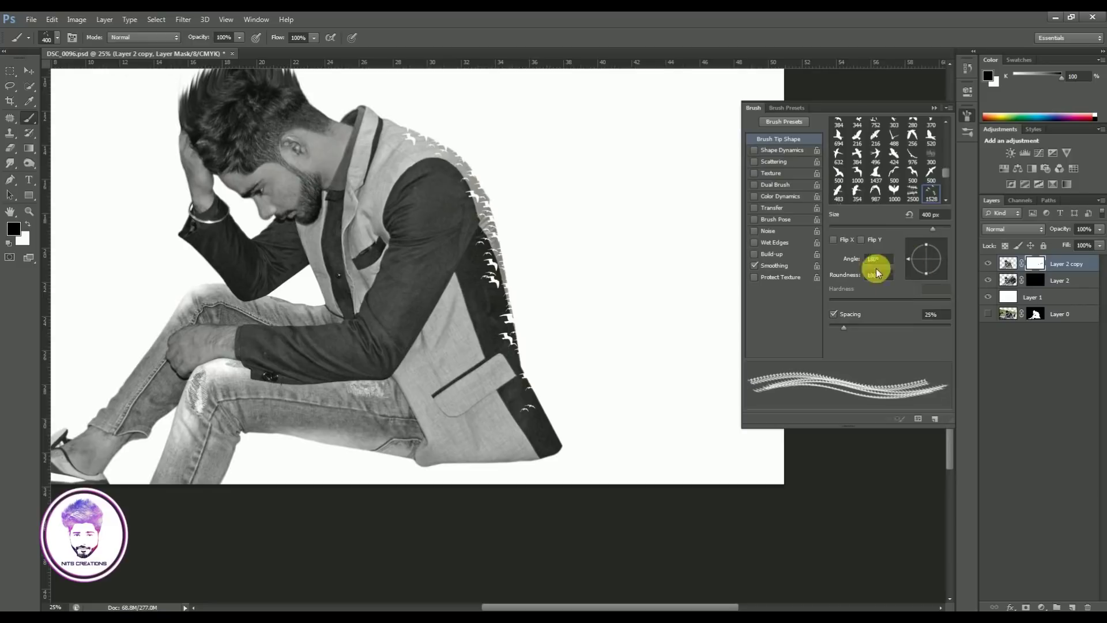
pyautogui.moveTo(945, 257); pyautogui.dragTo(944, 253)
pyautogui.click(57, 38)
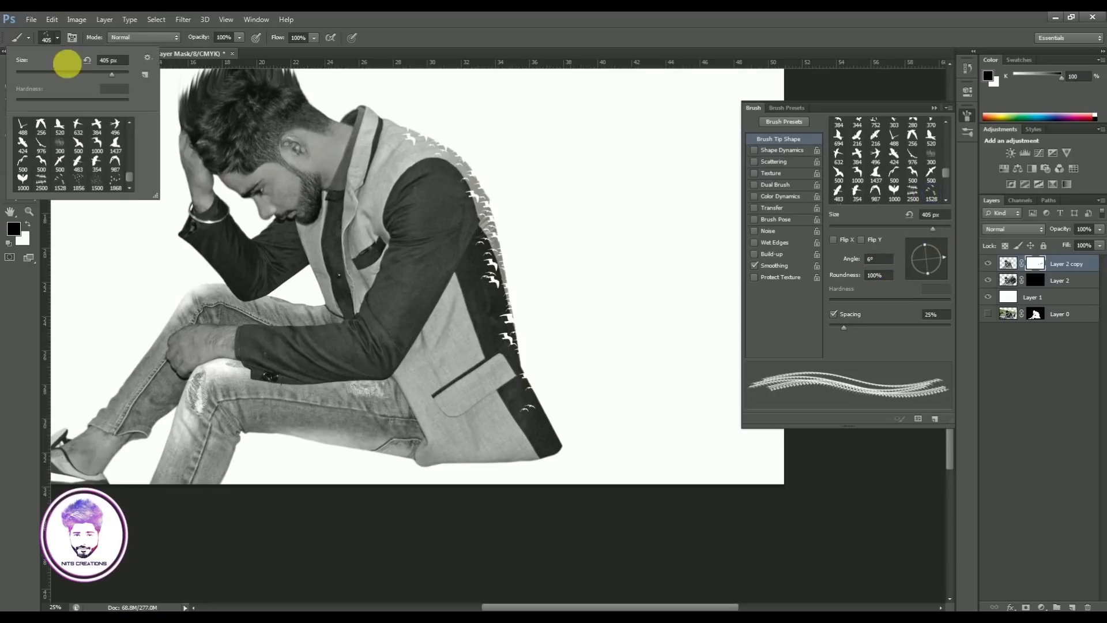
pyautogui.click(130, 187)
pyautogui.click(603, 265)
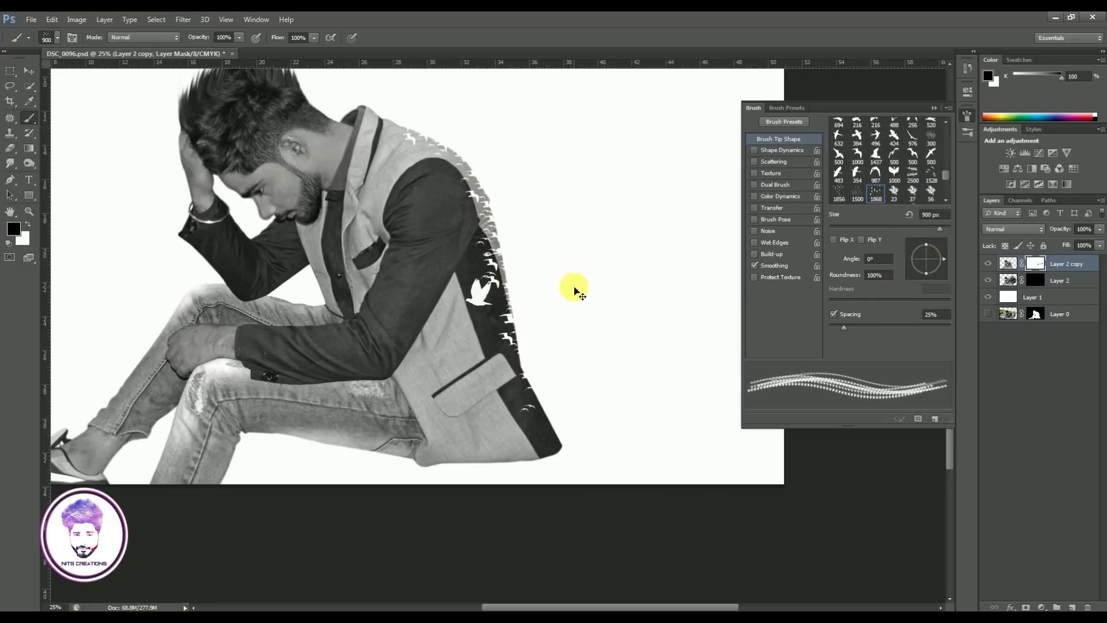
pyautogui.press(']')
pyautogui.press(']')
pyautogui.press(']')
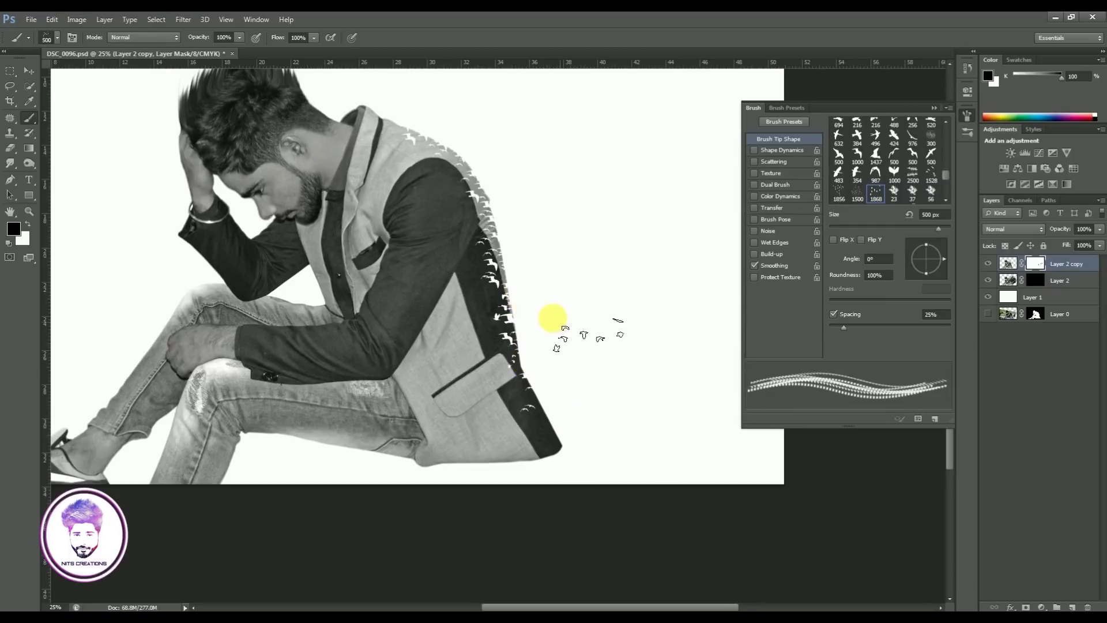
# - Paint bird-flock cutouts down and along the upper jacket edge, varying brush angle and size
pyautogui.click(57, 38)
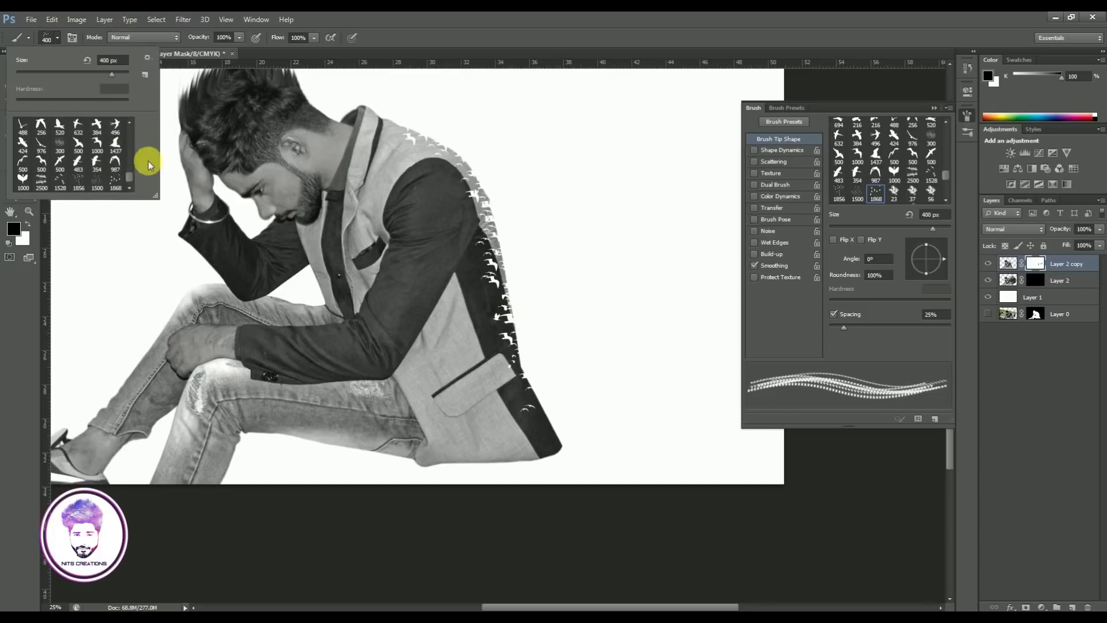
pyautogui.doubleClick(86, 146)
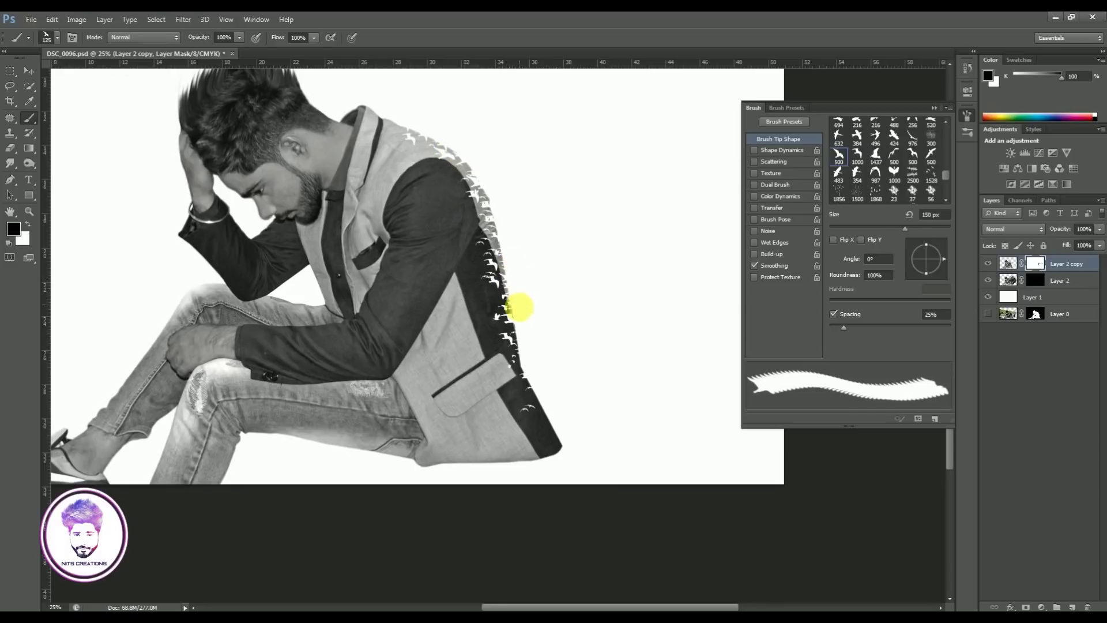
pyautogui.moveTo(518, 307); pyautogui.dragTo(521, 366)
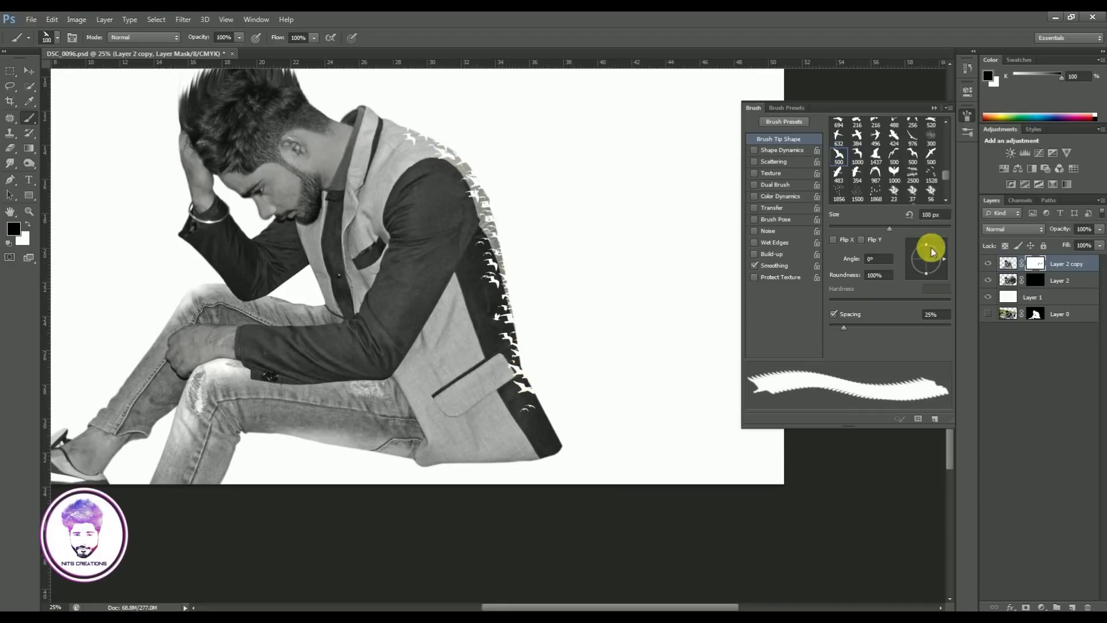
pyautogui.moveTo(932, 251); pyautogui.dragTo(931, 250)
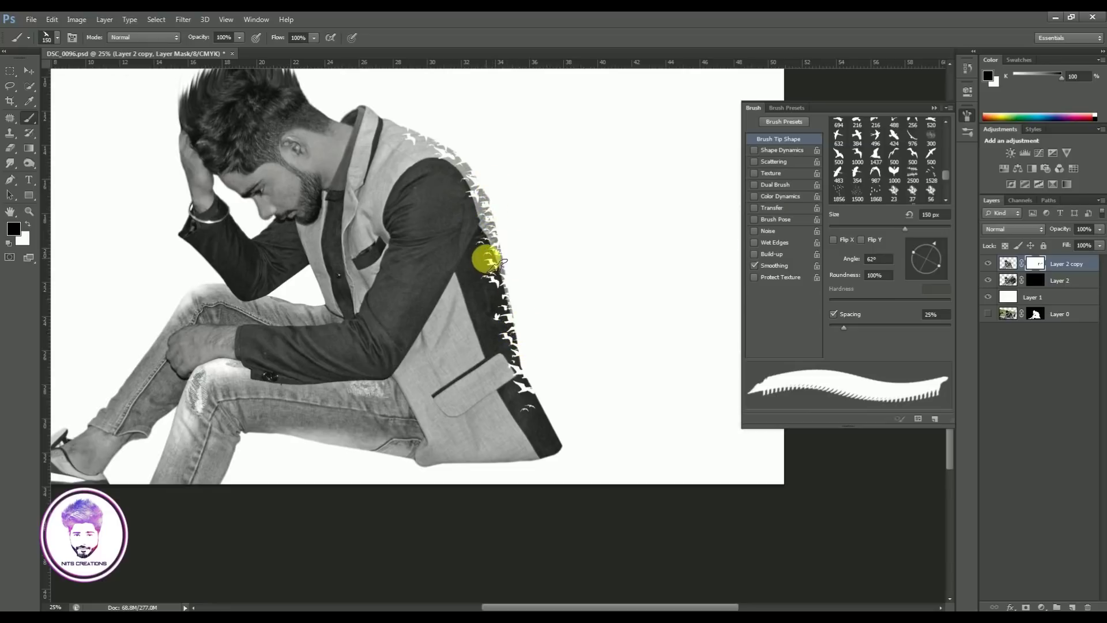
pyautogui.moveTo(930, 251); pyautogui.dragTo(941, 263)
pyautogui.press(']')
pyautogui.press(']')
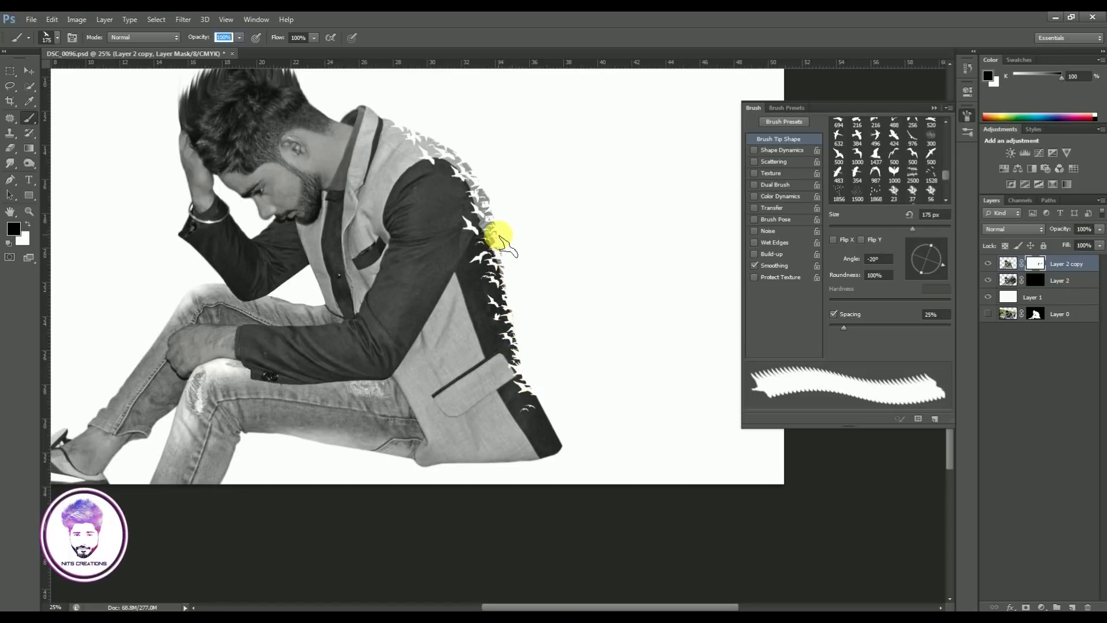
pyautogui.press('[')
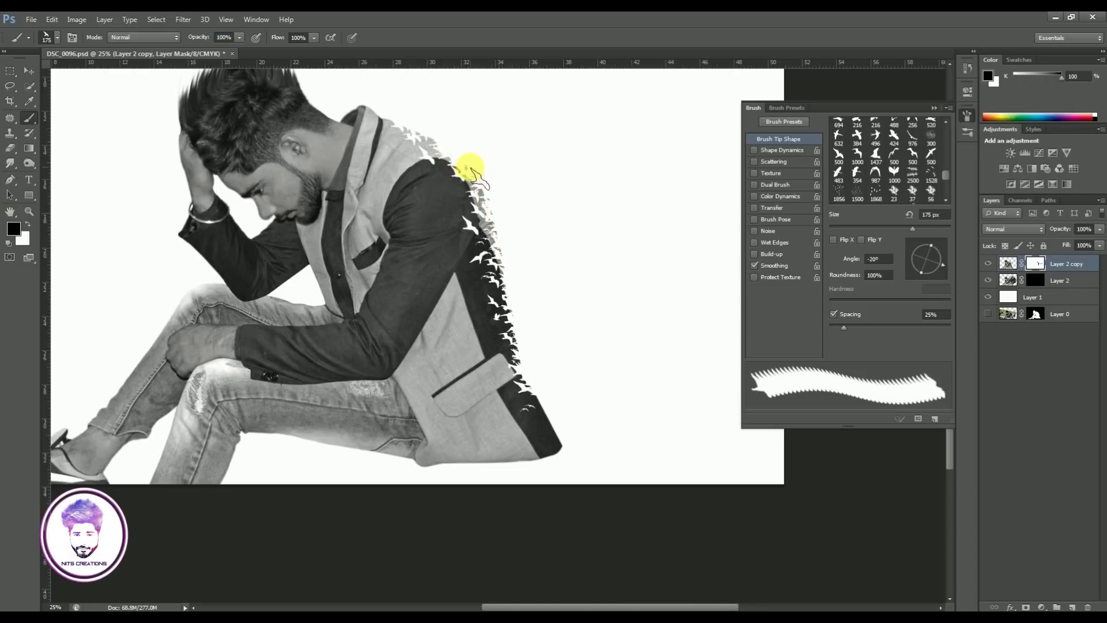
pyautogui.moveTo(496, 226); pyautogui.dragTo(528, 365)
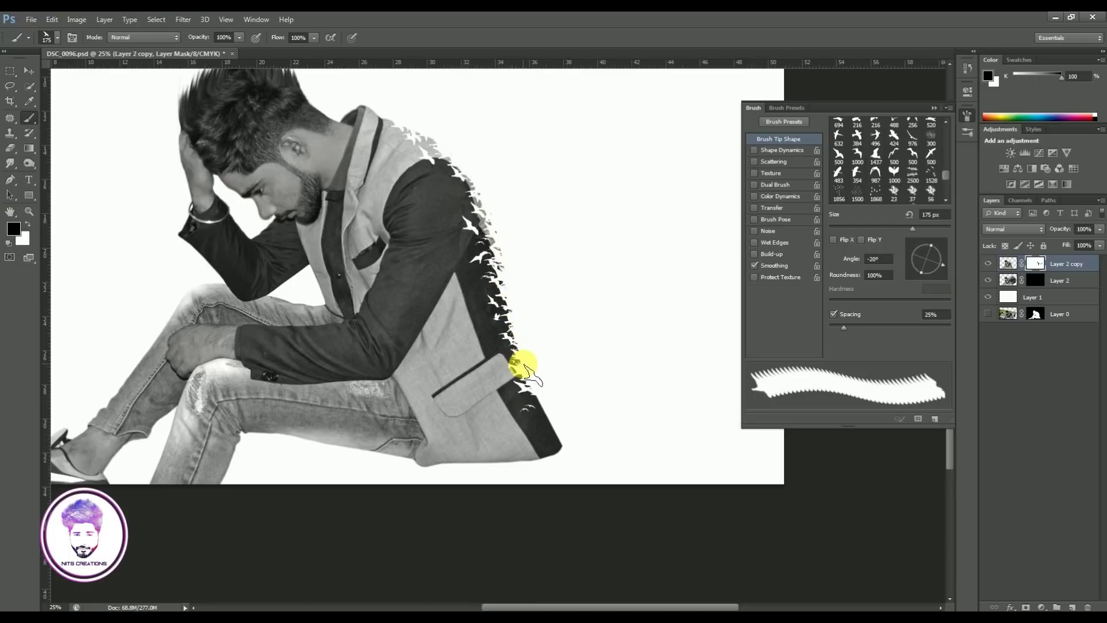
# - Reverse the bird brush angle and stamp more small cutouts up the jacket edge
pyautogui.click(915, 254)
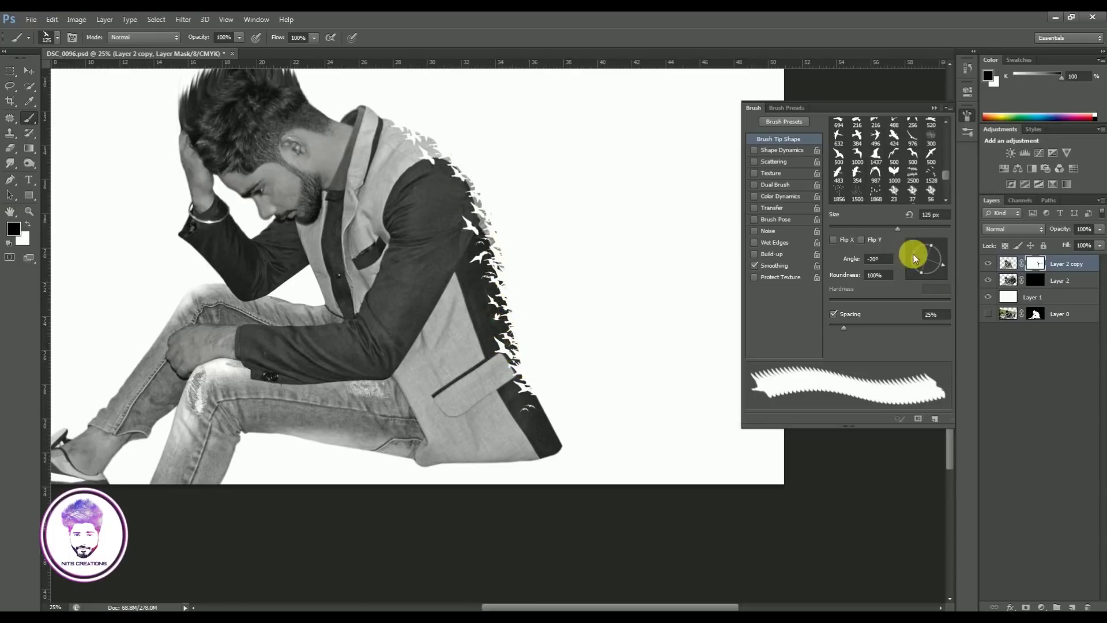
pyautogui.press('[')
pyautogui.press('[')
pyautogui.press('[')
pyautogui.click(486, 227)
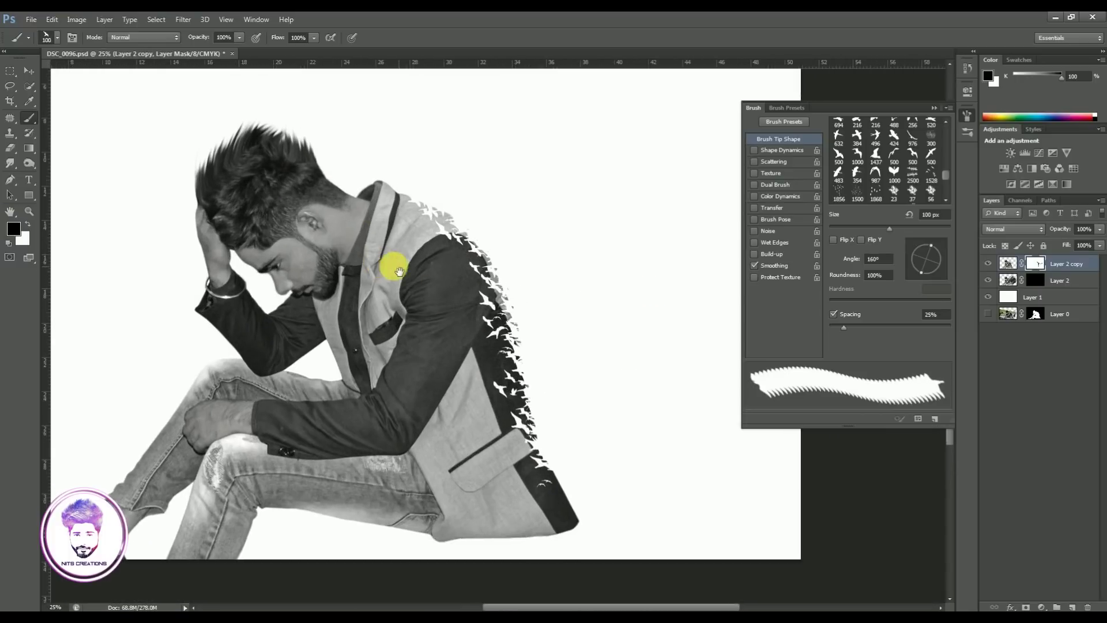
pyautogui.click(1035, 280)
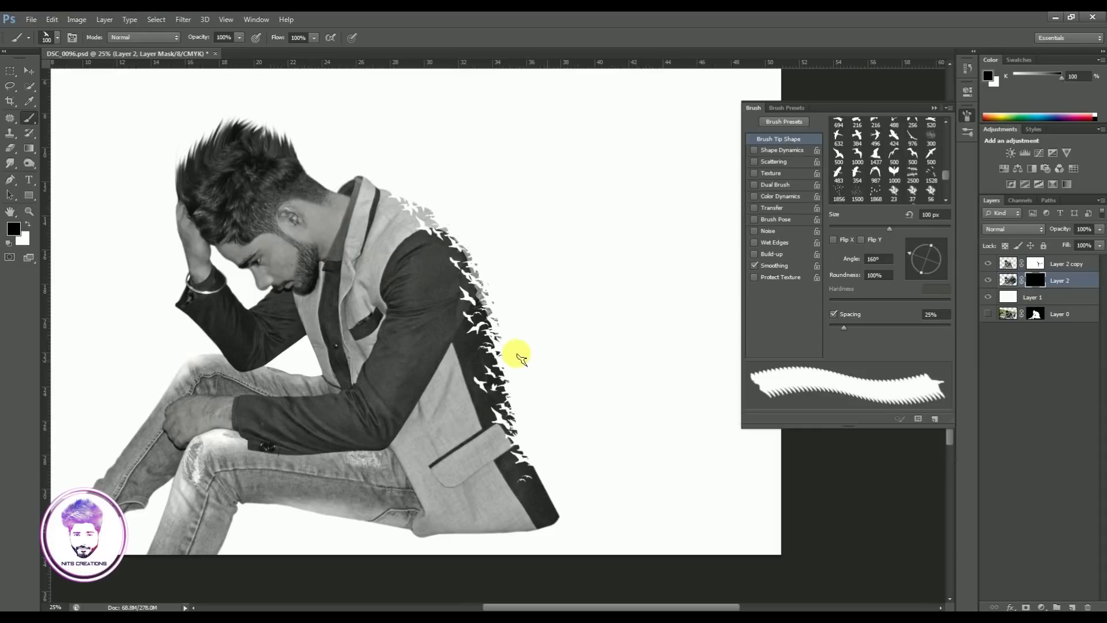
# - Paint a trail of white birds beside the jacket with the large bird-flock brush at 700 px
pyautogui.click(57, 38)
pyautogui.click(121, 186)
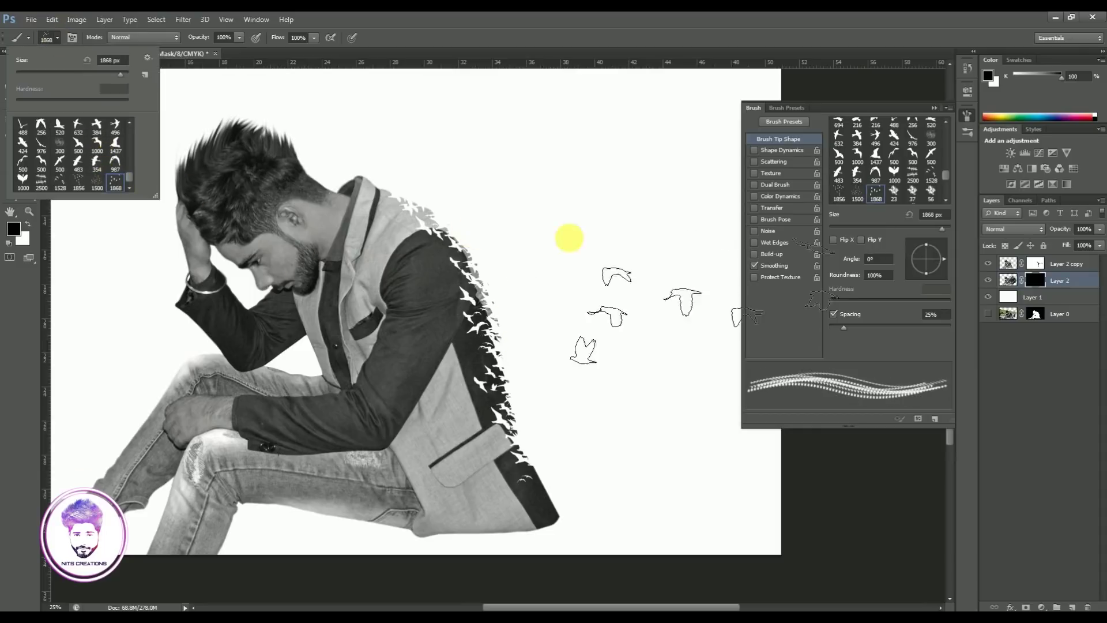
pyautogui.click(602, 238)
pyautogui.press('[')
pyautogui.press('[')
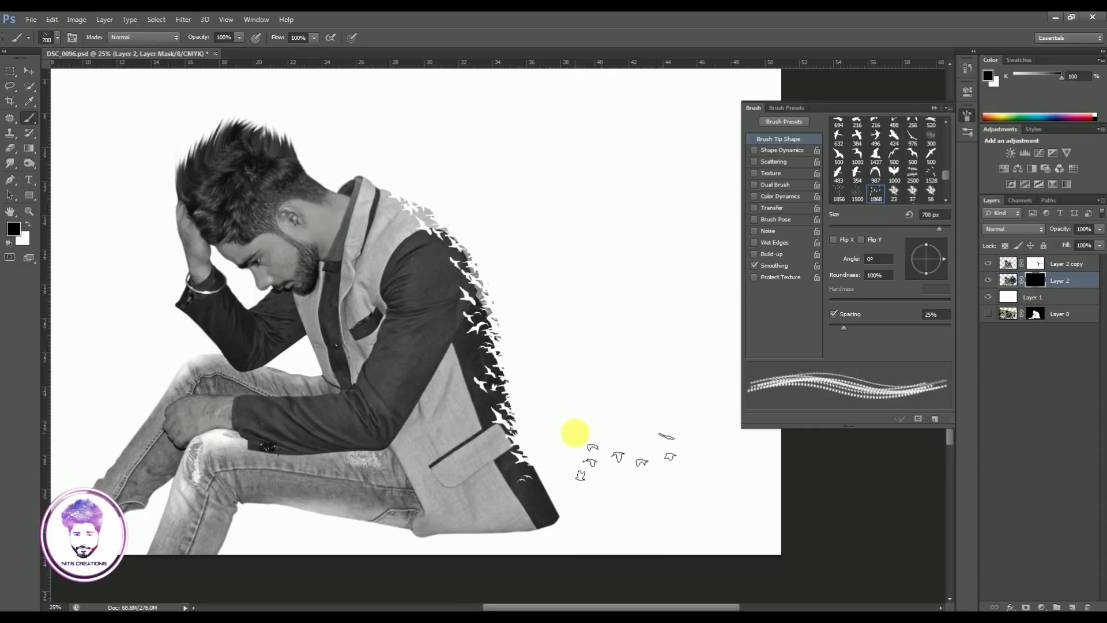
pyautogui.press('x')
pyautogui.moveTo(563, 433)
pyautogui.mouseDown()
pyautogui.moveTo(613, 492)
pyautogui.moveTo(556, 415)
pyautogui.mouseUp()
# - Stamp bird groups around the shoulder, tilting the brush to about 39° and -36°
pyautogui.press('[')
pyautogui.press('[')
pyautogui.press('[')
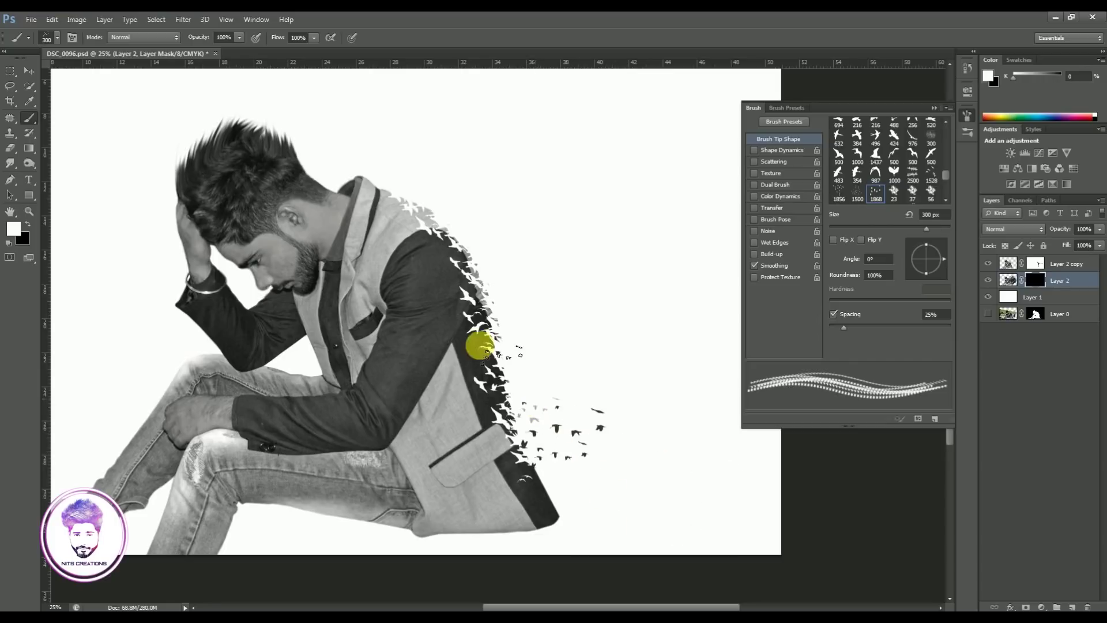
pyautogui.click(934, 248)
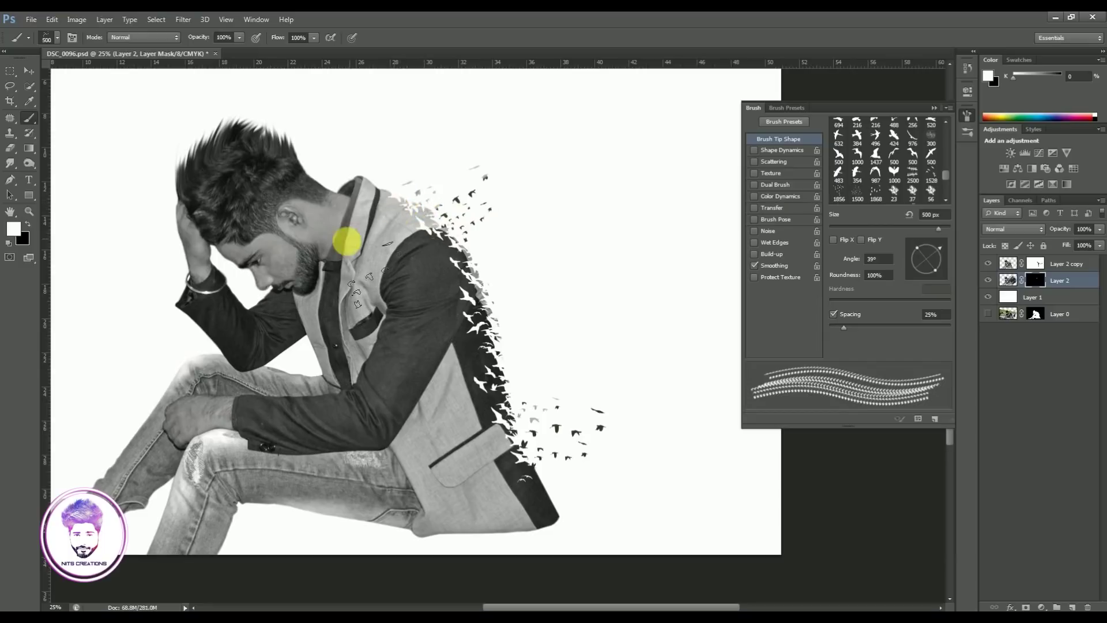
pyautogui.press(']')
pyautogui.press(']')
pyautogui.press(']')
pyautogui.click(415, 203)
pyautogui.click(461, 307)
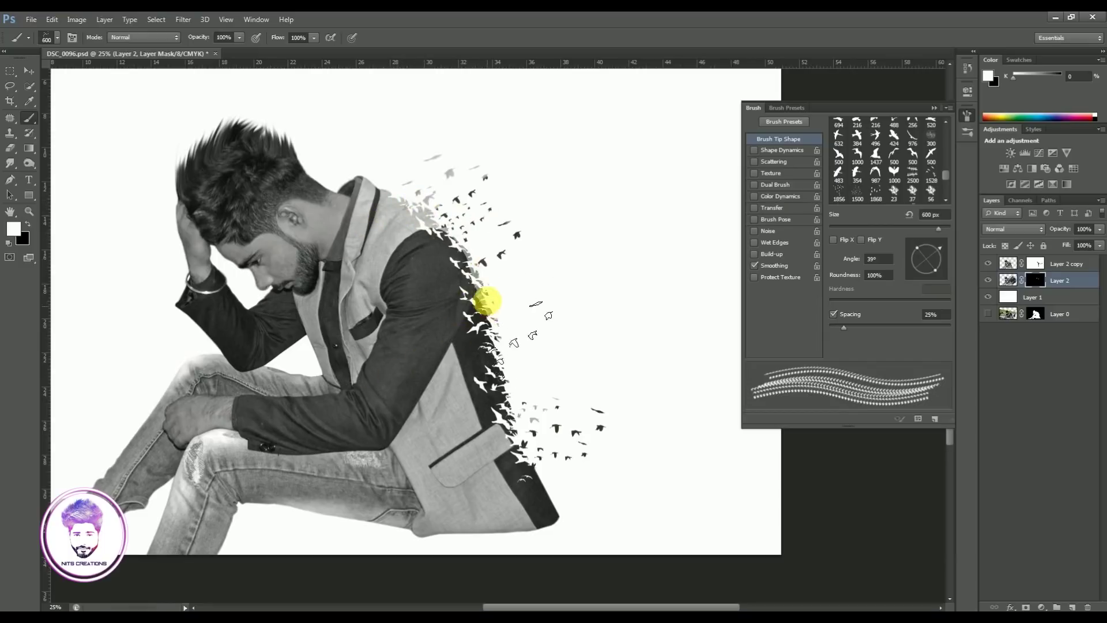
pyautogui.press('[')
pyautogui.click(925, 276)
pyautogui.moveTo(938, 271); pyautogui.dragTo(938, 269)
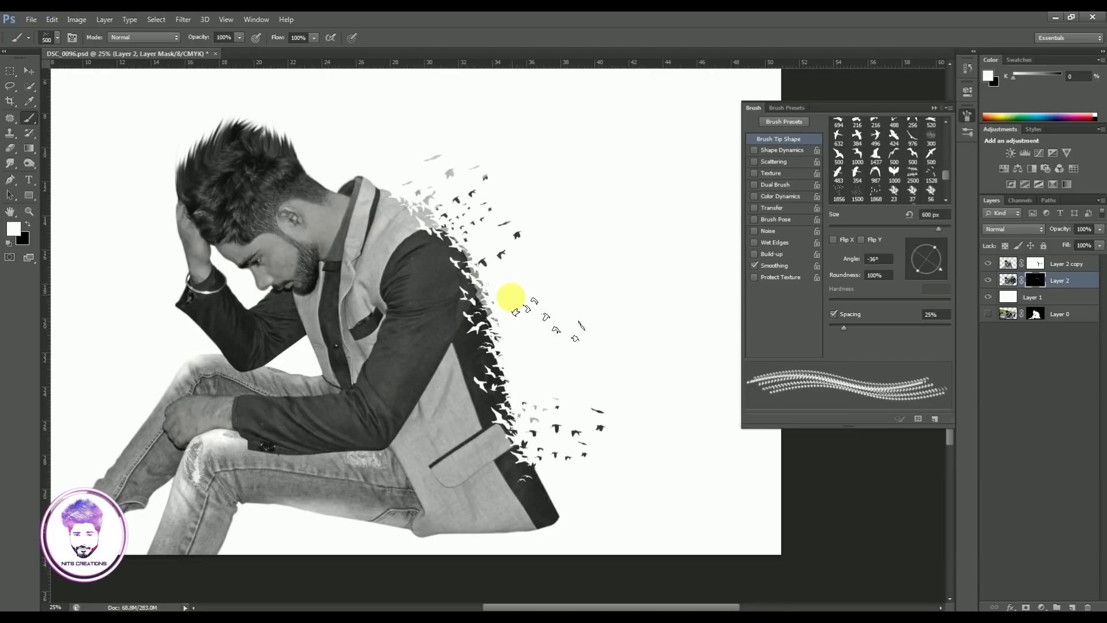
pyautogui.press(']')
pyautogui.click(505, 250)
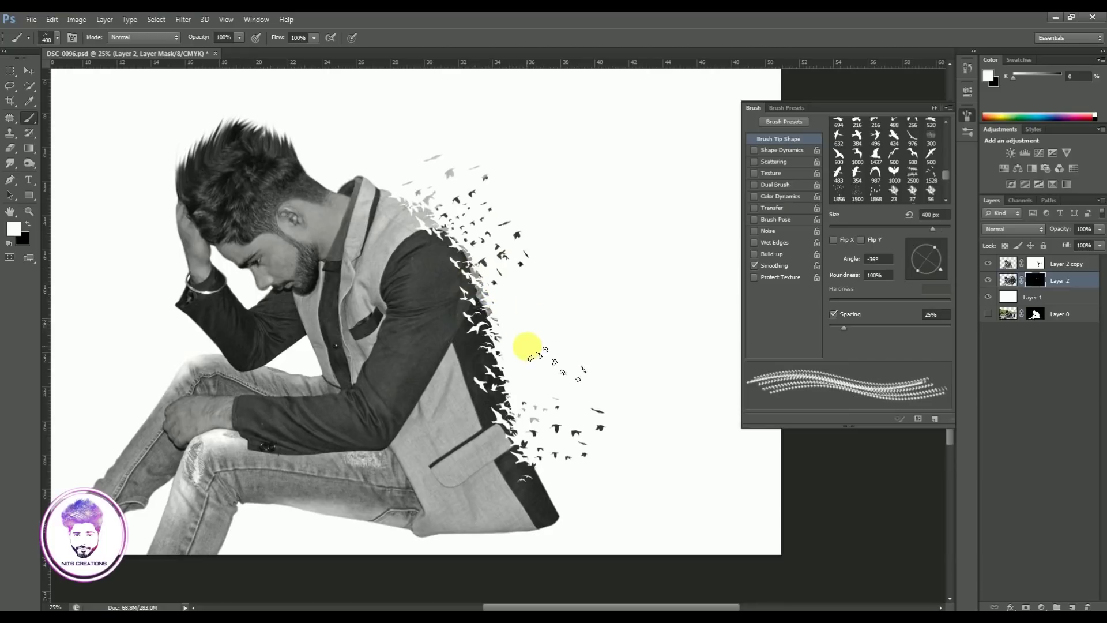
# - Paint scattered birds right of the shoulder with the 1856 scattered-birds brush
pyautogui.click(58, 37)
pyautogui.click(78, 181)
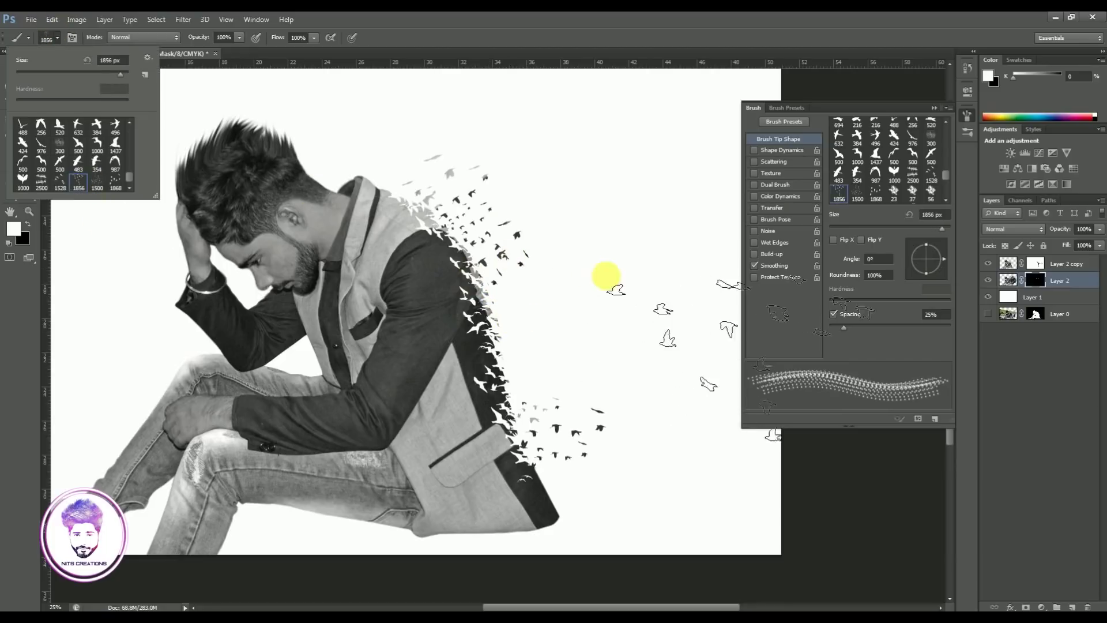
pyautogui.click(564, 600)
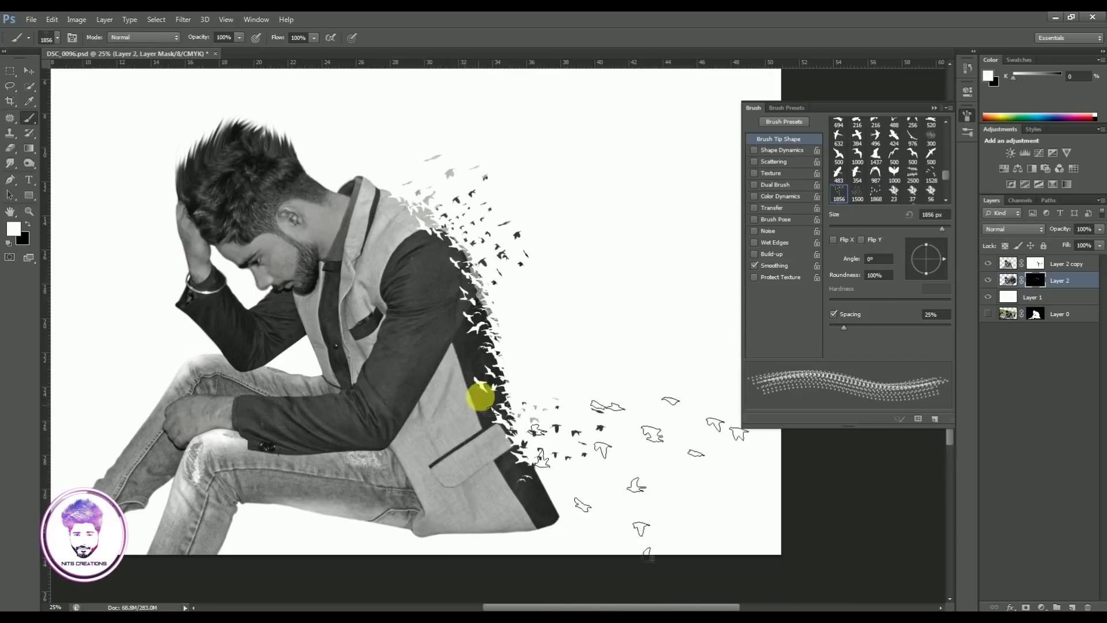
pyautogui.press('[')
pyautogui.press('[')
pyautogui.press('[')
pyautogui.press('[')
pyautogui.moveTo(518, 390); pyautogui.dragTo(519, 267)
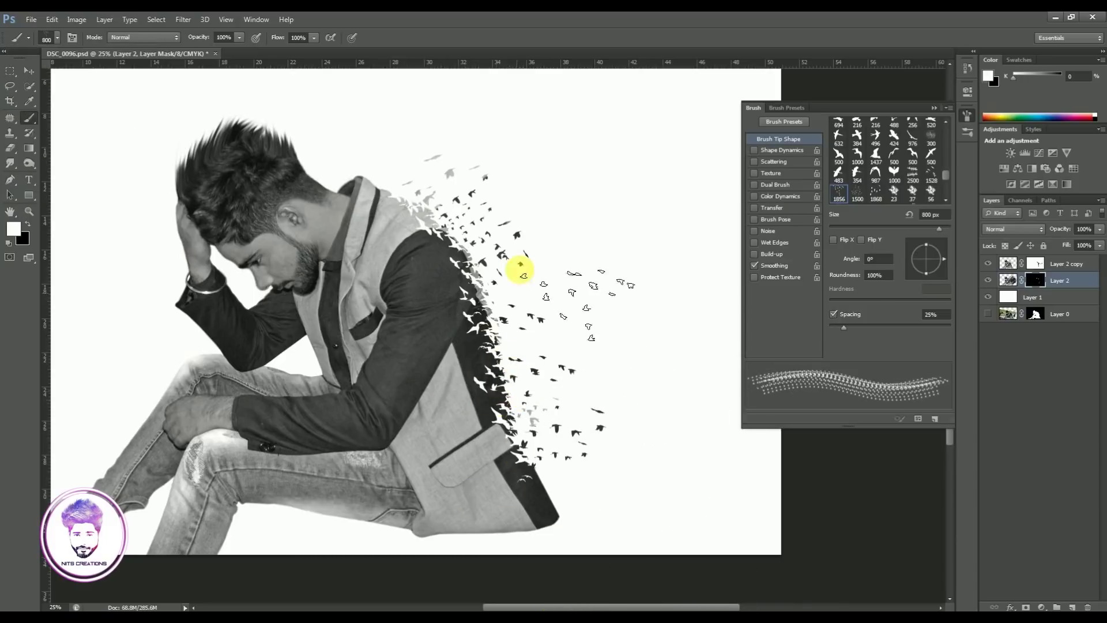
pyautogui.press(']')
pyautogui.press(']')
pyautogui.click(572, 289)
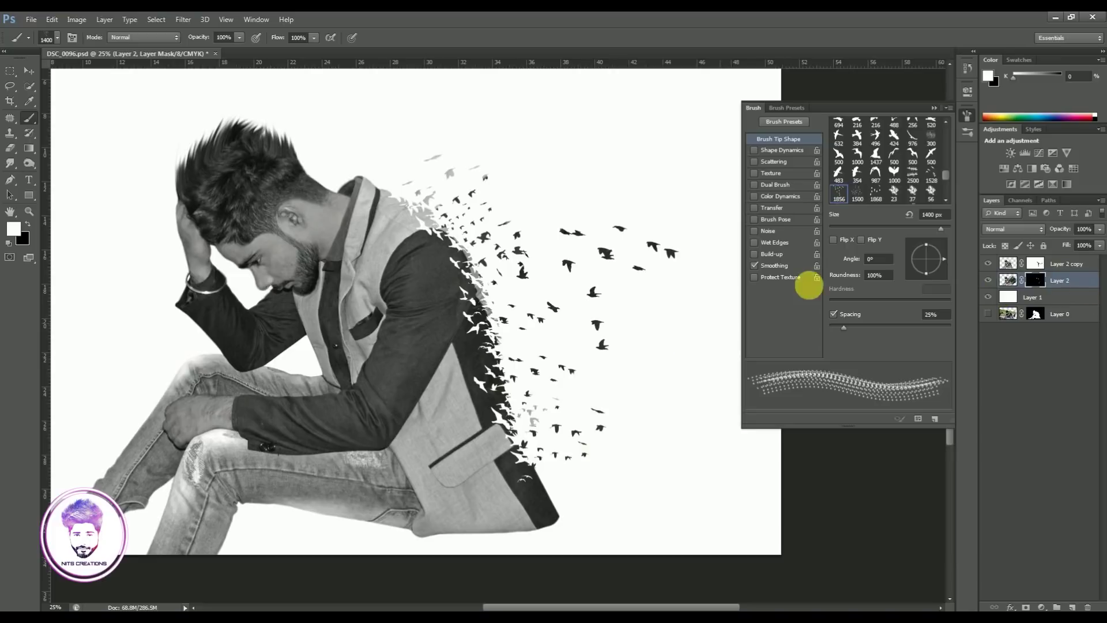
# - Add birds above, right and lower-right of the flock at about 20° and -41°
pyautogui.moveTo(944, 259); pyautogui.dragTo(942, 253)
pyautogui.moveTo(526, 191); pyautogui.dragTo(622, 211)
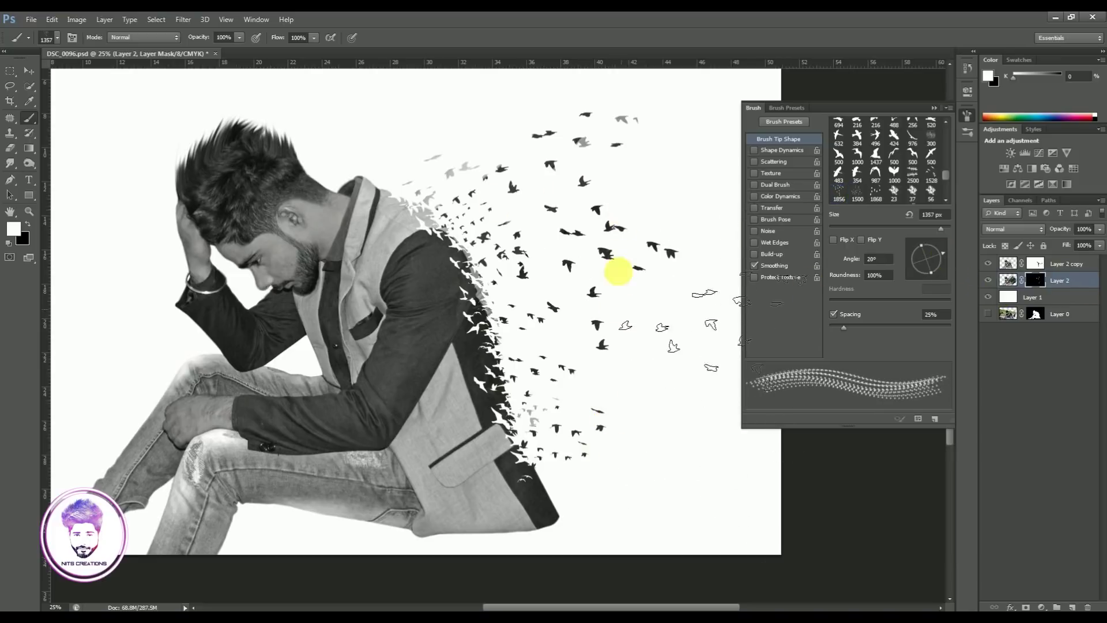
pyautogui.moveTo(576, 139); pyautogui.dragTo(538, 161)
pyautogui.press('[')
pyautogui.press('[')
pyautogui.press('[')
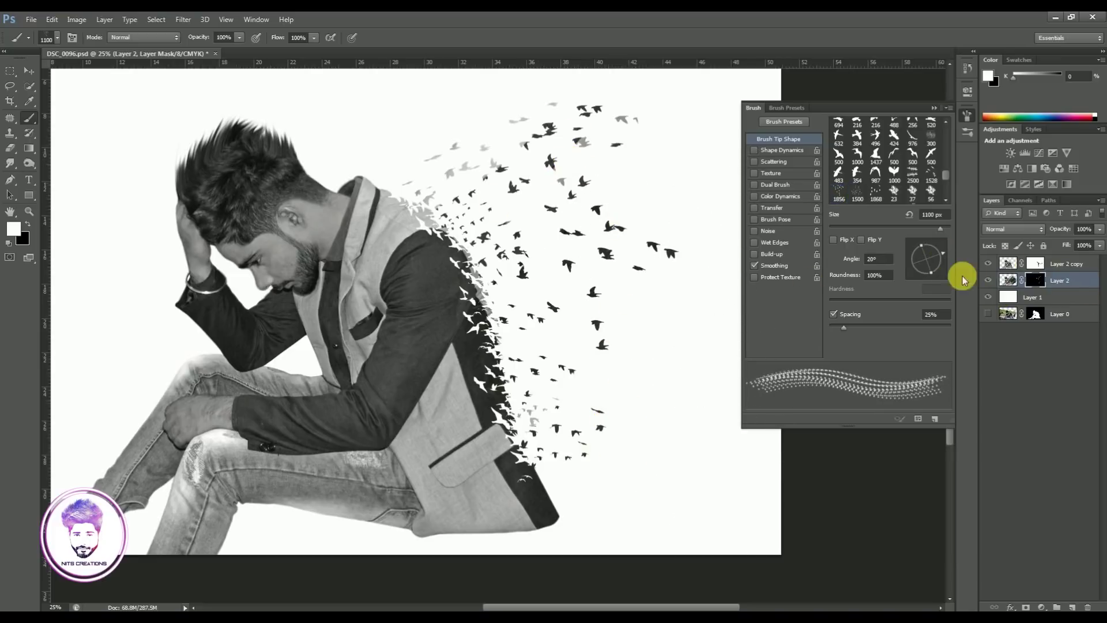
pyautogui.click(941, 271)
pyautogui.click(618, 404)
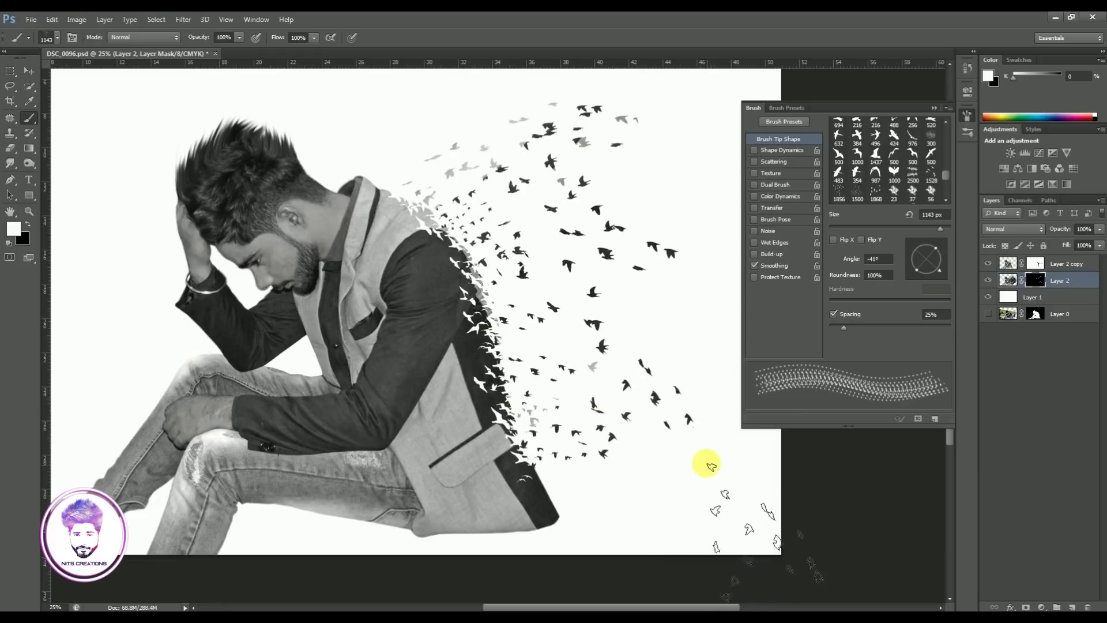
# - Stamp larger birds at the flock's edge with the brush rotated to about 2°
pyautogui.scroll(3, 588, 383)
pyautogui.hscroll(5, 588, 384)
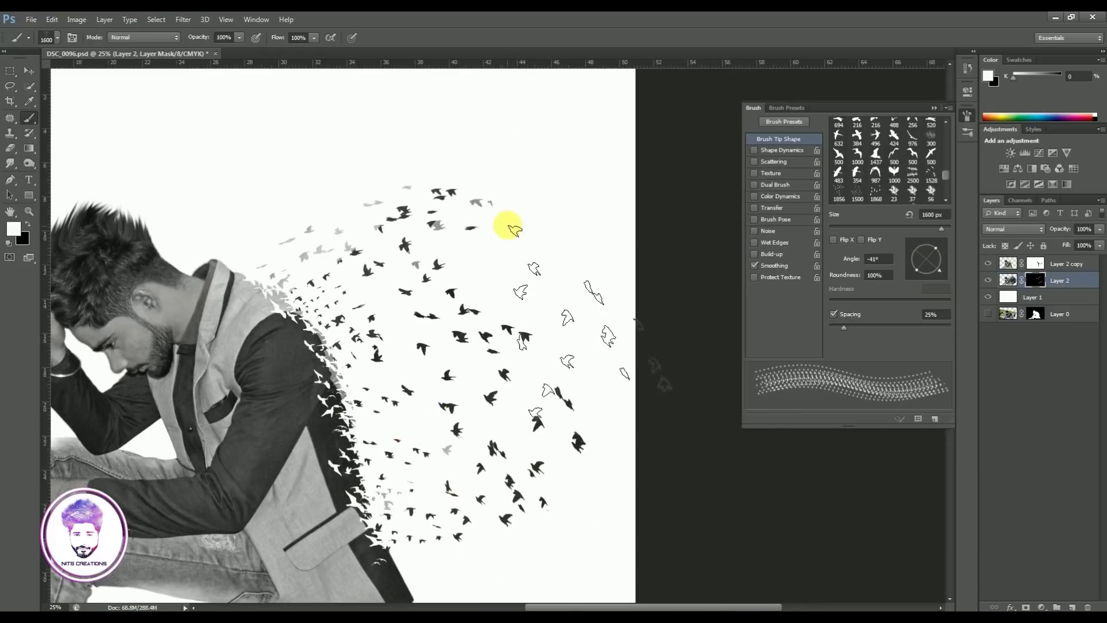
pyautogui.press(']')
pyautogui.press(']')
pyautogui.press(']')
pyautogui.press(']')
pyautogui.press(']')
pyautogui.press(']')
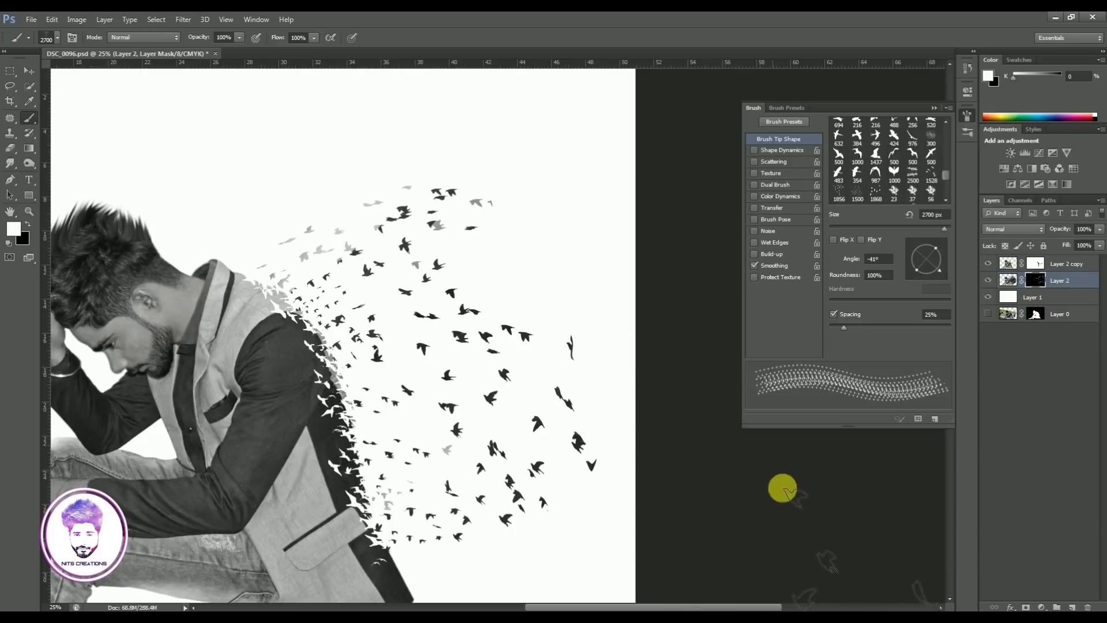
pyautogui.click(538, 365)
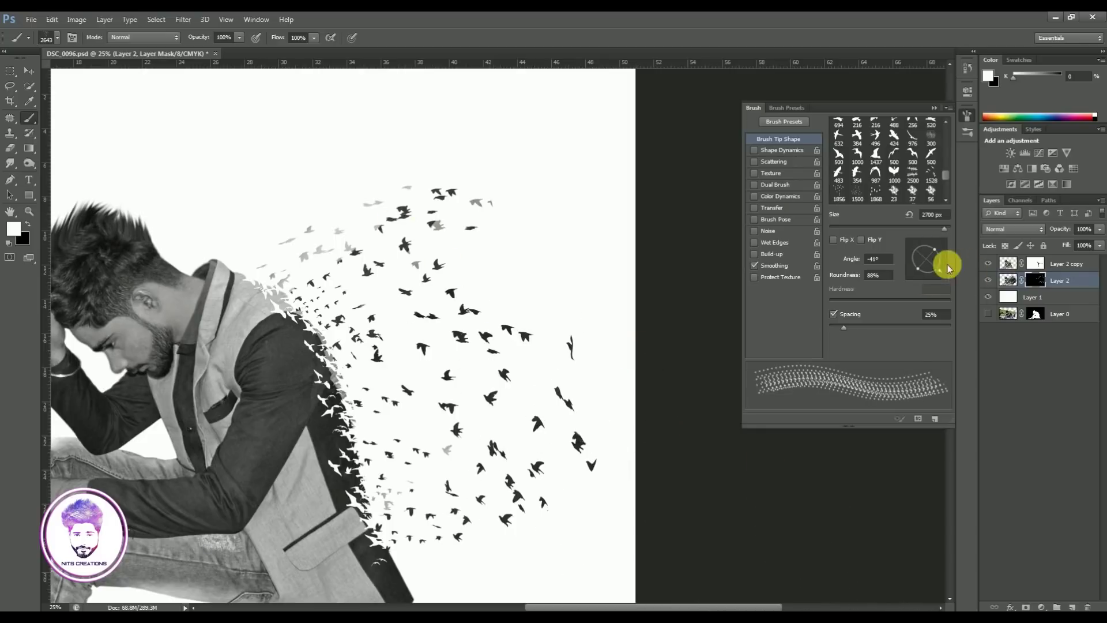
pyautogui.moveTo(946, 260); pyautogui.dragTo(939, 247)
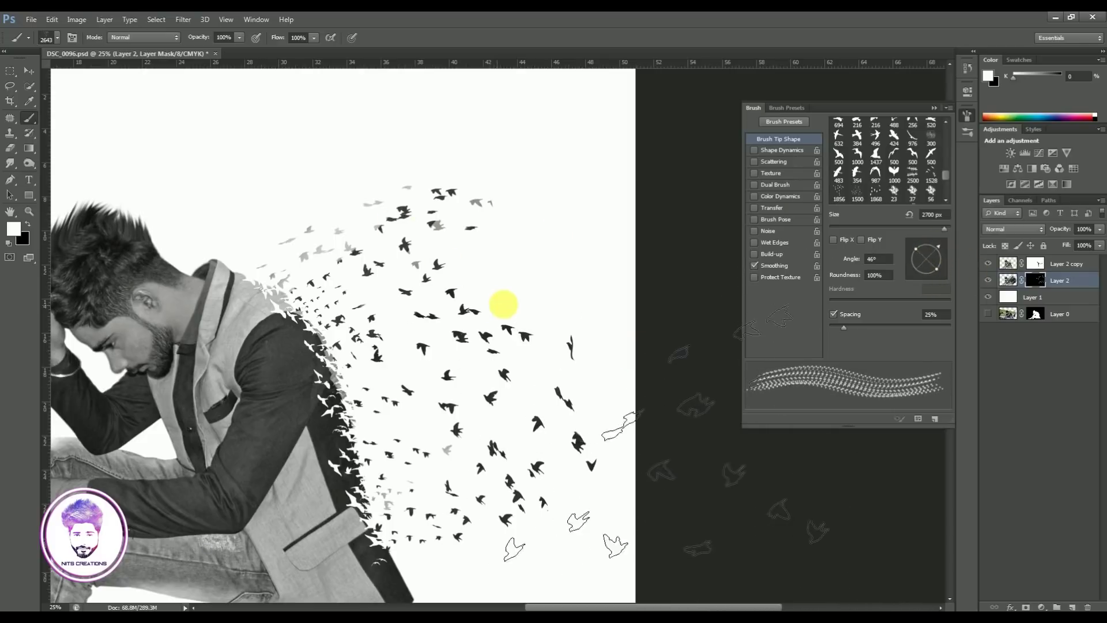
pyautogui.click(507, 304)
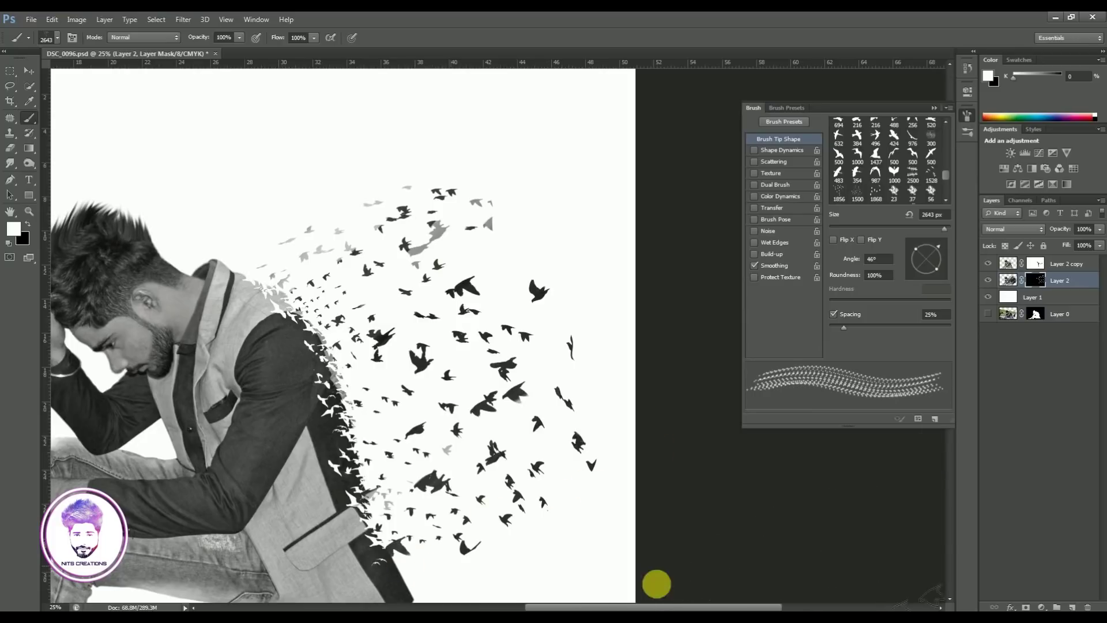
pyautogui.hotkey('ctrl', '-')
pyautogui.hotkey('ctrl', '-')
pyautogui.hotkey('ctrl', '-')
pyautogui.hotkey('ctrl', '+')
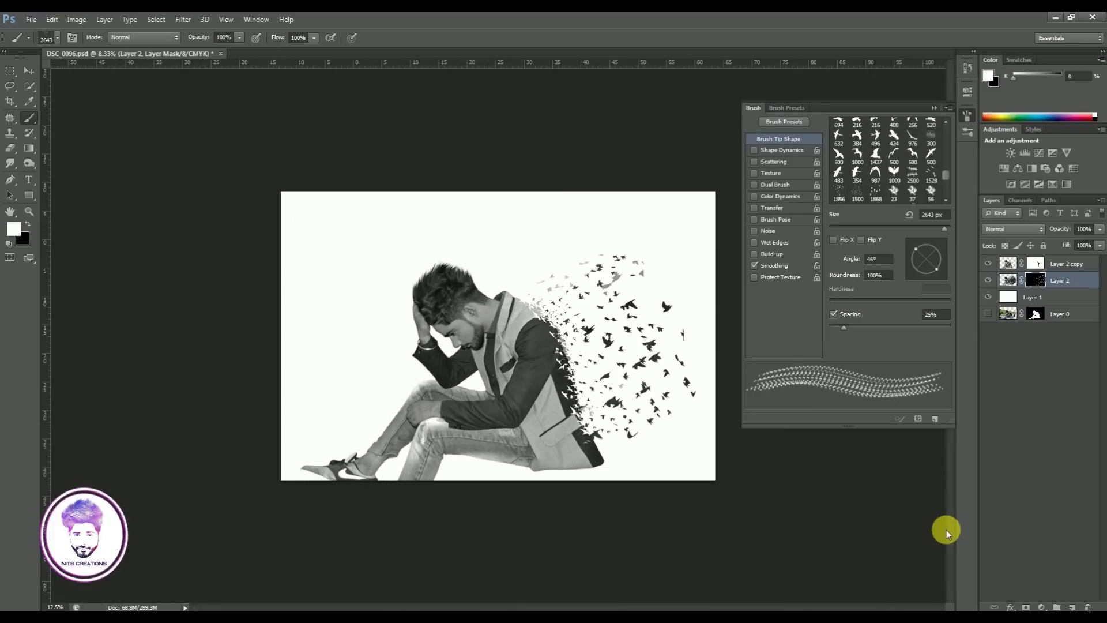
pyautogui.hotkey('ctrl', '+')
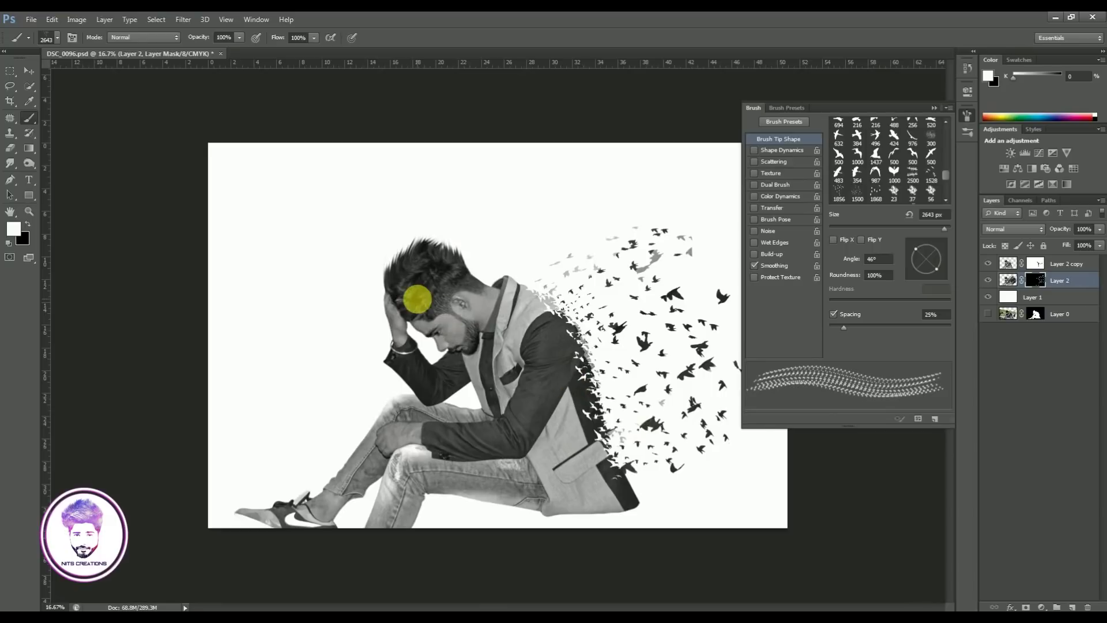
pyautogui.hotkey('ctrl', '+')
# - Stamp bird cutouts along the jacket edge in the upper layer's mask, adjusting brush size and angle
pyautogui.click(1036, 263)
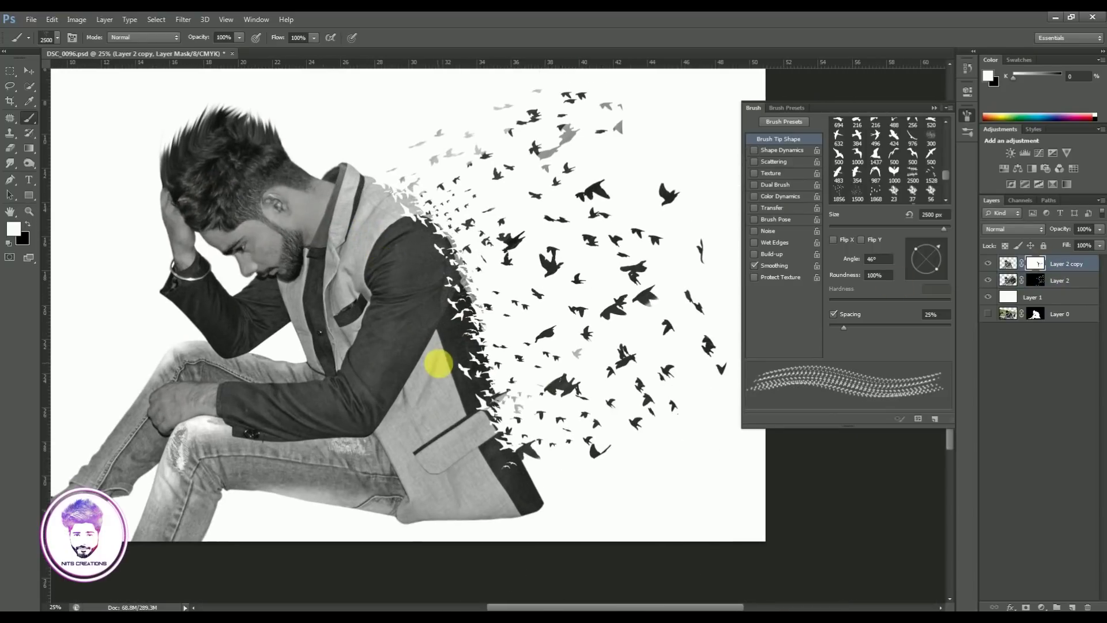
pyautogui.press('x')
pyautogui.press('[')
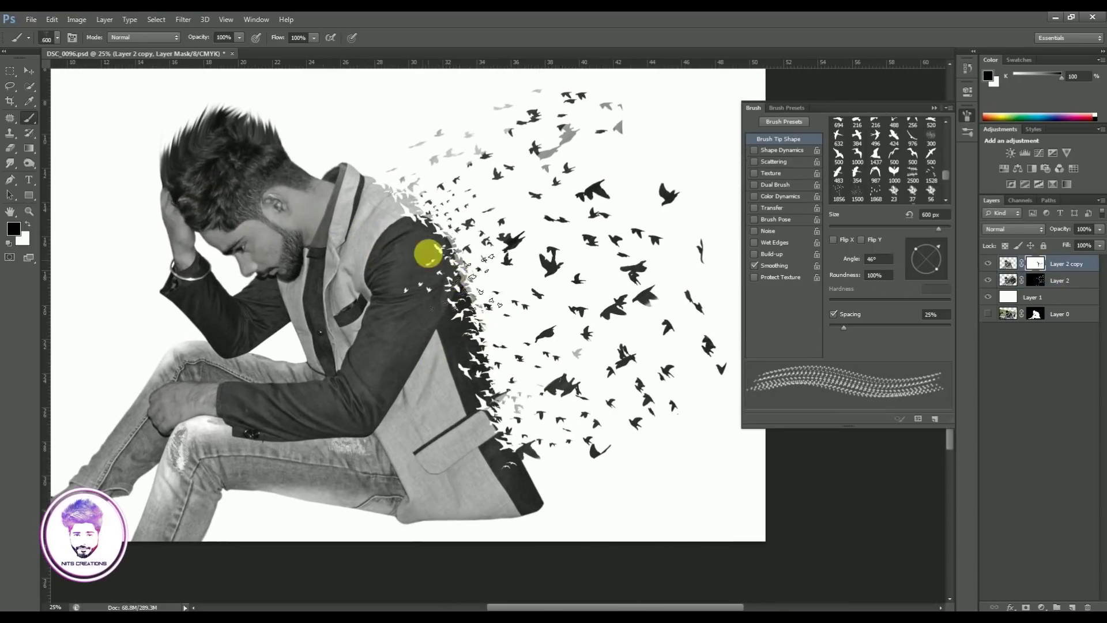
pyautogui.click(404, 268)
pyautogui.moveTo(494, 437); pyautogui.dragTo(468, 411)
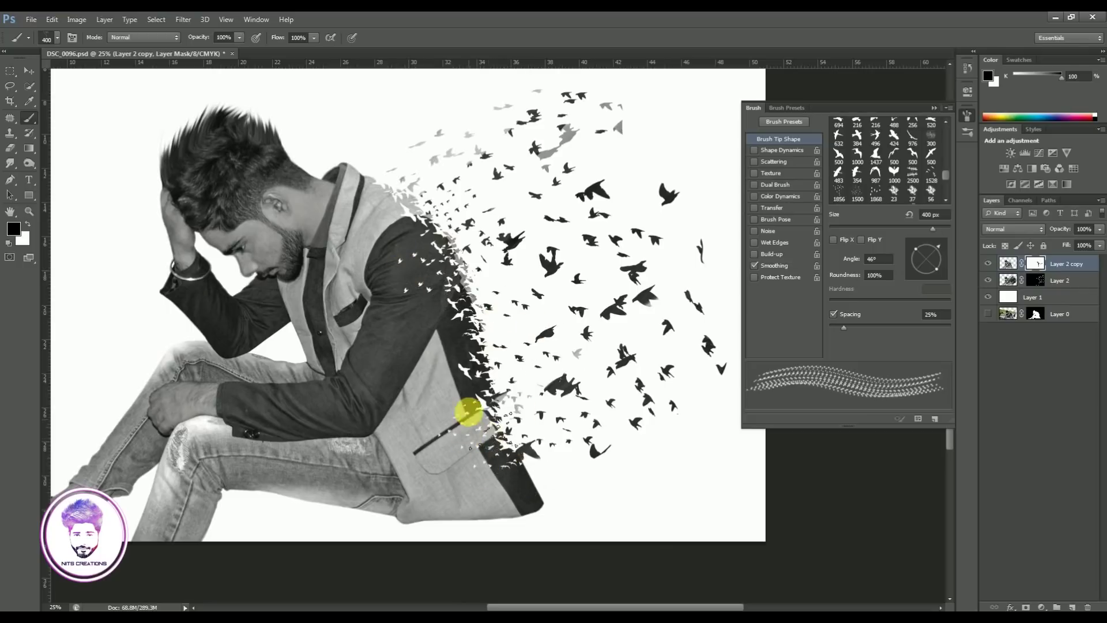
pyautogui.moveTo(938, 247); pyautogui.dragTo(944, 261)
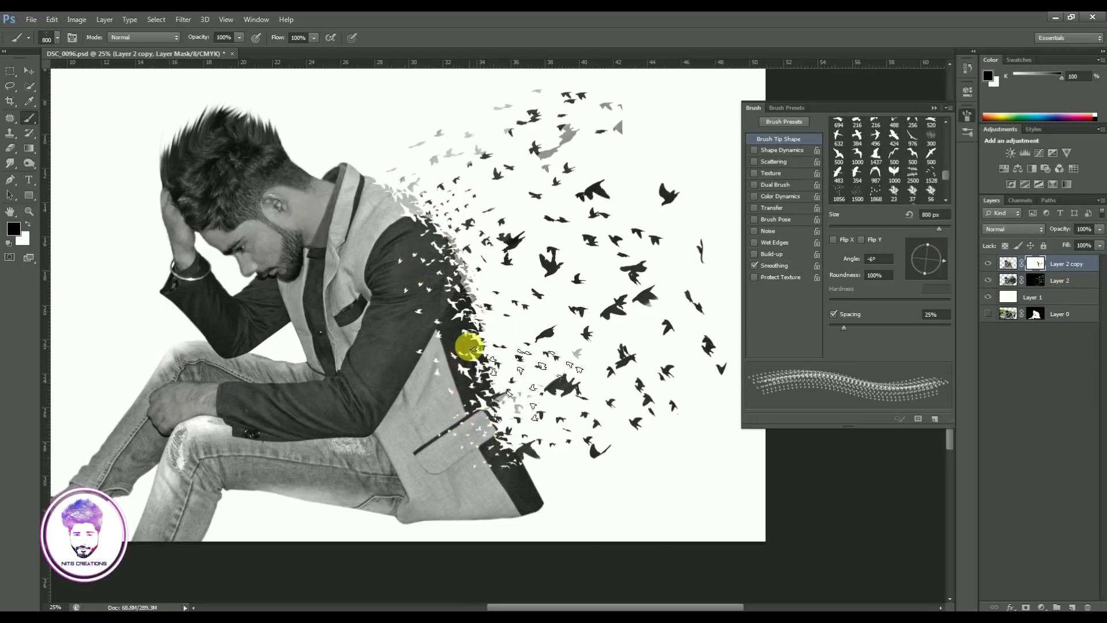
pyautogui.moveTo(467, 346); pyautogui.dragTo(444, 245)
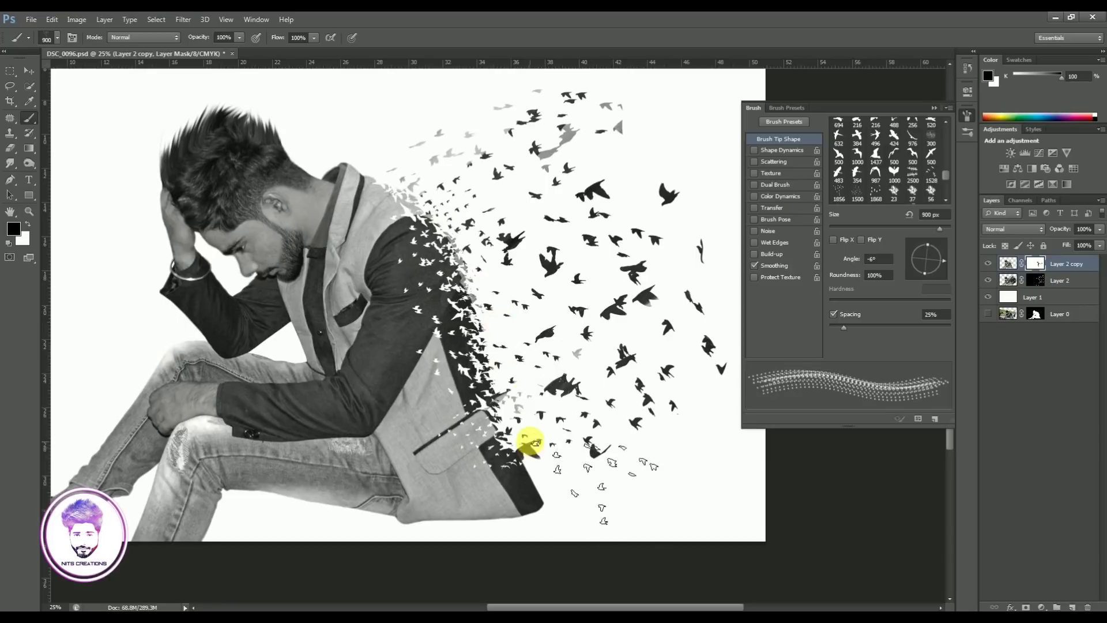
pyautogui.press(']')
pyautogui.press('[')
pyautogui.press('[')
pyautogui.press('[')
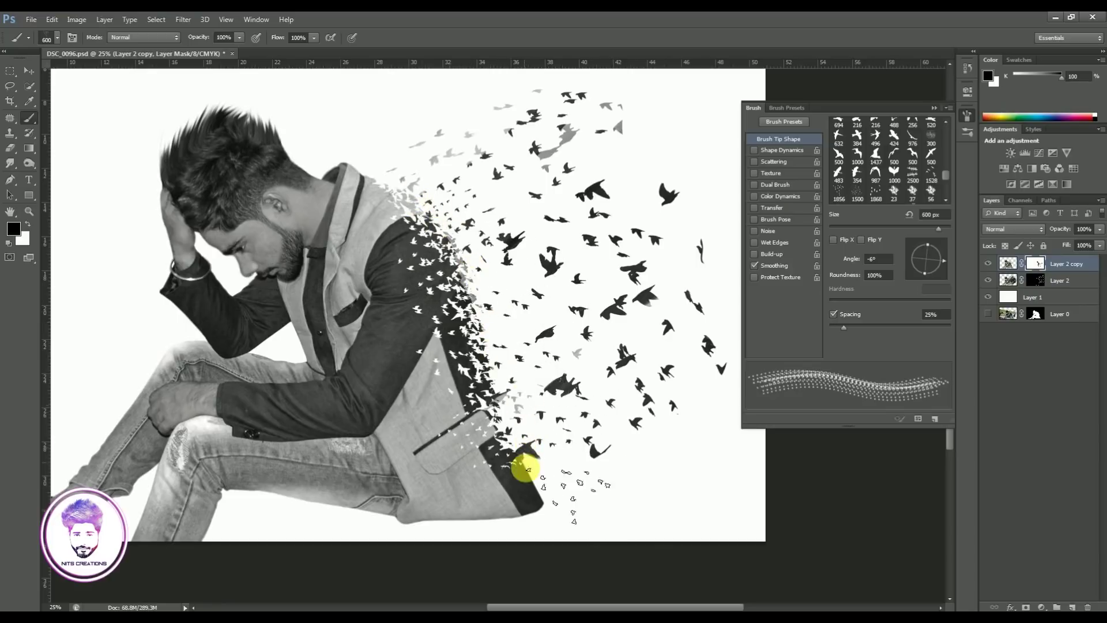
pyautogui.moveTo(944, 260); pyautogui.dragTo(945, 252)
pyautogui.press(']')
pyautogui.press(']')
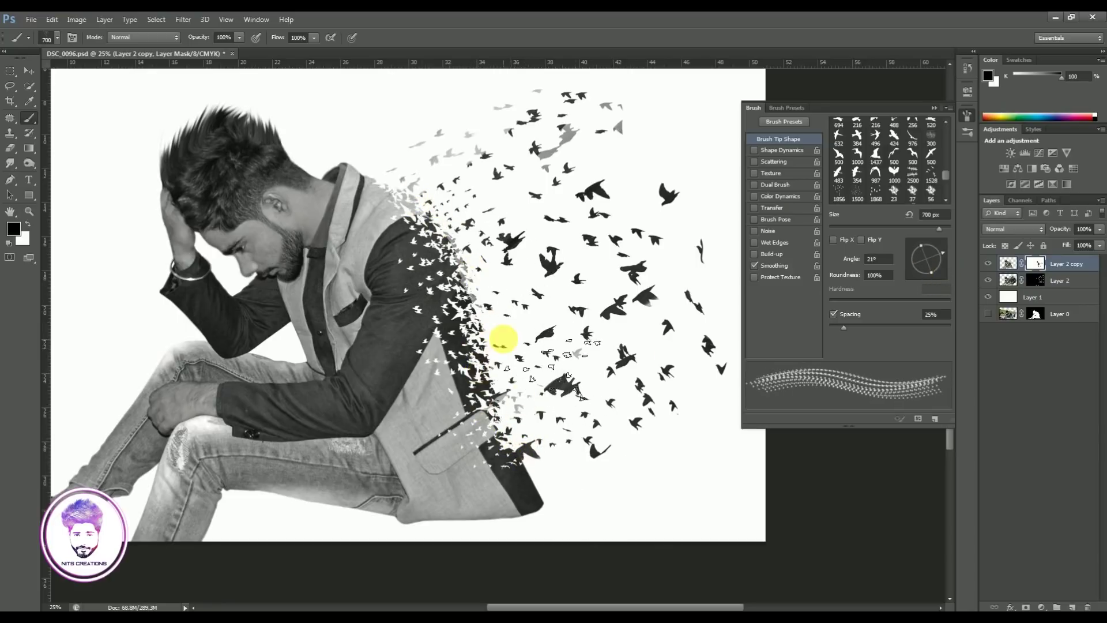
# - Paint more white birds into Layer 2's mask toward the lower right with an enlarged brush
pyautogui.click(1035, 280)
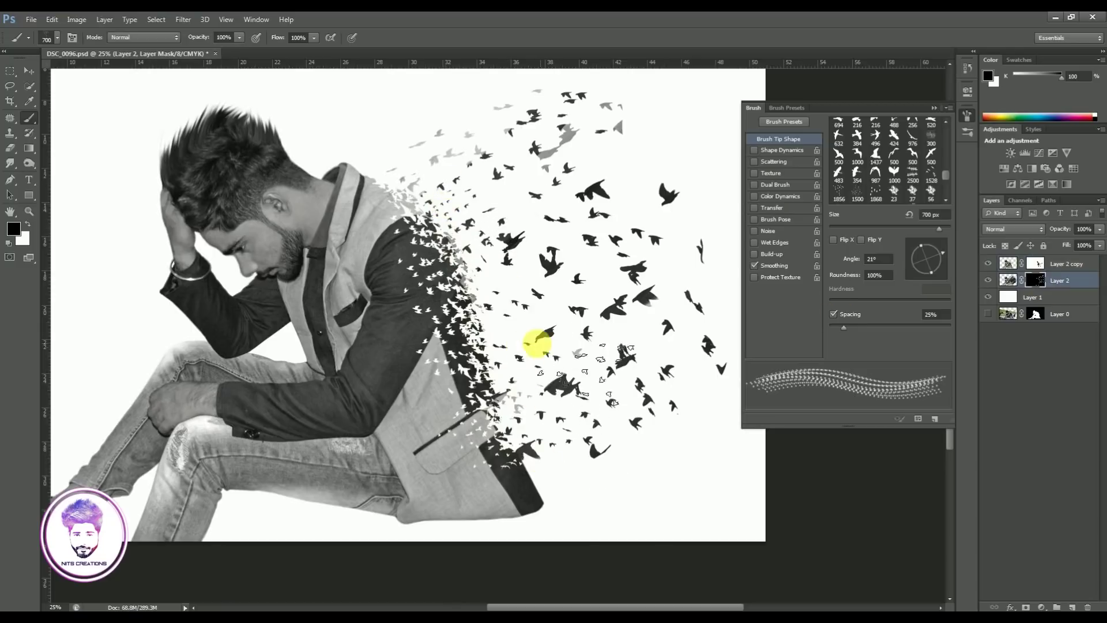
pyautogui.press(']')
pyautogui.press('x')
pyautogui.moveTo(559, 396); pyautogui.dragTo(556, 433)
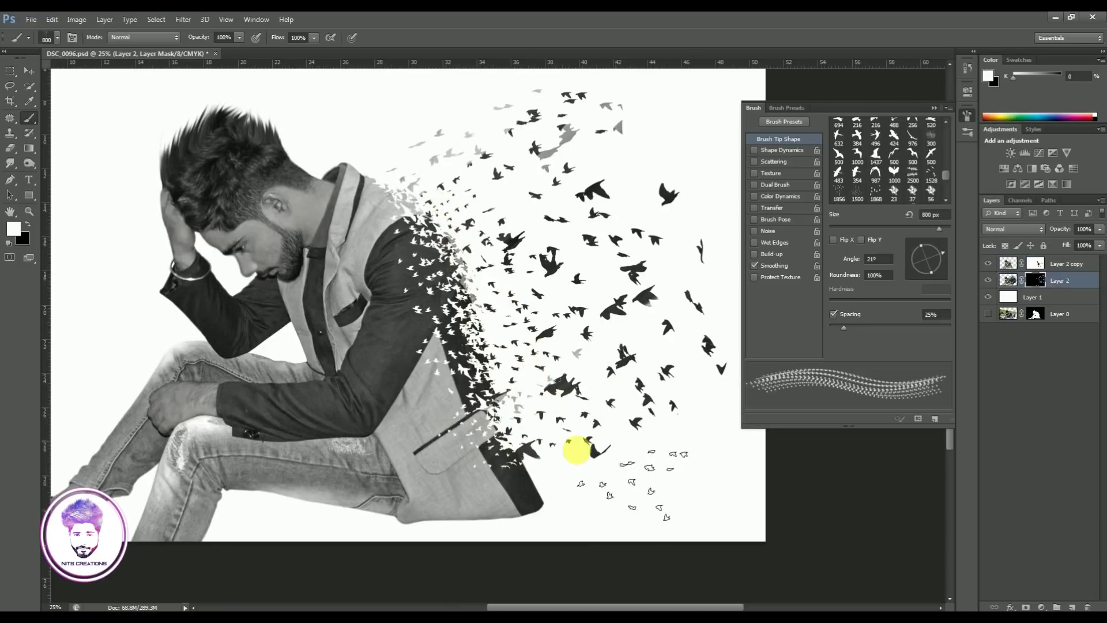
pyautogui.press(']')
pyautogui.press(']')
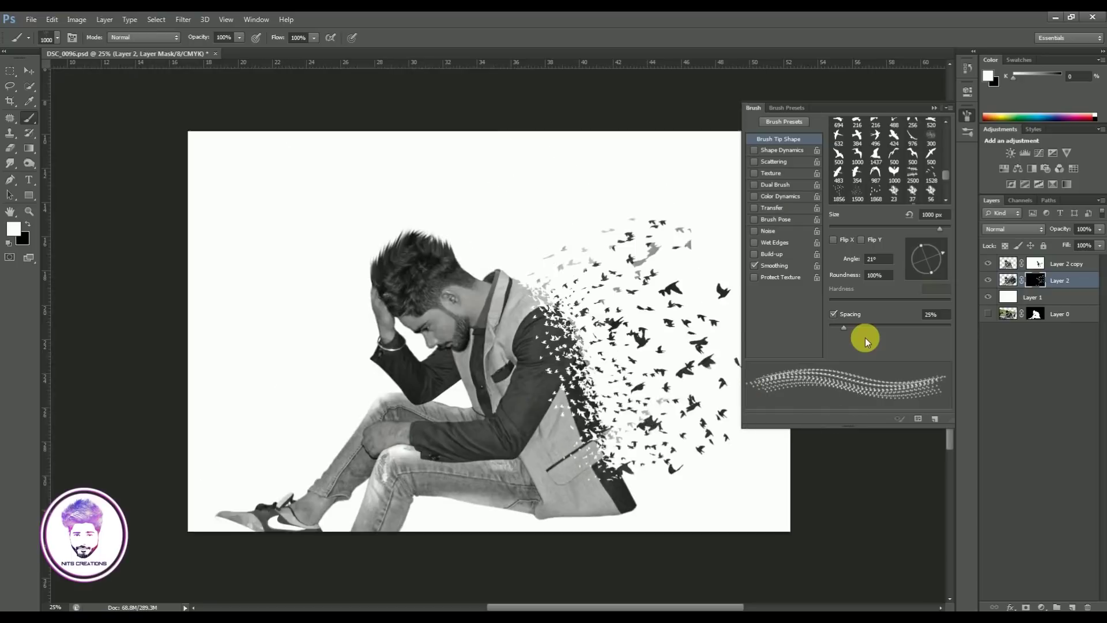
pyautogui.hotkey('ctrl', '-')
pyautogui.hotkey('ctrl', '-')
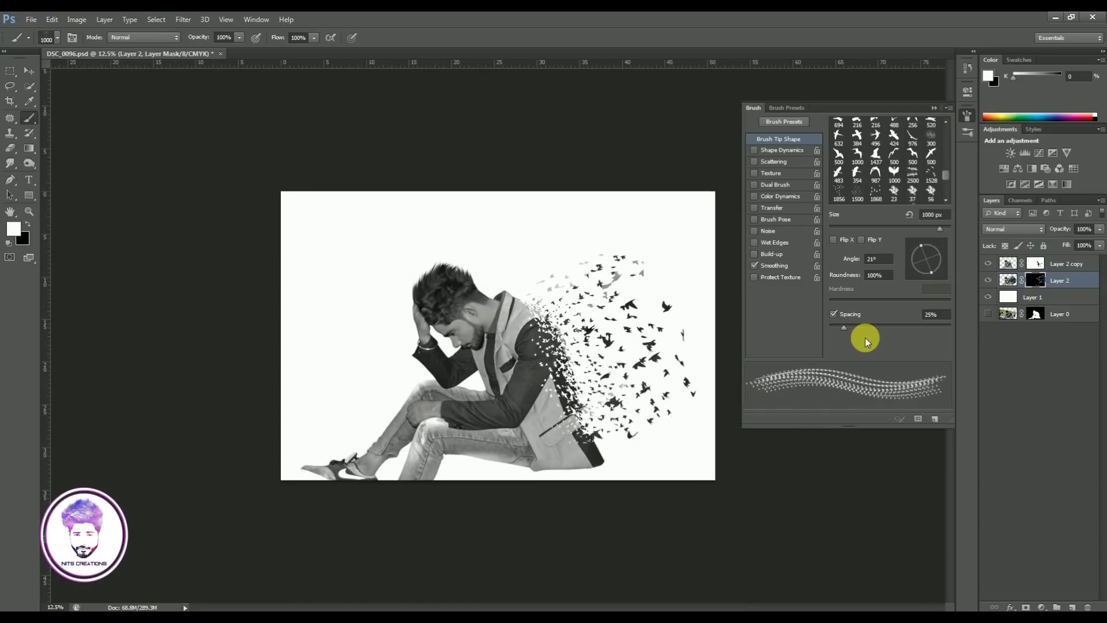
pyautogui.hotkey('ctrl', '+')
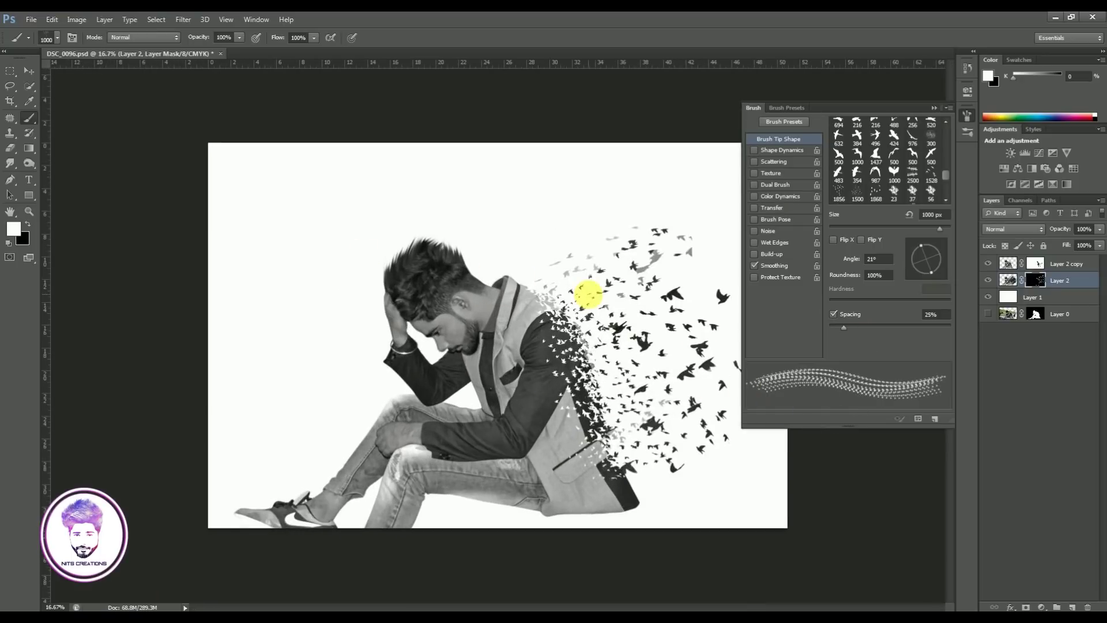
pyautogui.press('F5')
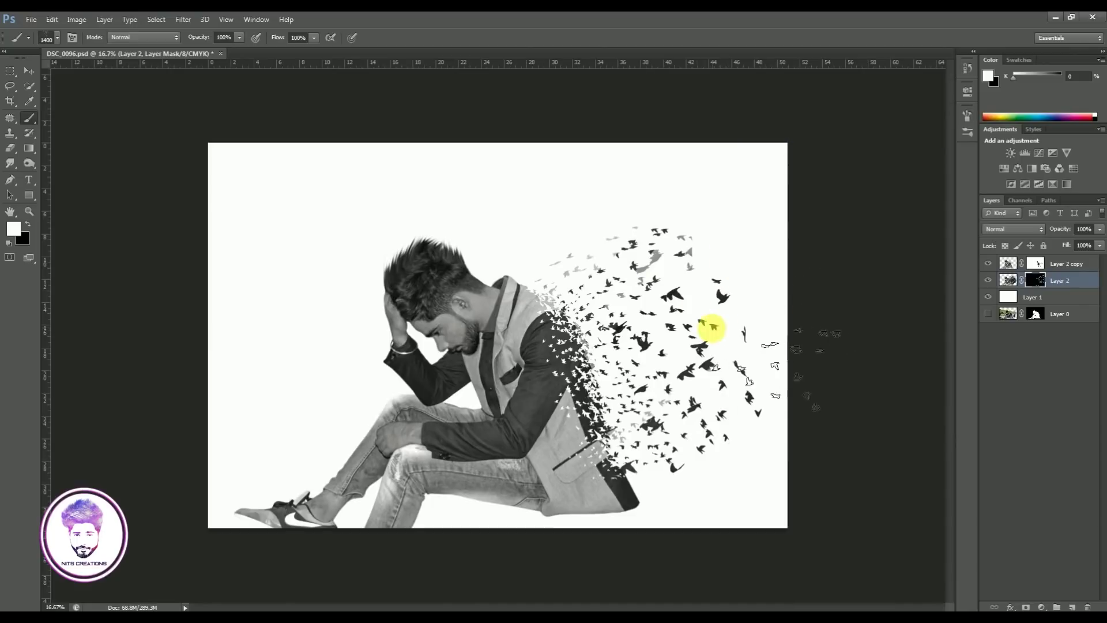
pyautogui.press(']')
pyautogui.press(']')
pyautogui.press(']')
pyautogui.hotkey('ctrl', '-')
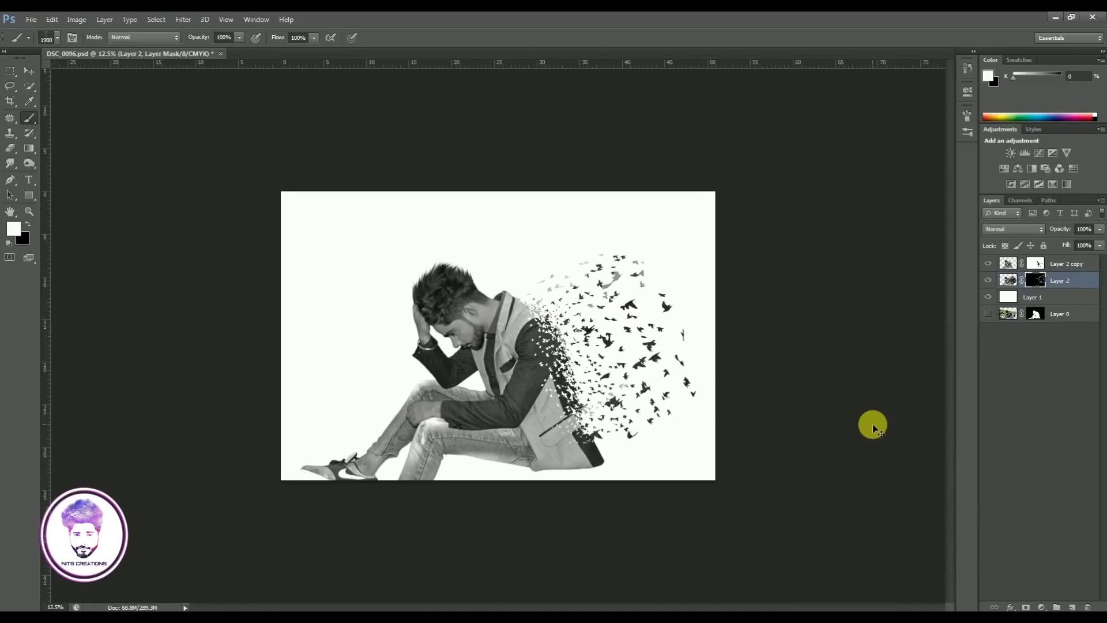
pyautogui.hotkey('ctrl', '+')
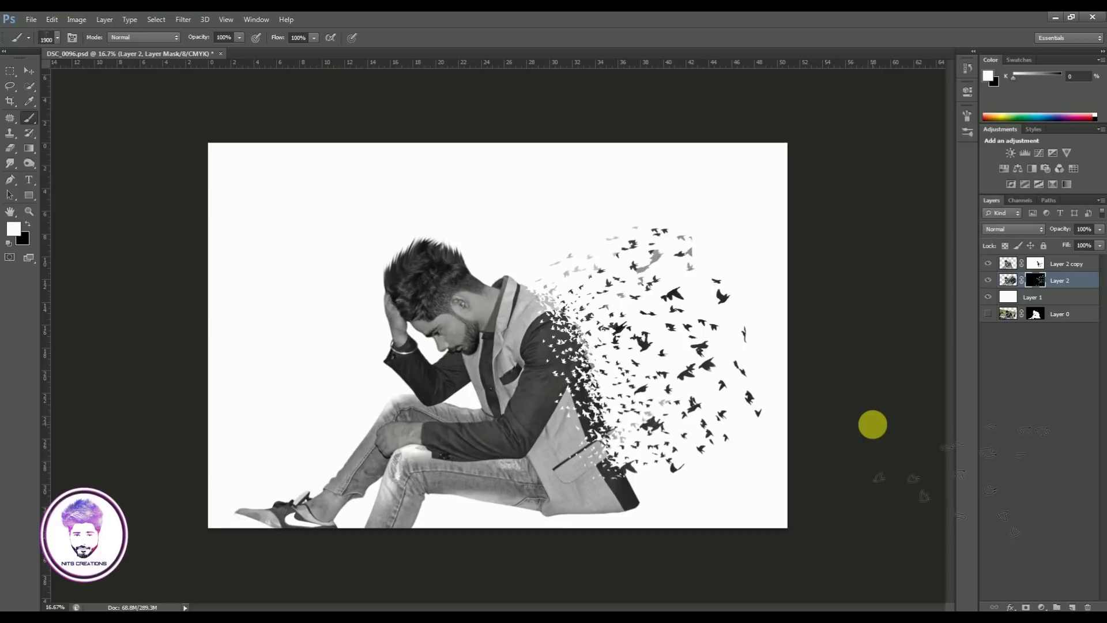
# - On a new layer, stamp large black birds at the top-right and along the right edge
pyautogui.click(1073, 606)
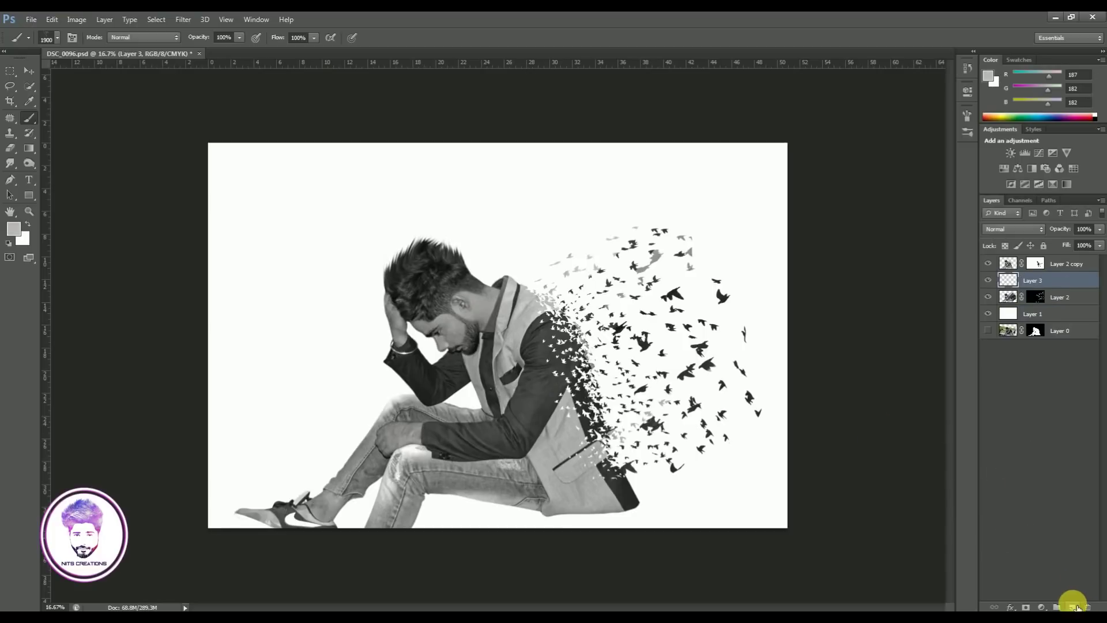
pyautogui.click(16, 234)
pyautogui.click(438, 521)
pyautogui.press('Return')
pyautogui.press(']')
pyautogui.press(']')
pyautogui.press(']')
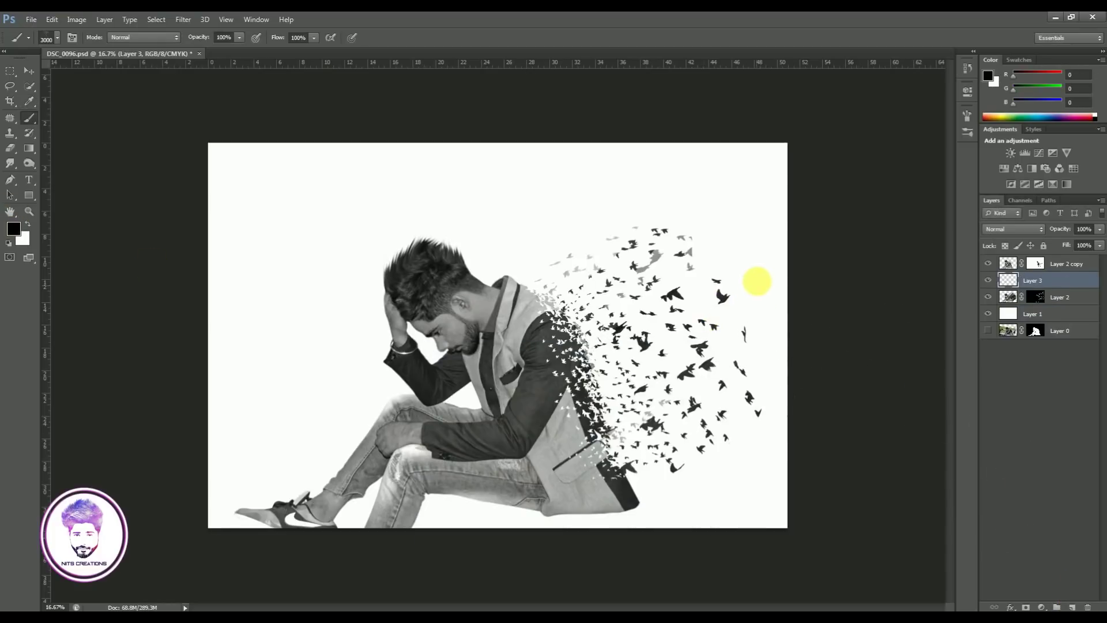
pyautogui.click(757, 282)
pyautogui.hotkey('ctrl', 'z')
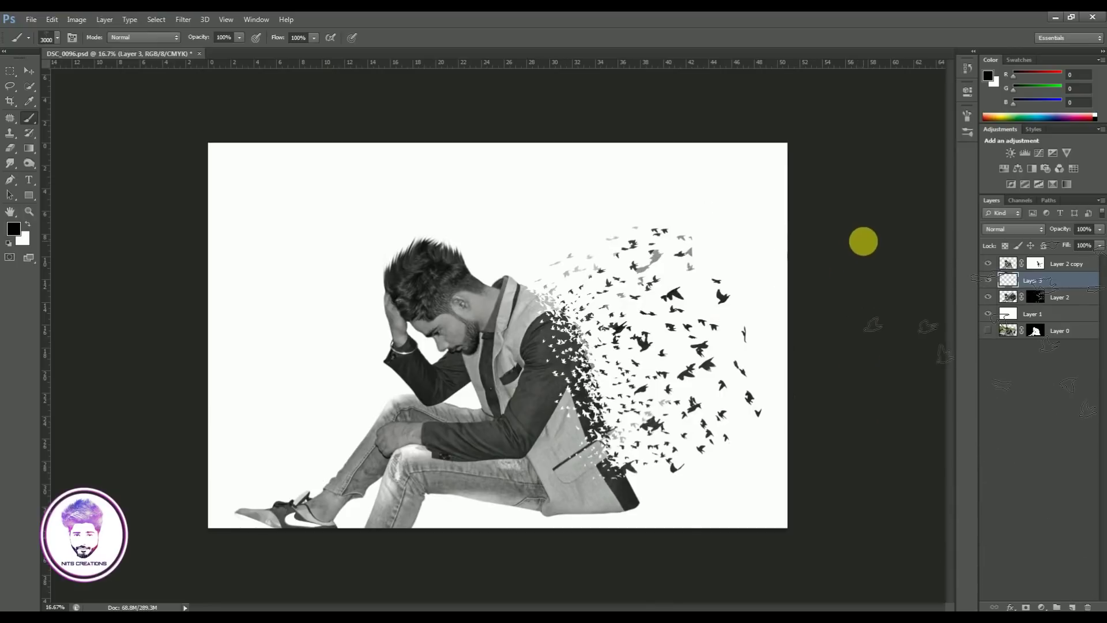
pyautogui.moveTo(823, 418); pyautogui.dragTo(748, 401)
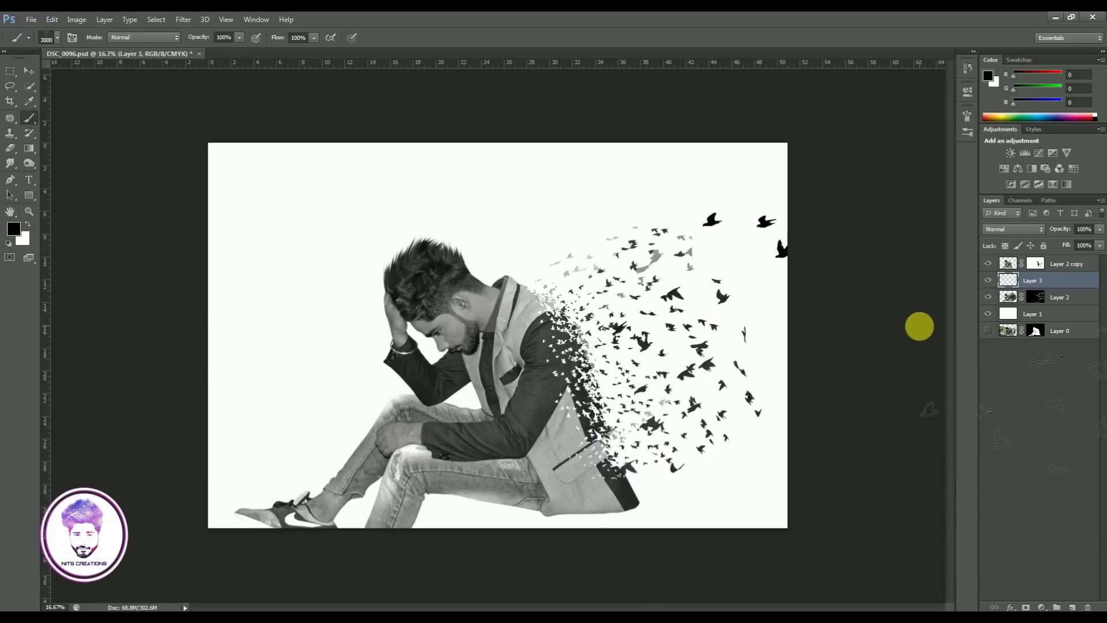
pyautogui.click(897, 348)
pyautogui.press('[')
pyautogui.press('[')
pyautogui.press('[')
pyautogui.moveTo(744, 468); pyautogui.dragTo(726, 419)
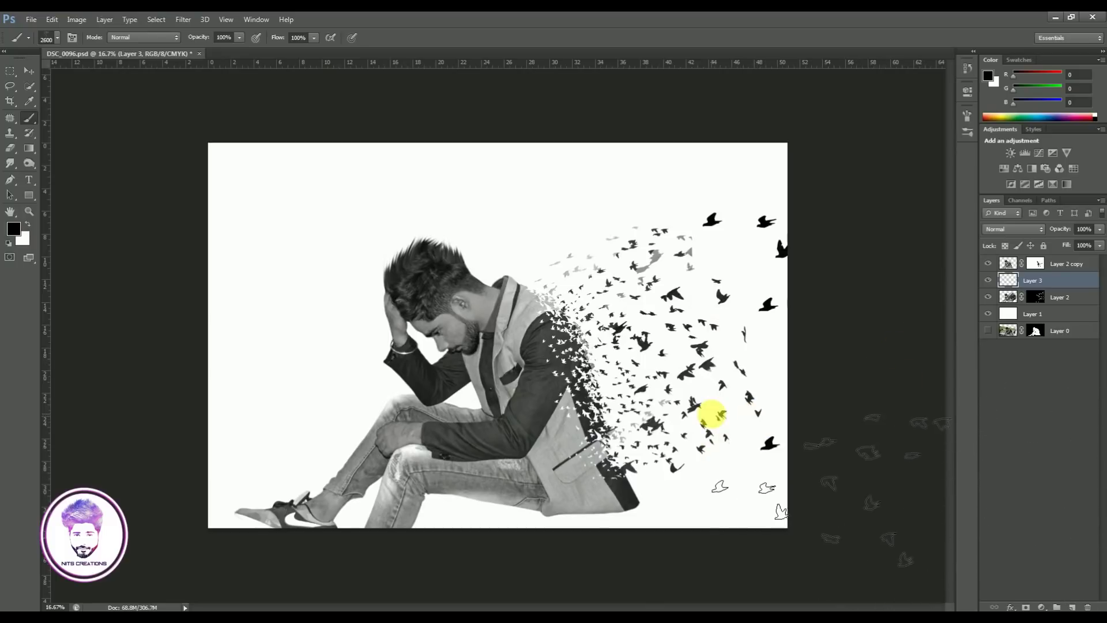
# - Switch to the 500 px bird brush and stamp a small and a large bird near the top-right
pyautogui.click(49, 38)
pyautogui.click(78, 144)
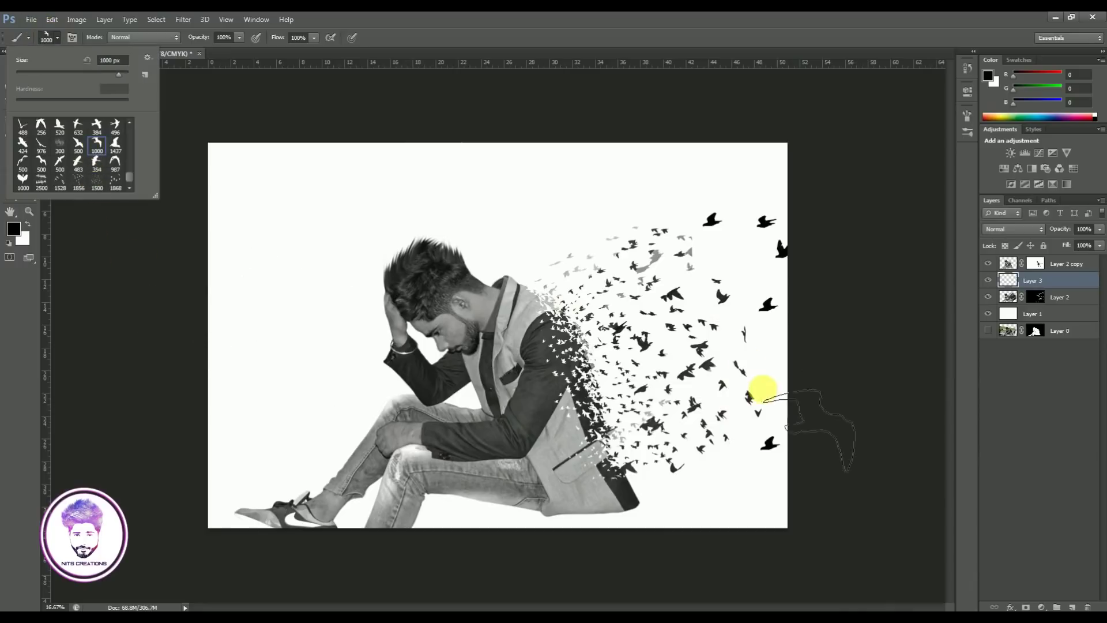
pyautogui.click(771, 390)
pyautogui.click(739, 274)
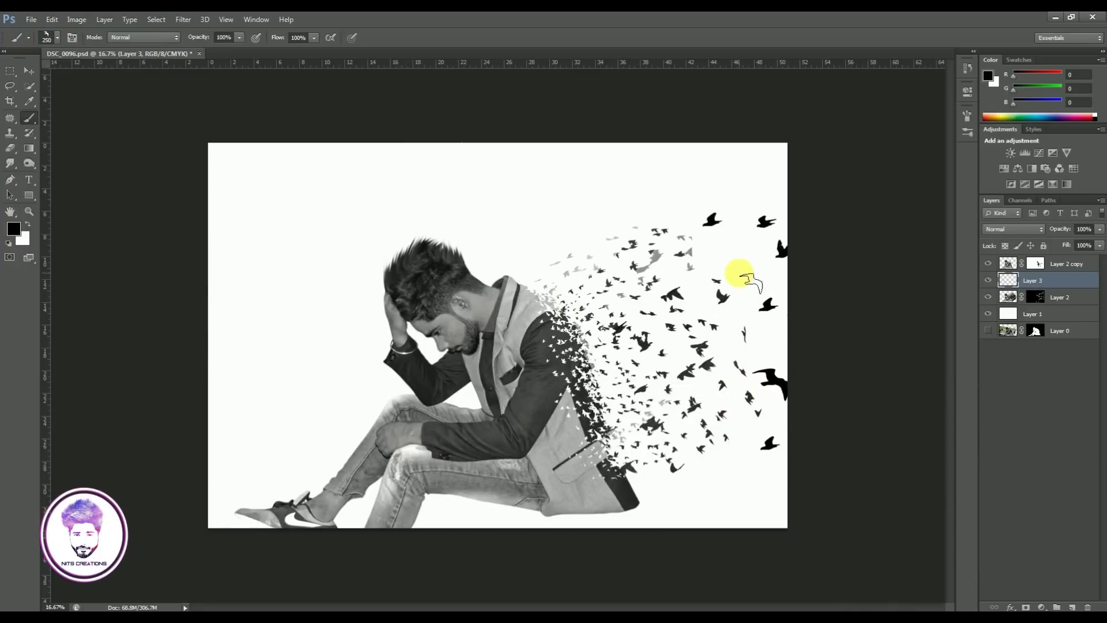
pyautogui.click(736, 208)
pyautogui.press('[')
pyautogui.press('[')
pyautogui.press('[')
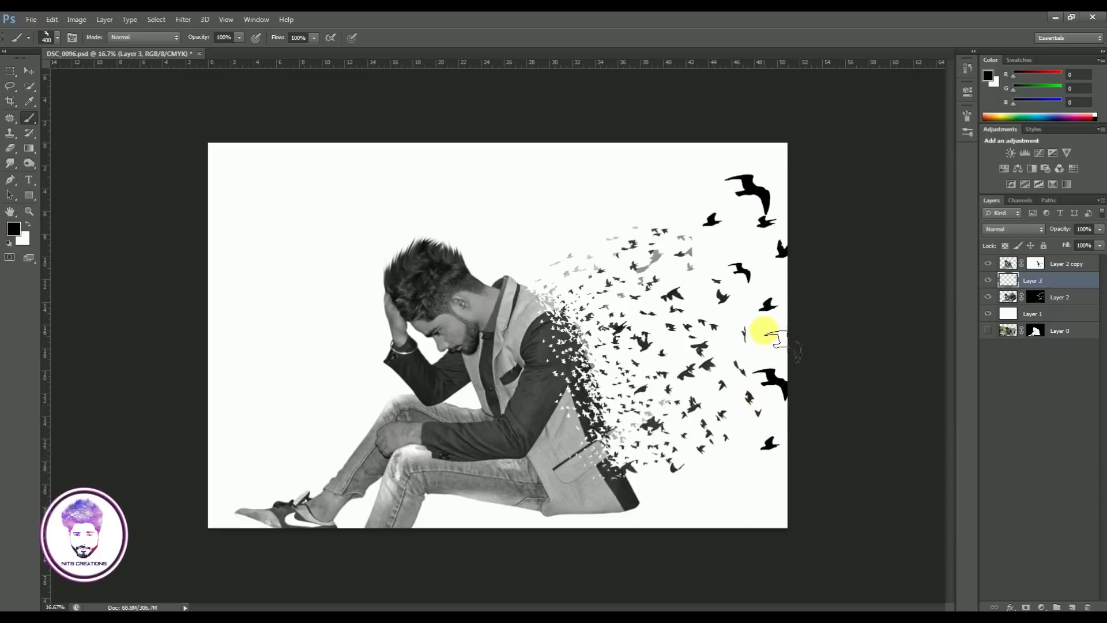
pyautogui.hotkey('ctrl', '-')
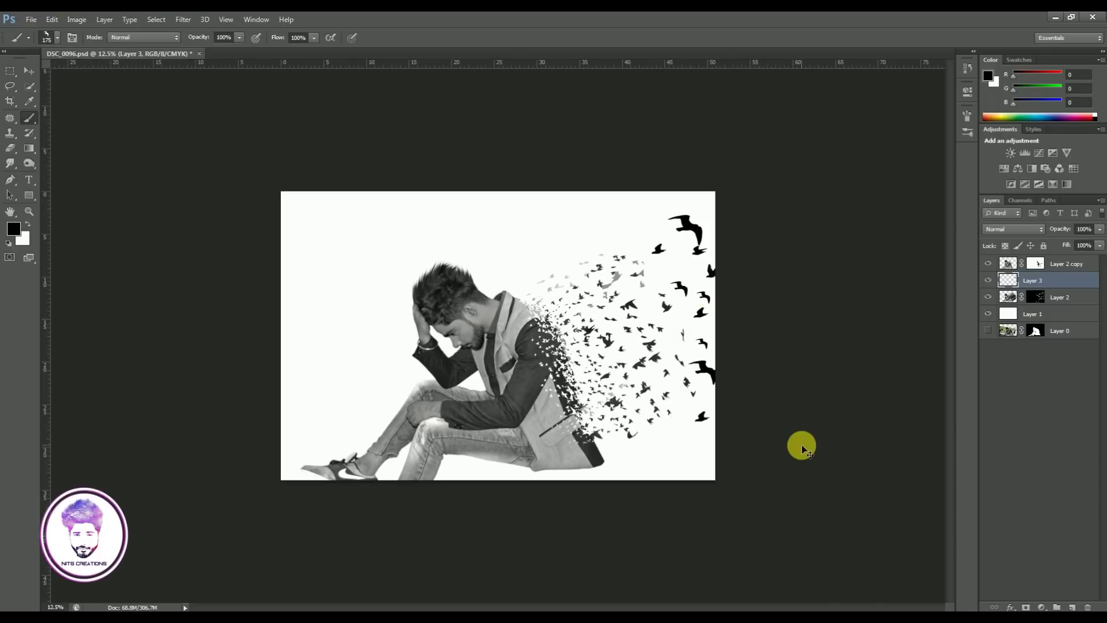
pyautogui.hotkey('ctrl', '+')
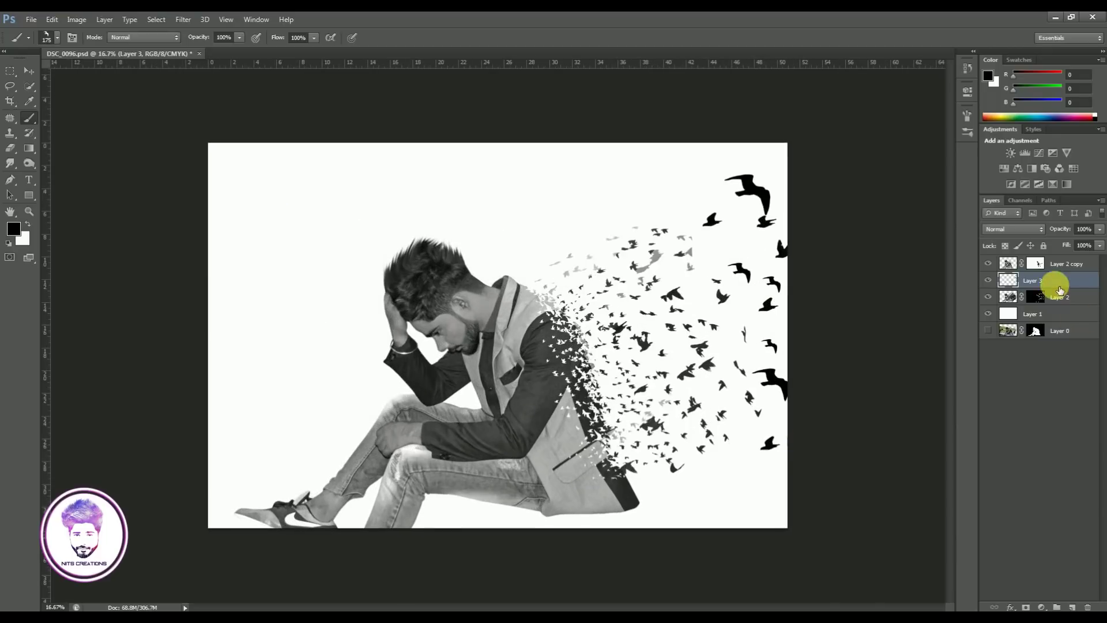
# - In Layer 2 copy's mask, stamp a bird into the jacket arm and break up the lower jacket edge
pyautogui.click(1036, 263)
pyautogui.press('x')
pyautogui.click(555, 380)
pyautogui.press('x')
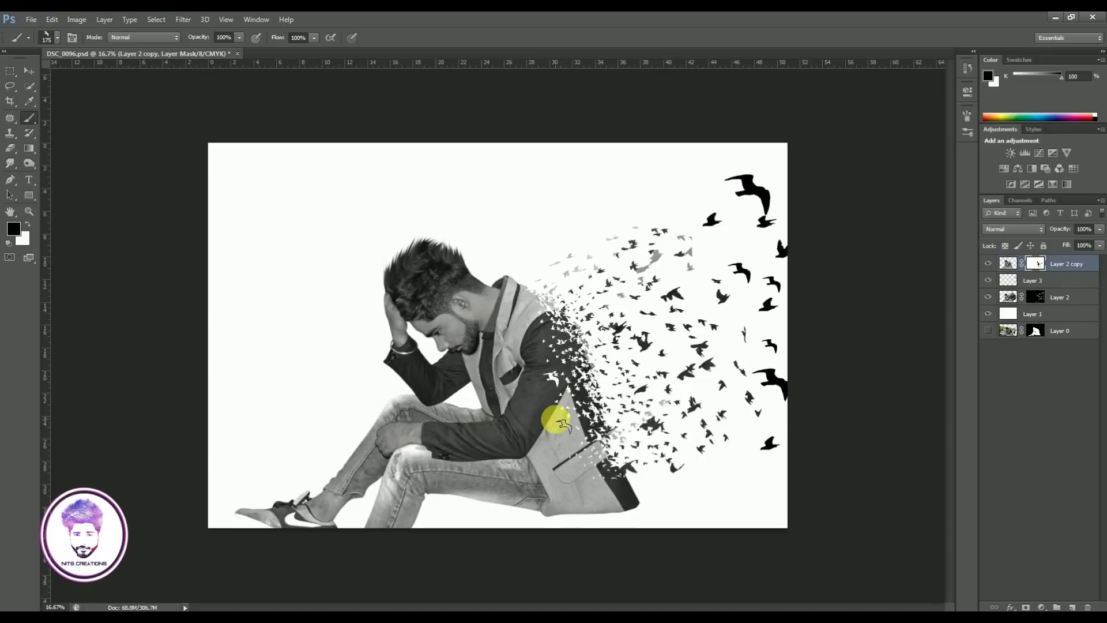
pyautogui.press(']')
pyautogui.press(']')
pyautogui.press(']')
pyautogui.press('[')
pyautogui.press('[')
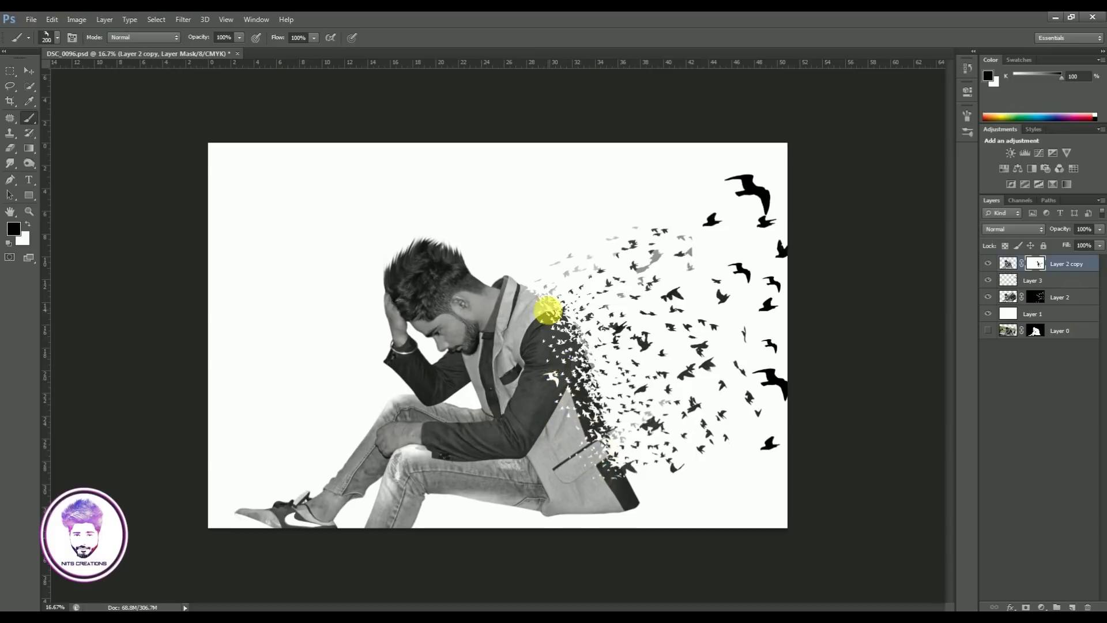
pyautogui.press(']')
pyautogui.press(']')
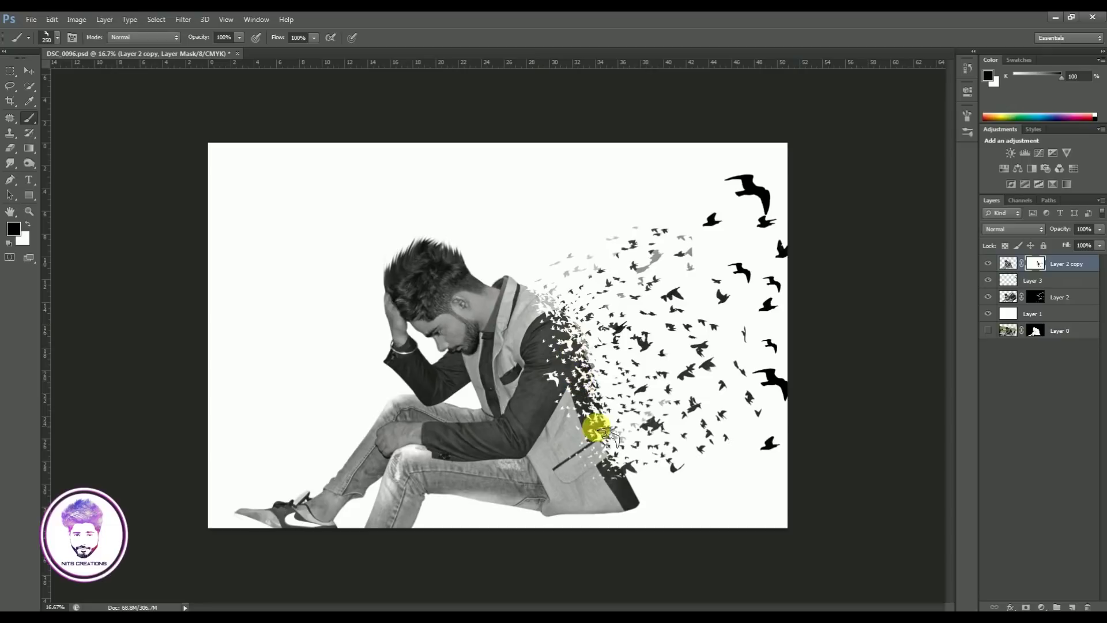
pyautogui.moveTo(594, 425); pyautogui.dragTo(608, 447)
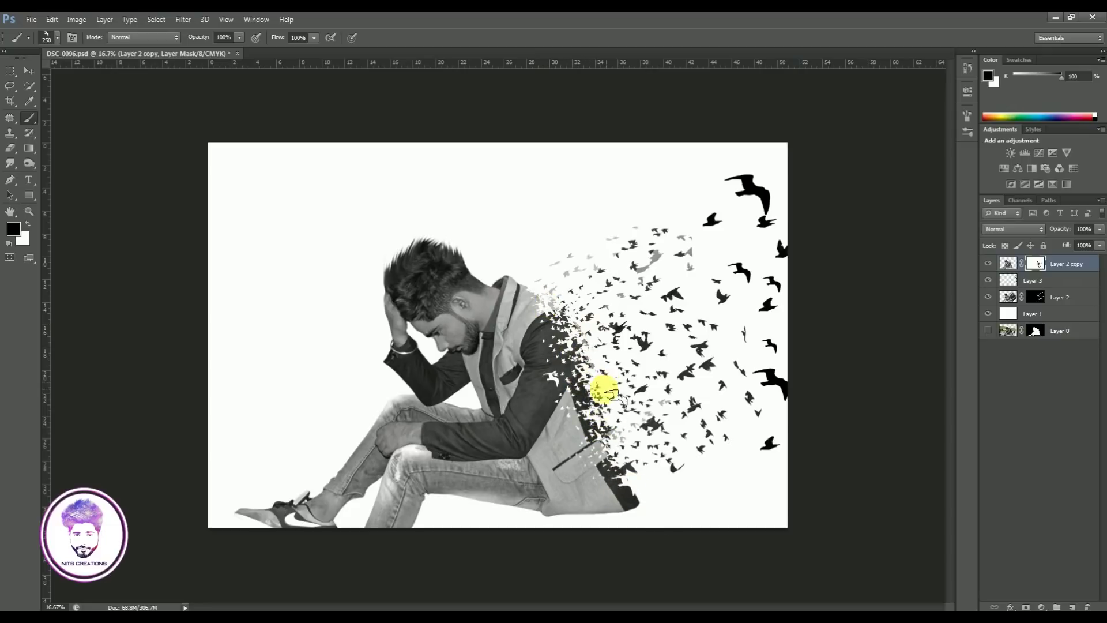
pyautogui.moveTo(651, 477); pyautogui.dragTo(635, 497)
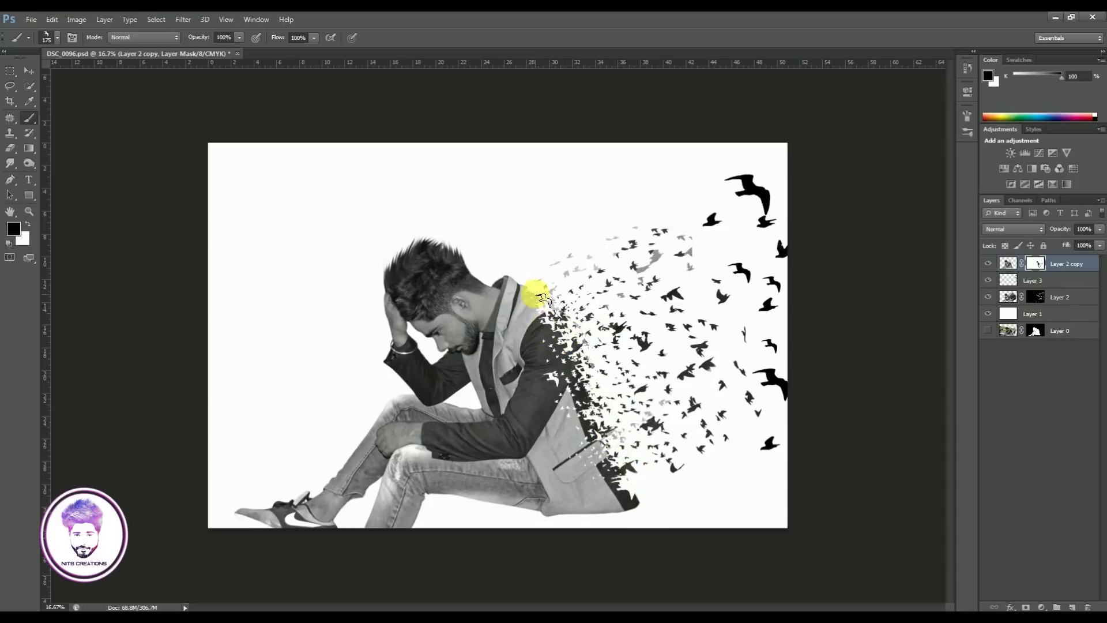
pyautogui.hotkey('ctrl', '-')
pyautogui.hotkey('ctrl', '-')
pyautogui.hotkey('ctrl', '+')
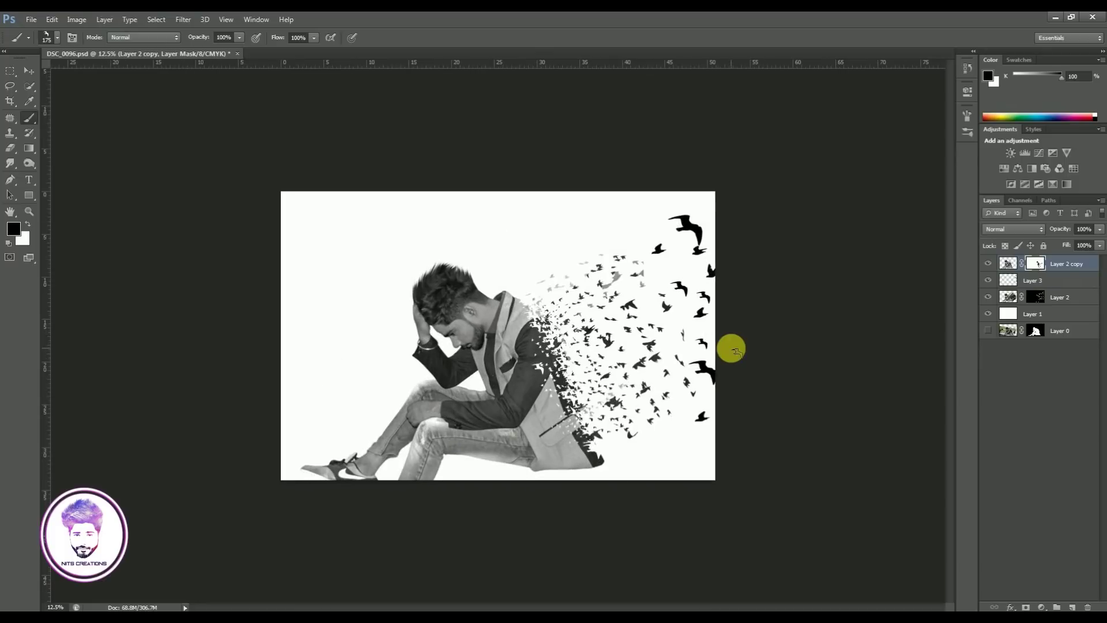
pyautogui.hotkey('ctrl', '+')
# - Darken the lower half of Layer 1 with a mid-grey gradient
pyautogui.click(28, 71)
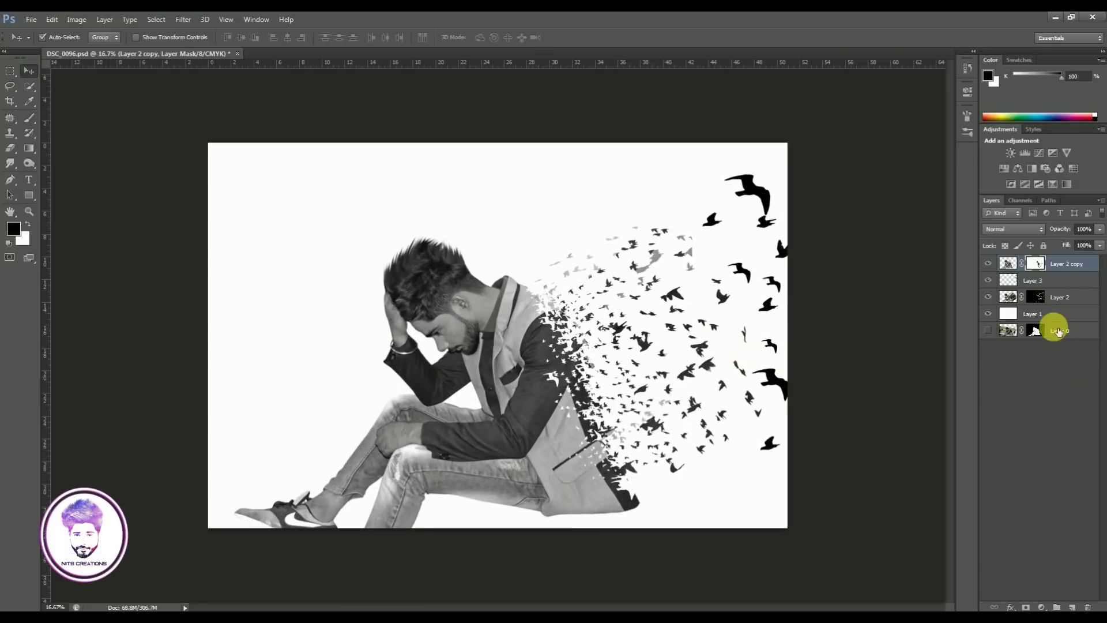
pyautogui.click(1040, 315)
pyautogui.click(28, 148)
pyautogui.click(14, 229)
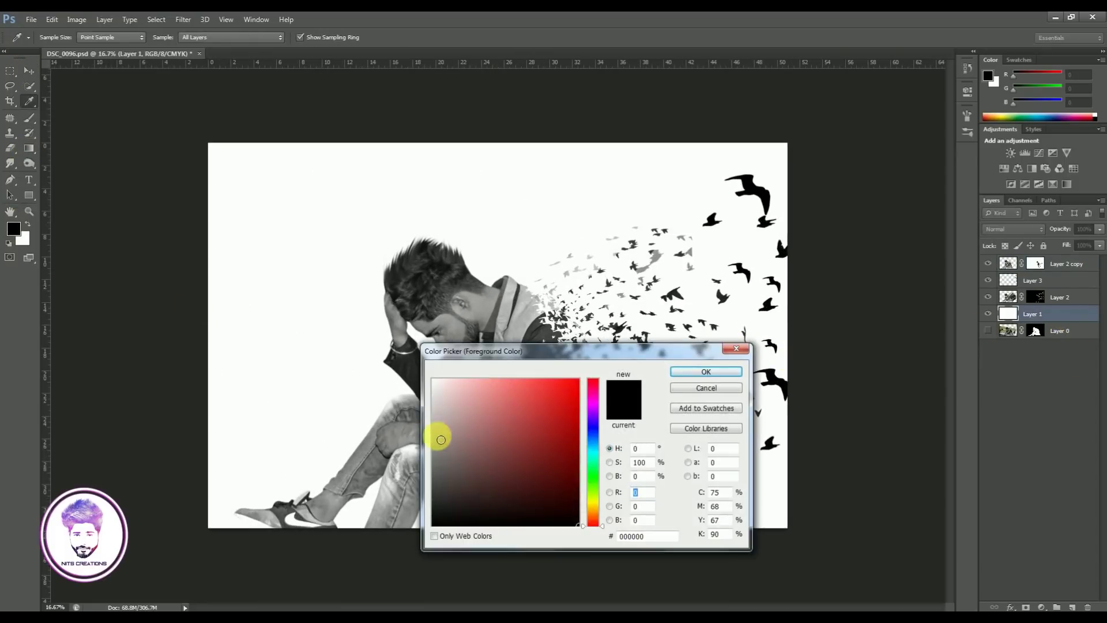
pyautogui.click(432, 435)
pyautogui.click(686, 376)
pyautogui.moveTo(515, 527); pyautogui.dragTo(532, 325)
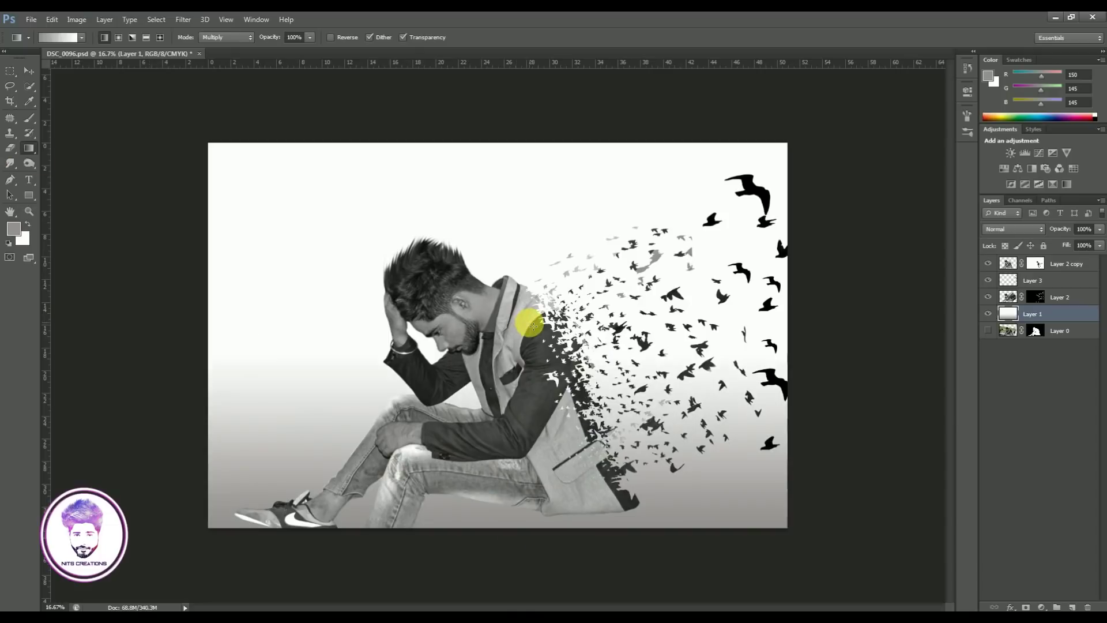
pyautogui.hotkey('ctrl', 'z')
pyautogui.moveTo(550, 529); pyautogui.dragTo(562, 464)
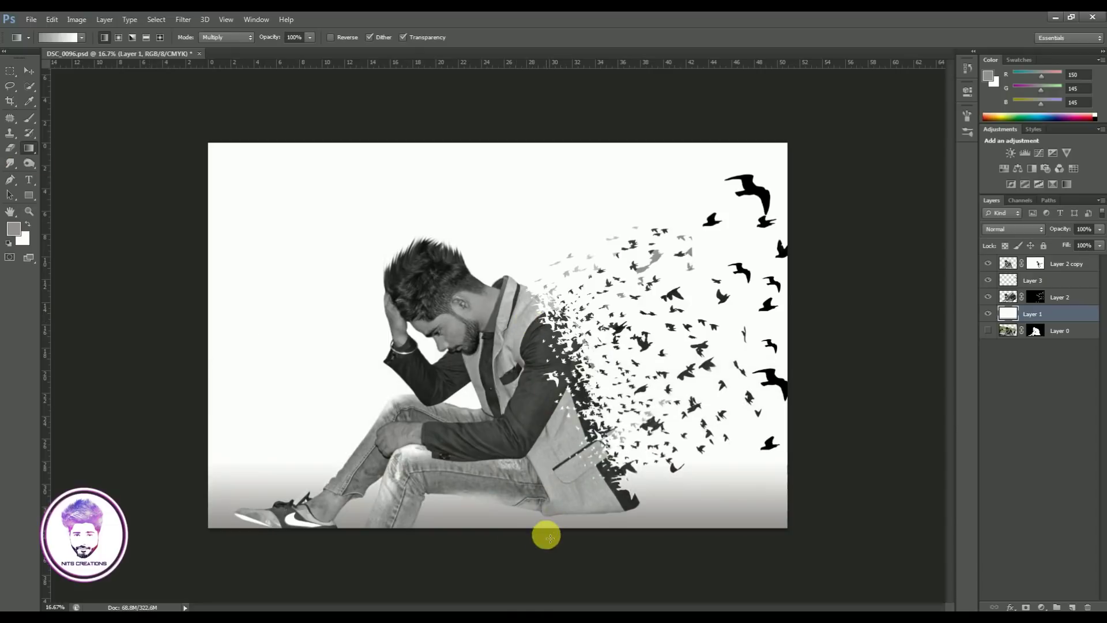
pyautogui.moveTo(564, 279); pyautogui.dragTo(556, 267)
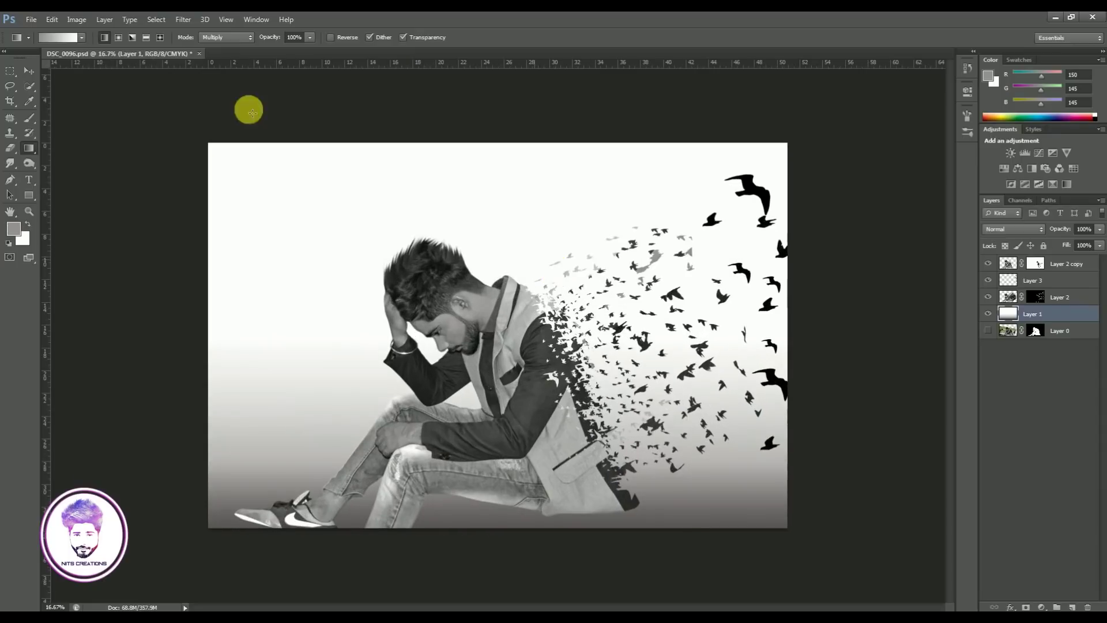
# - On a new layer, paint a black shadow under the lower jacket with a soft round brush
pyautogui.click(1072, 607)
pyautogui.click(29, 101)
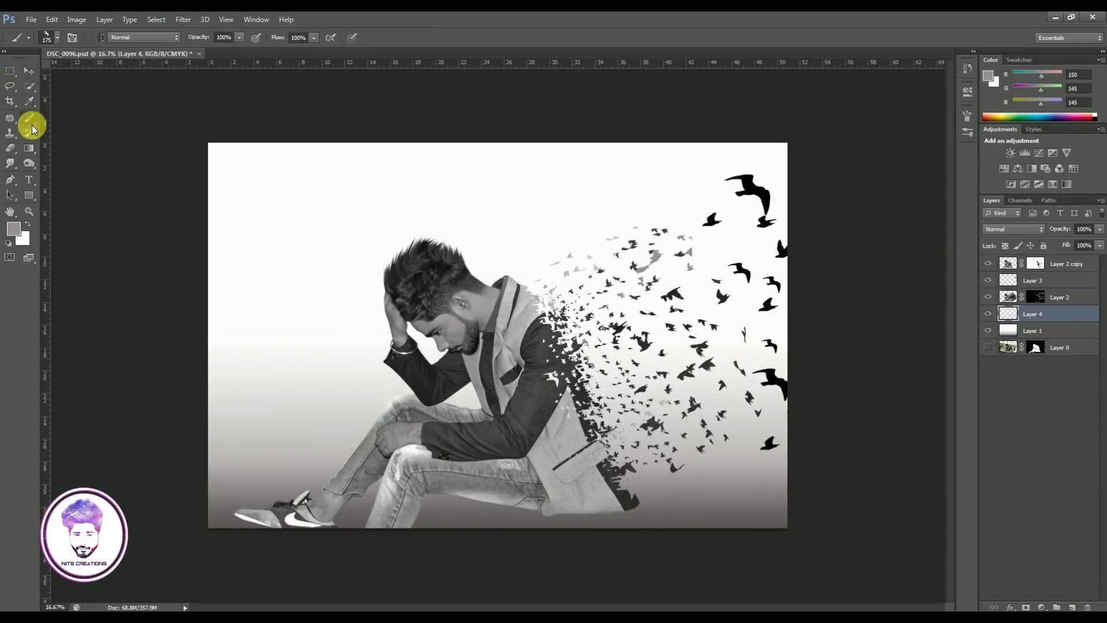
pyautogui.click(13, 229)
pyautogui.click(704, 371)
pyautogui.press('b')
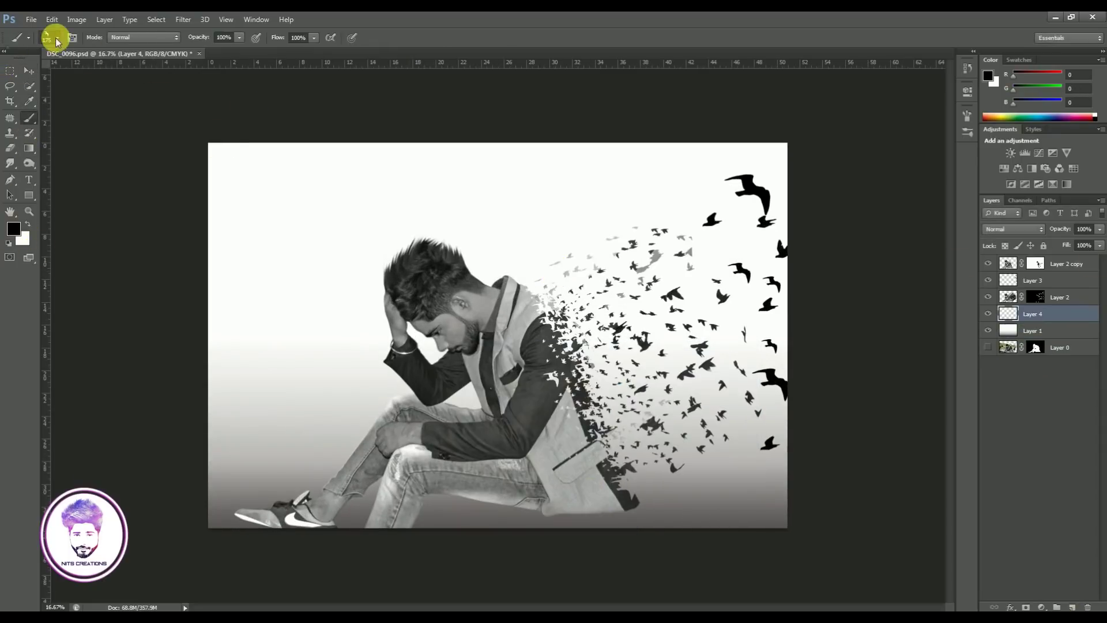
pyautogui.click(53, 37)
pyautogui.scroll(5, 119, 160)
pyautogui.click(24, 123)
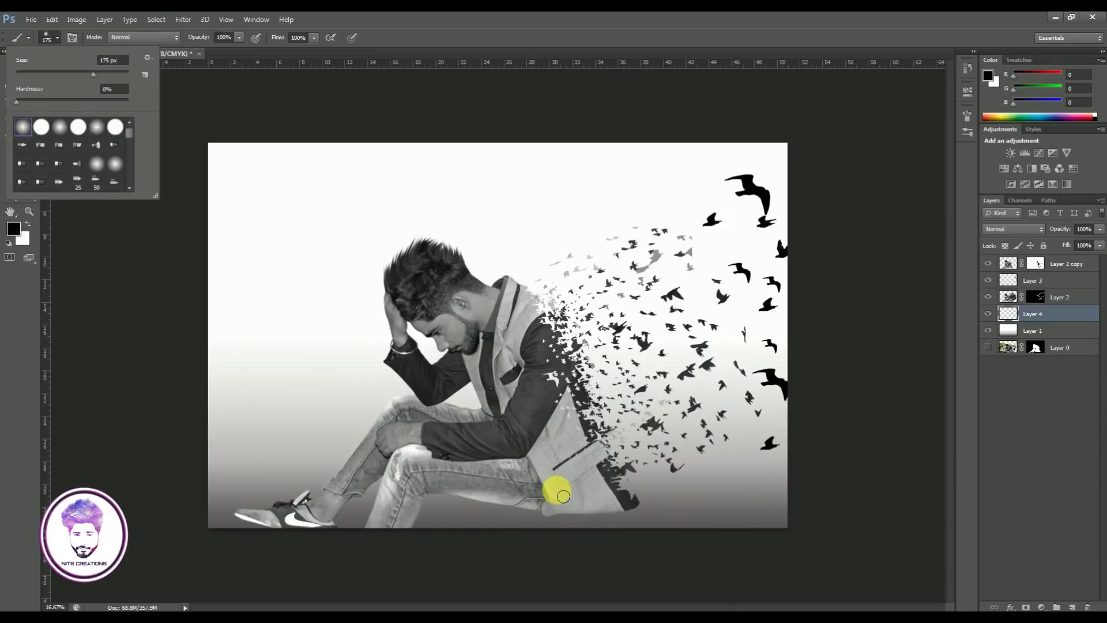
pyautogui.click(579, 507)
pyautogui.moveTo(616, 498); pyautogui.dragTo(594, 496)
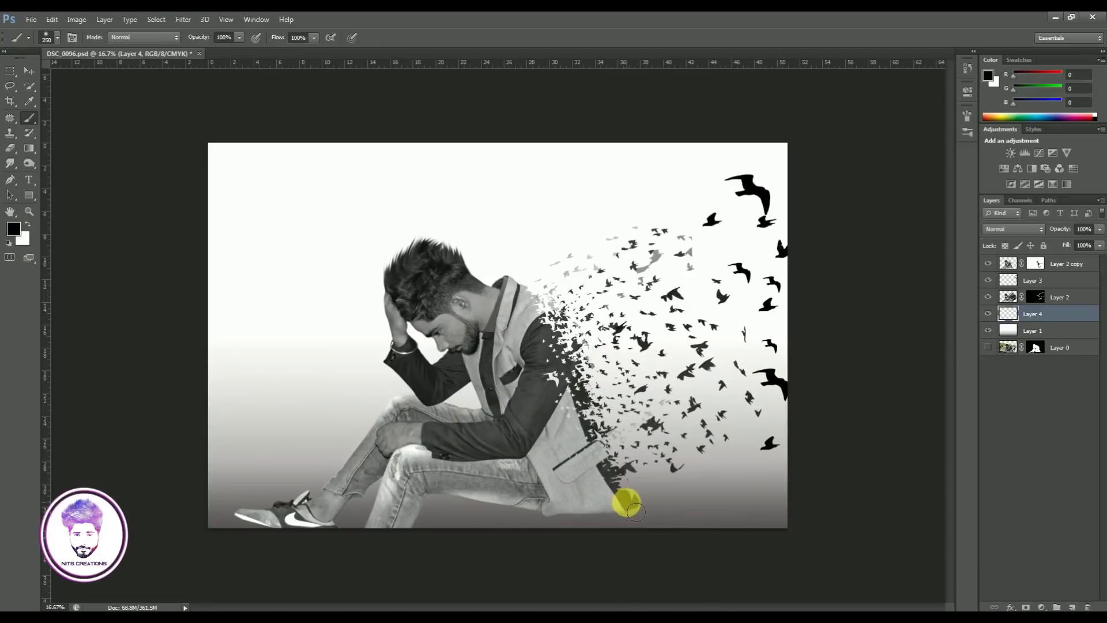
pyautogui.moveTo(602, 516)
pyautogui.mouseDown()
pyautogui.moveTo(614, 520)
pyautogui.moveTo(337, 520)
pyautogui.moveTo(547, 522)
pyautogui.moveTo(362, 540)
pyautogui.mouseUp()
# - Enlarge the brush, set paint strength to 40%, and fade the shadow layer to 79% opacity
pyautogui.press(']')
pyautogui.press(']')
pyautogui.press('4')
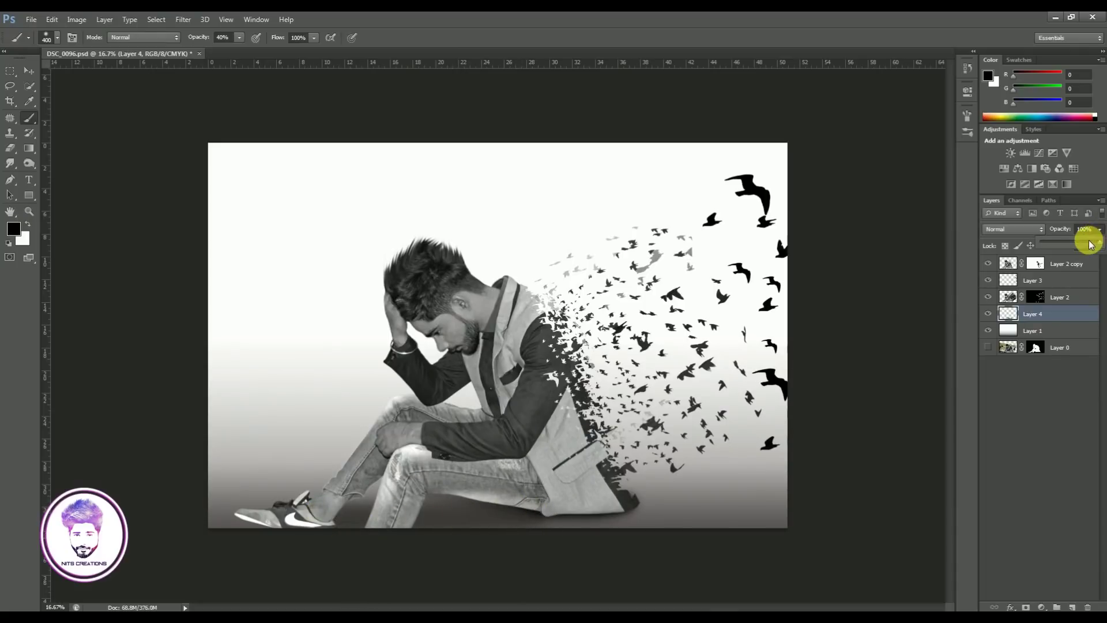
pyautogui.moveTo(1090, 244); pyautogui.dragTo(1078, 242)
pyautogui.hotkey('ctrl', '-')
pyautogui.hotkey('ctrl', '-')
pyautogui.hotkey('ctrl', '+')
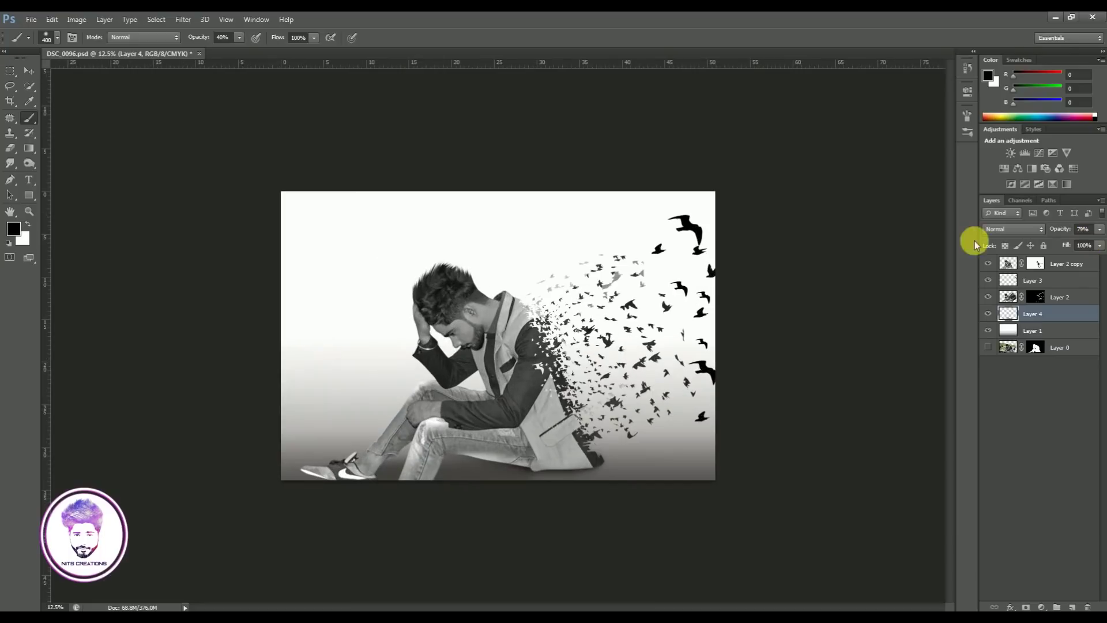
pyautogui.click(26, 72)
pyautogui.hotkey('ctrl', '+')
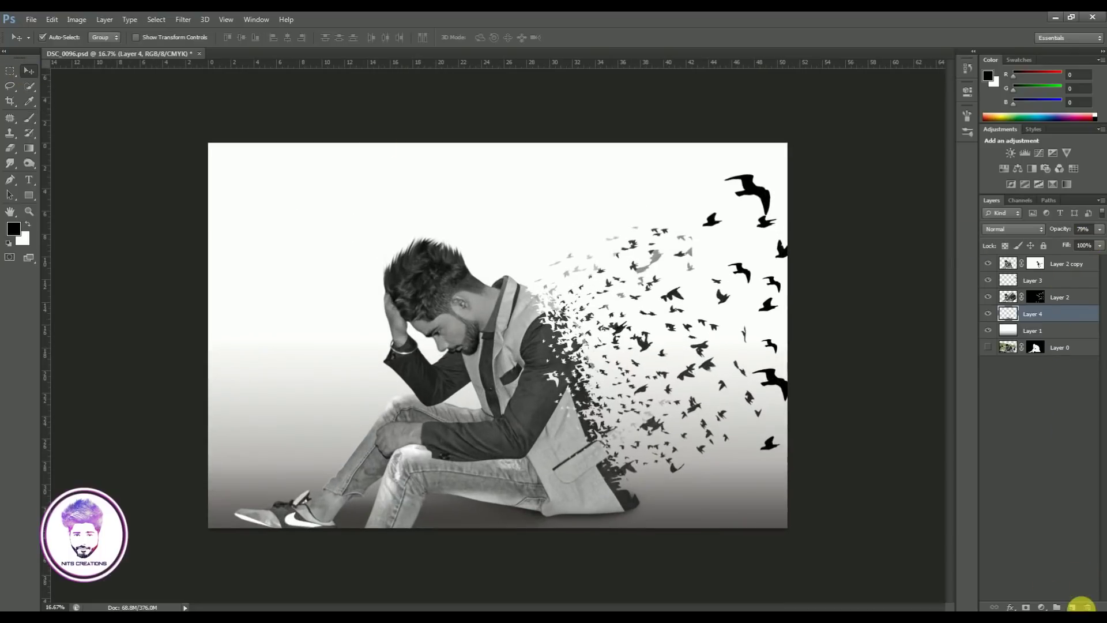
# - On a new layer, dab a light peach-orange spot behind the man's neck
pyautogui.click(1071, 606)
pyautogui.click(14, 229)
pyautogui.click(594, 503)
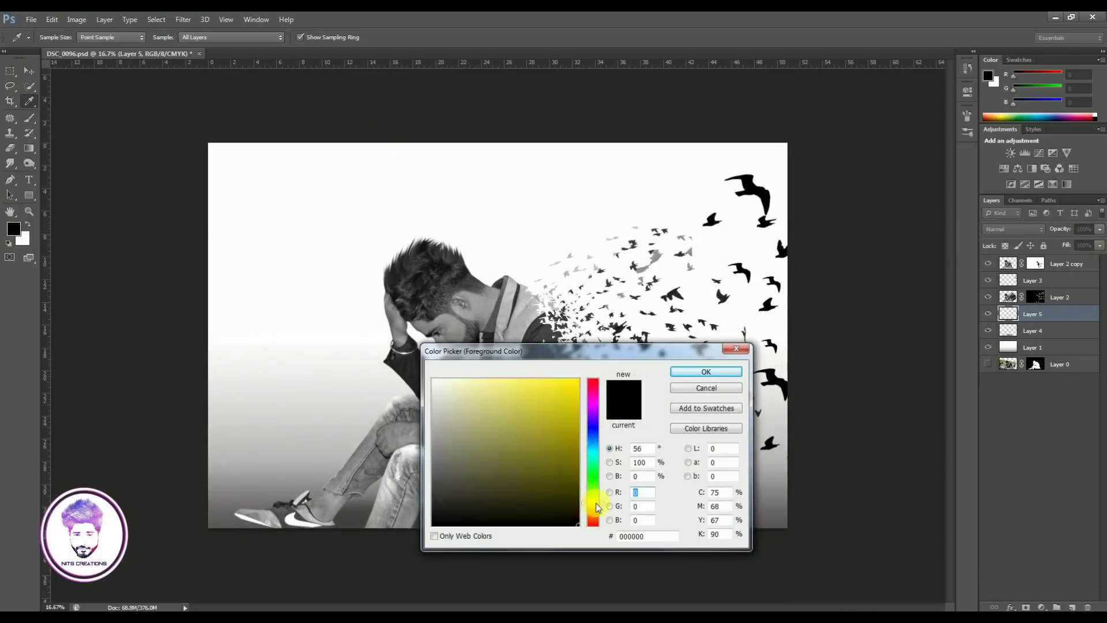
pyautogui.moveTo(595, 507); pyautogui.dragTo(594, 514)
pyautogui.click(528, 420)
pyautogui.click(512, 390)
pyautogui.press('b')
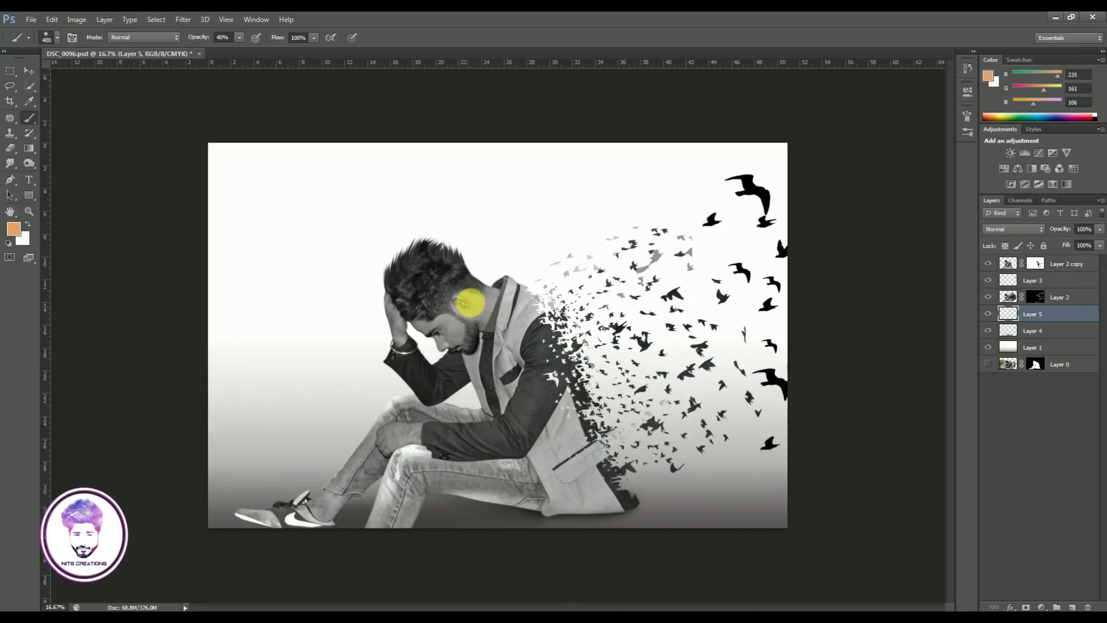
pyautogui.click(466, 307)
# - Scale the peach spot into a large backdrop glow and fade the layer to about half opacity
pyautogui.hotkey('ctrl', 't')
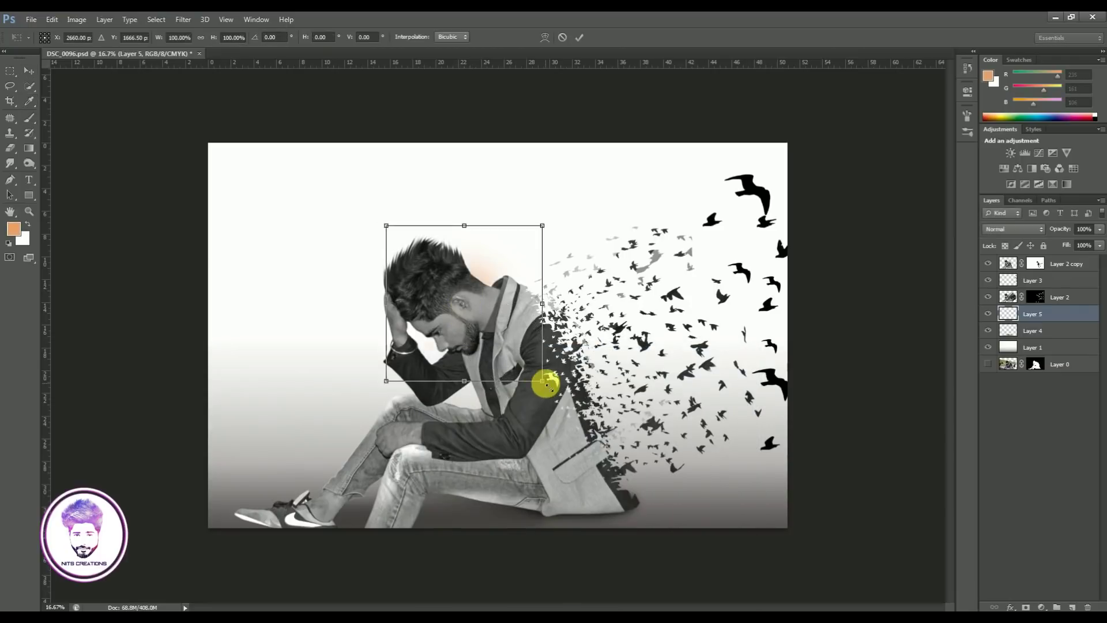
pyautogui.moveTo(531, 395); pyautogui.dragTo(790, 600)
pyautogui.press('Return')
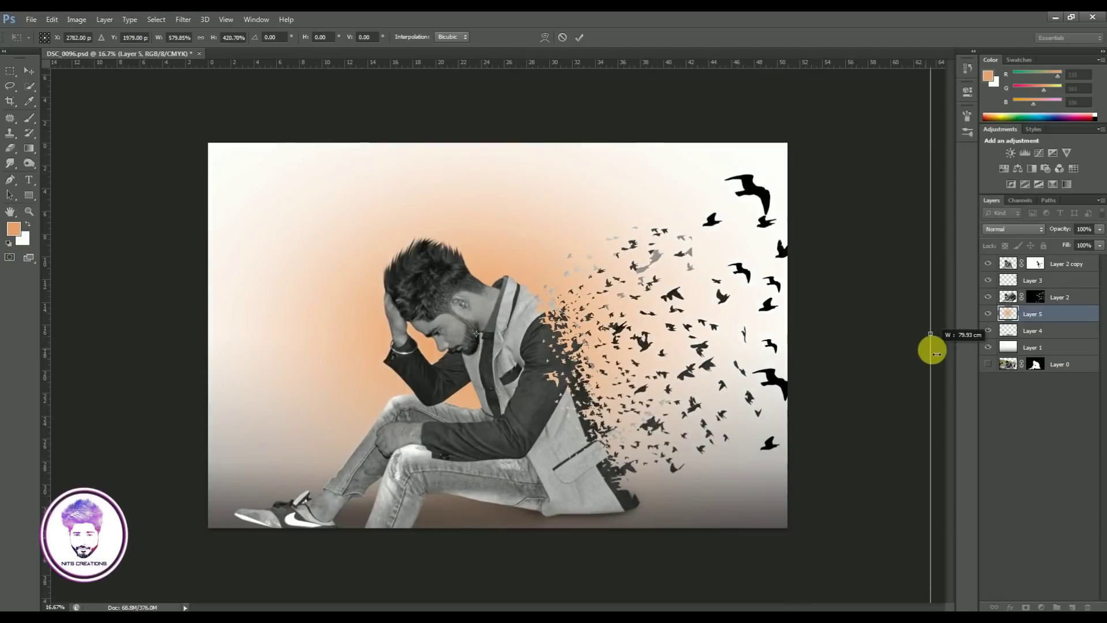
pyautogui.click(1098, 229)
pyautogui.moveTo(1095, 238); pyautogui.dragTo(1074, 243)
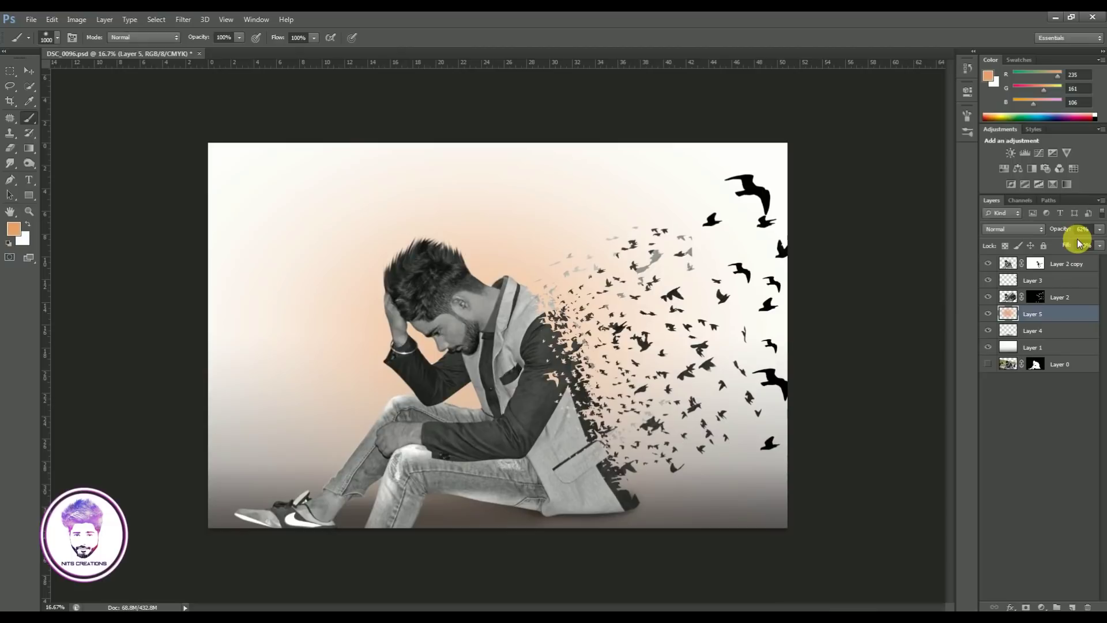
pyautogui.hotkey('ctrl', '+')
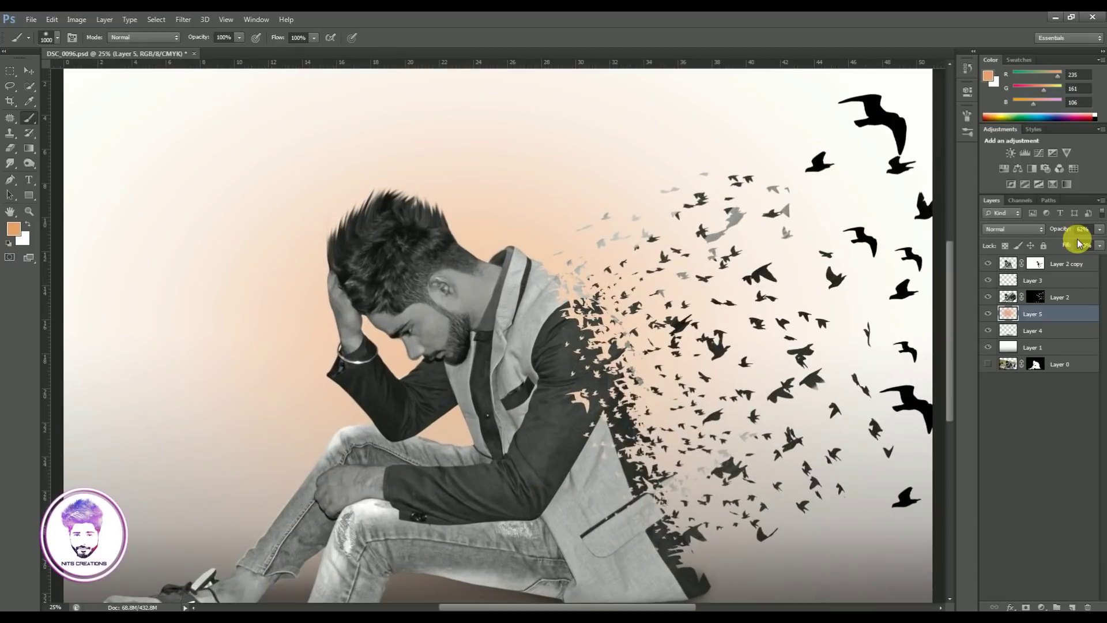
pyautogui.hotkey('ctrl', '-')
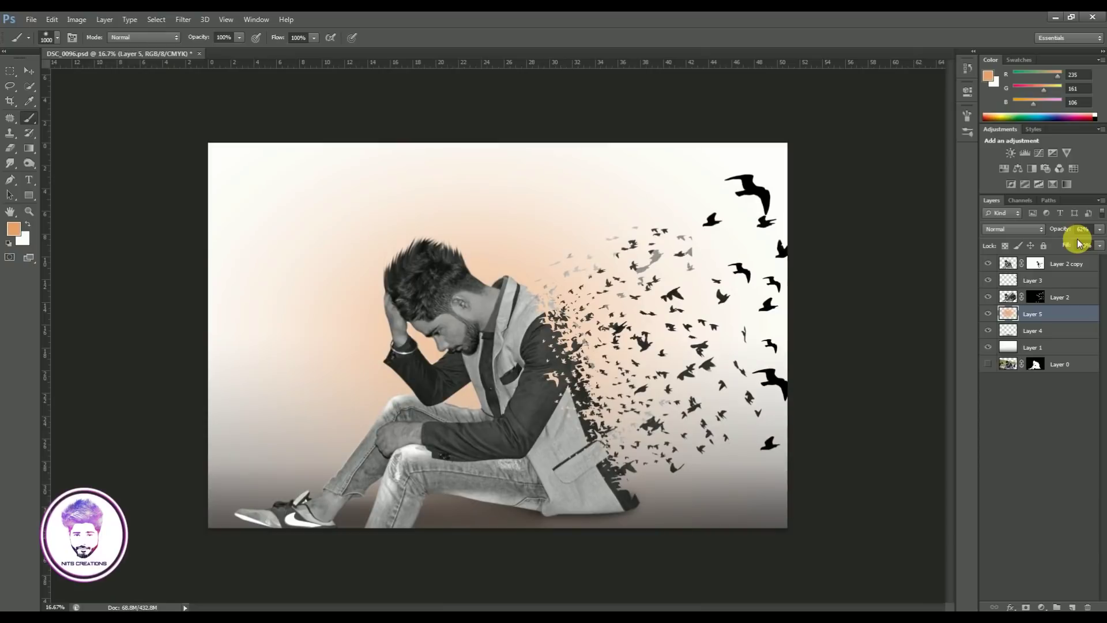
# - Add a reversed radial black-to-white Gradient Fill layer above Layer 2 copy
pyautogui.click(1060, 263)
pyautogui.click(1041, 607)
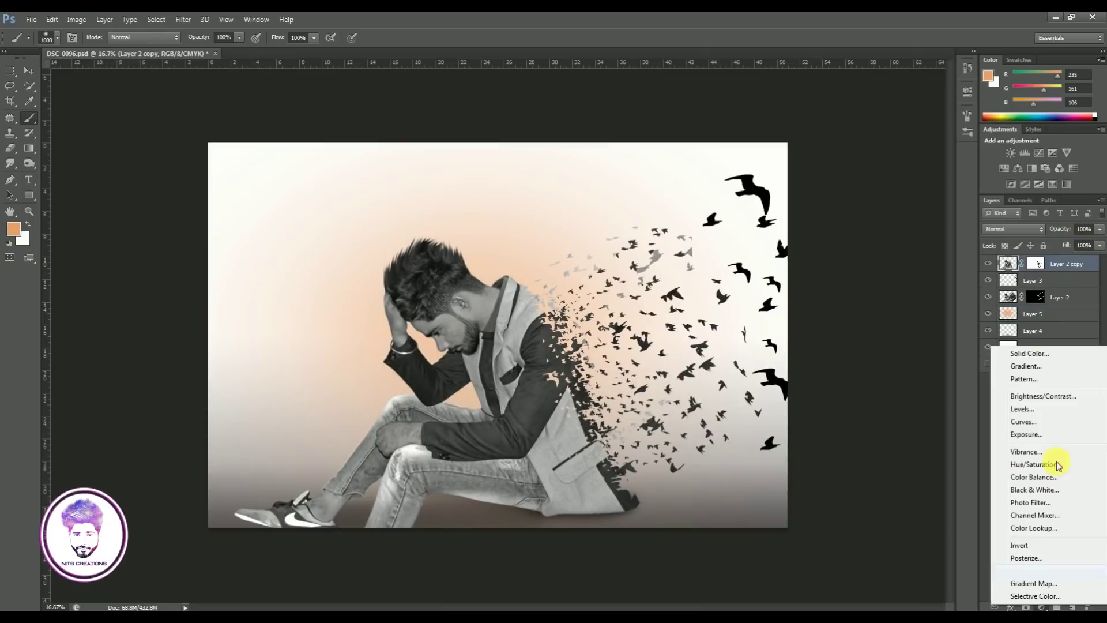
pyautogui.click(1031, 369)
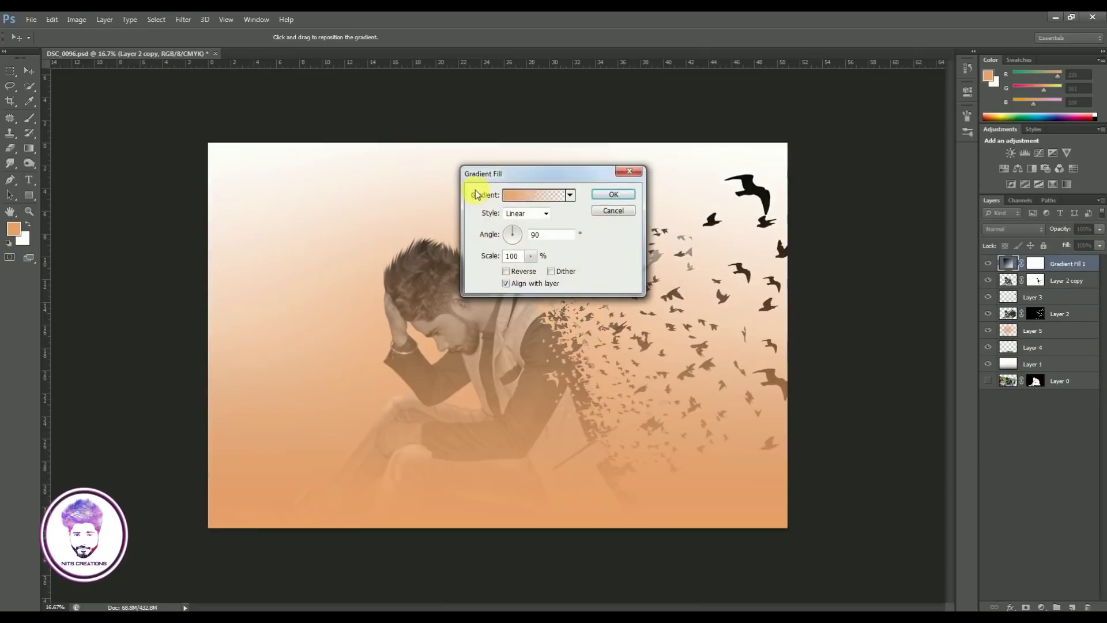
pyautogui.click(472, 192)
pyautogui.click(443, 319)
pyautogui.click(495, 369)
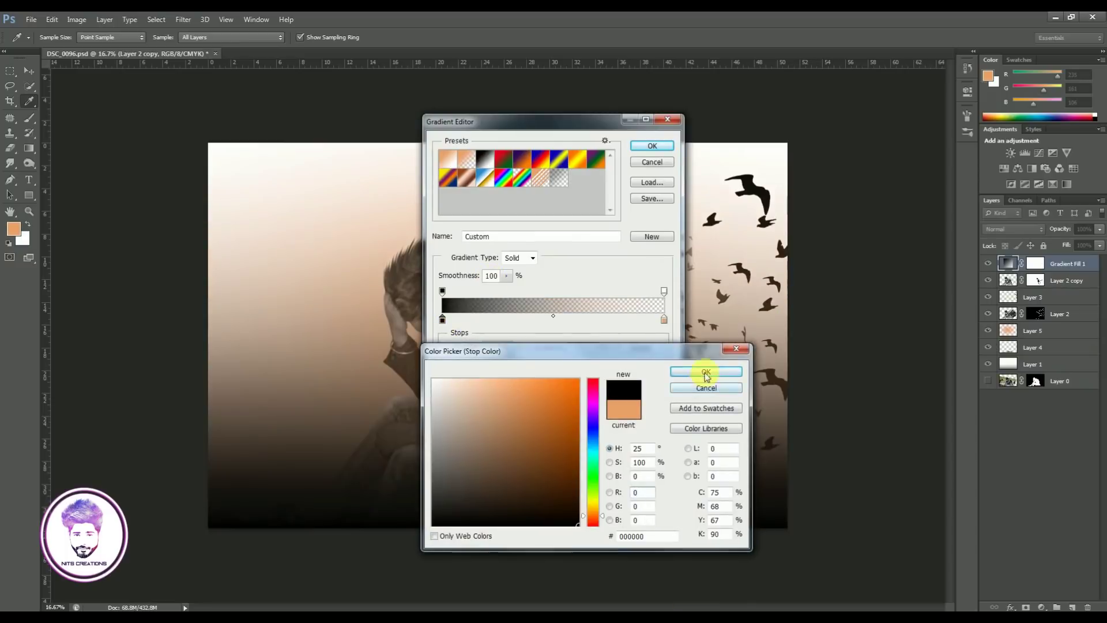
pyautogui.click(705, 371)
pyautogui.click(495, 364)
pyautogui.click(435, 381)
pyautogui.press('Return')
pyautogui.click(651, 145)
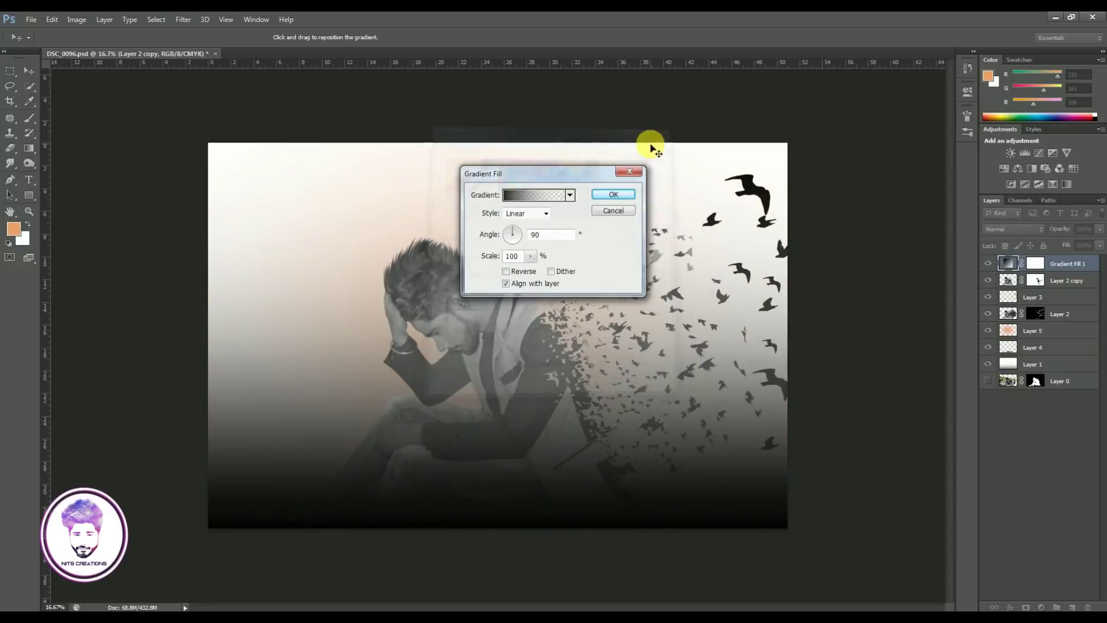
pyautogui.click(526, 213)
pyautogui.click(506, 271)
pyautogui.click(613, 194)
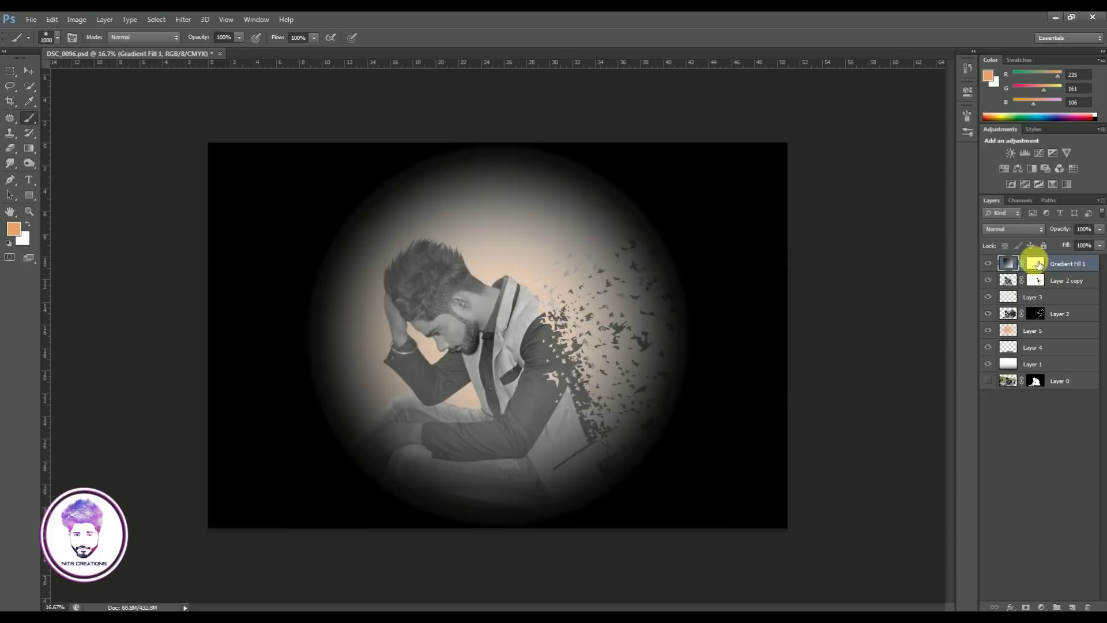
# - Invert the vignette's mask to black, then paint white at 20% to reveal it along the edges
pyautogui.click(1035, 263)
pyautogui.hotkey('ctrl', 'i')
pyautogui.click(28, 118)
pyautogui.press('2')
pyautogui.press(']')
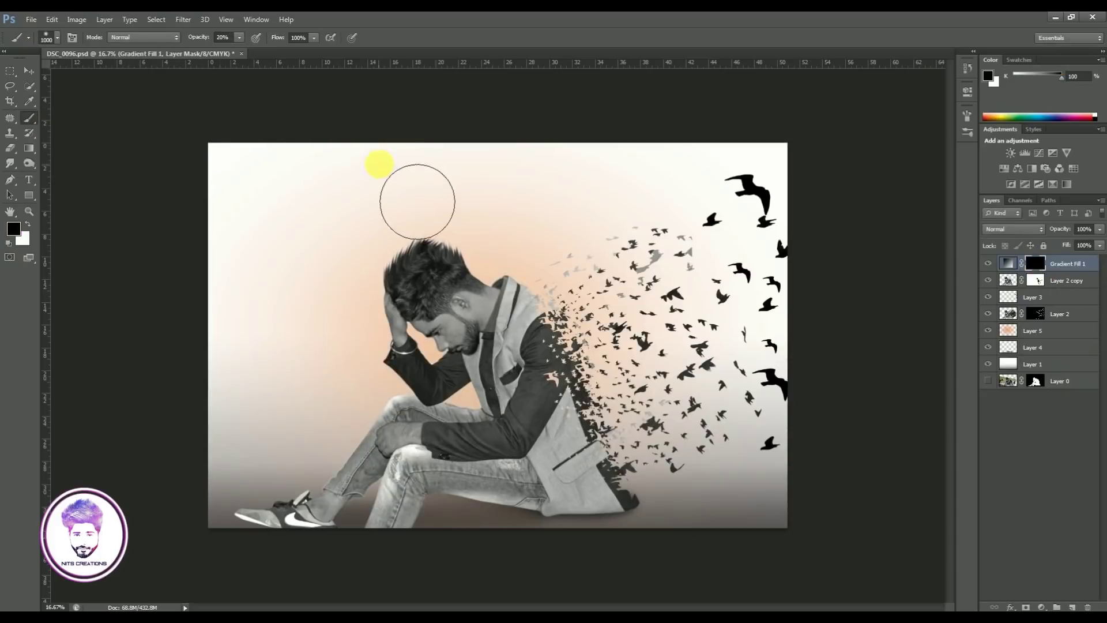
pyautogui.press(']')
pyautogui.press(']')
pyautogui.press('x')
pyautogui.moveTo(311, 173)
pyautogui.mouseDown()
pyautogui.moveTo(847, 195)
pyautogui.moveTo(745, 127)
pyautogui.moveTo(735, 259)
pyautogui.moveTo(279, 506)
pyautogui.moveTo(703, 619)
pyautogui.moveTo(596, 179)
pyautogui.moveTo(275, 392)
pyautogui.mouseUp()
pyautogui.press(']')
pyautogui.press(']')
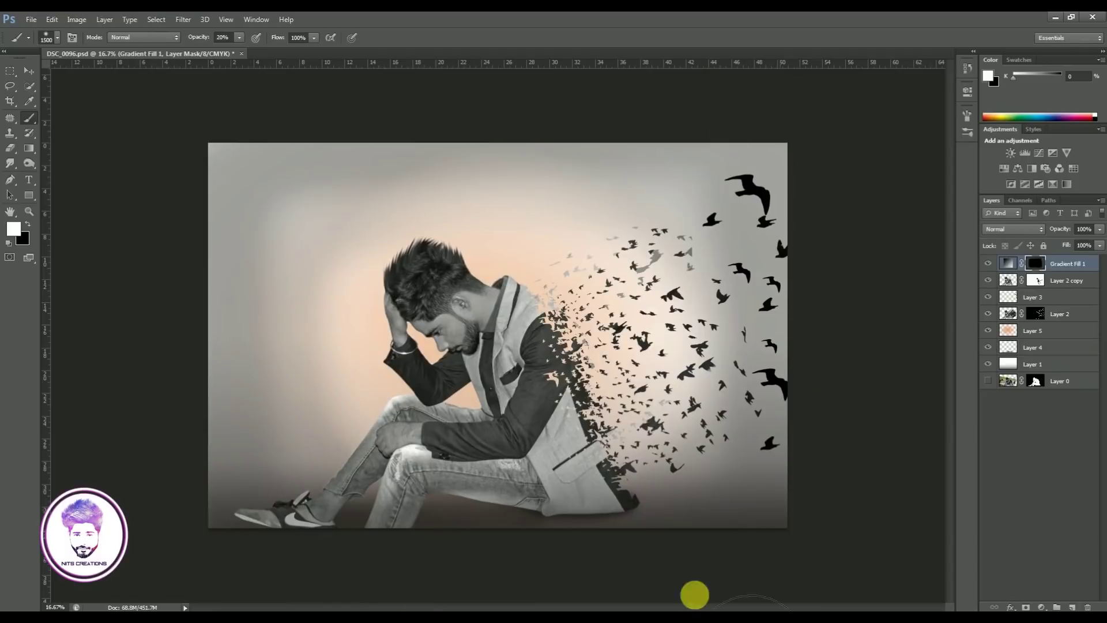
# - Set the vignette layer to 73% opacity, compare it on and off, and add a new top layer
pyautogui.click(1099, 229)
pyautogui.moveTo(1098, 243); pyautogui.dragTo(1086, 245)
pyautogui.hotkey('ctrl', '-')
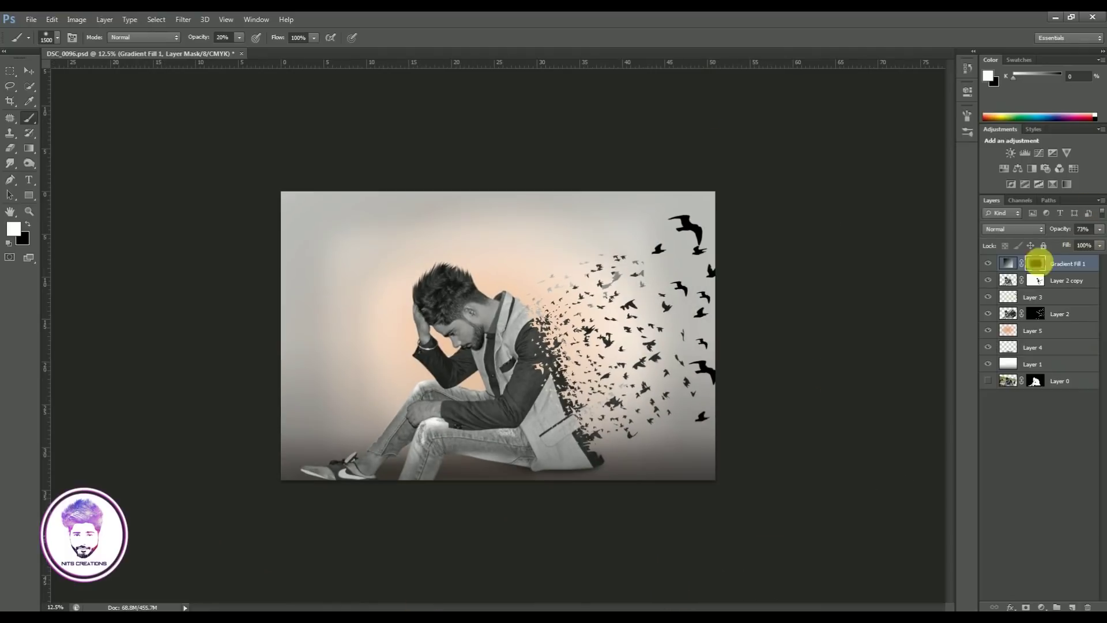
pyautogui.click(987, 263)
pyautogui.hotkey('ctrl', '+')
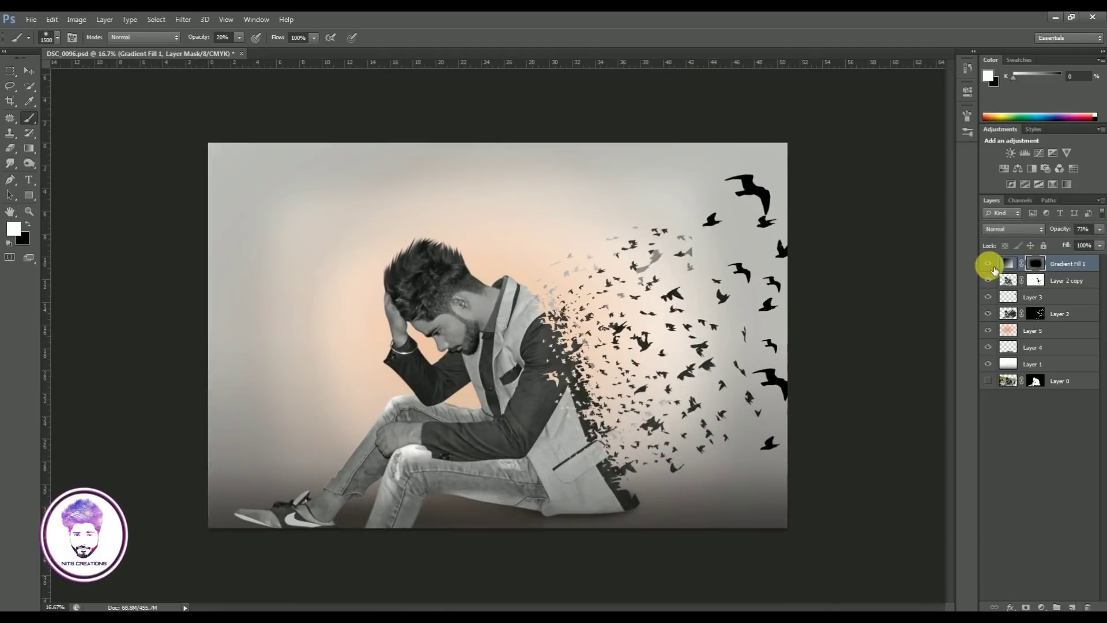
pyautogui.click(989, 264)
pyautogui.click(989, 264)
pyautogui.click(28, 70)
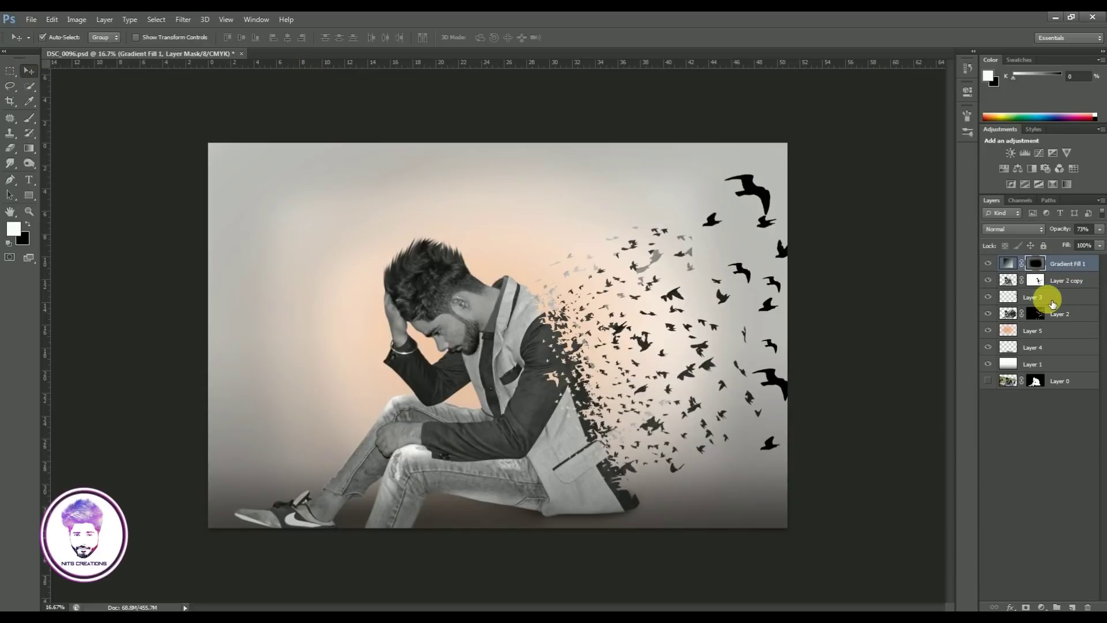
pyautogui.click(1071, 607)
# - Paint a red-pink spot on the man's hair at full strength and blend it in Screen mode
pyautogui.click(12, 229)
pyautogui.click(596, 391)
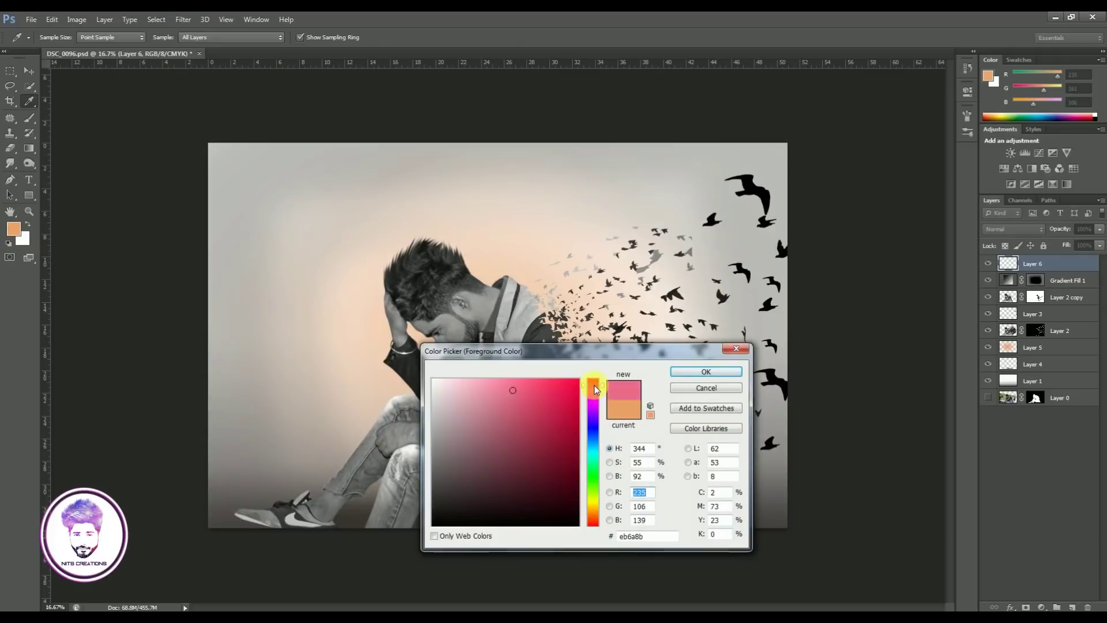
pyautogui.click(706, 371)
pyautogui.click(28, 118)
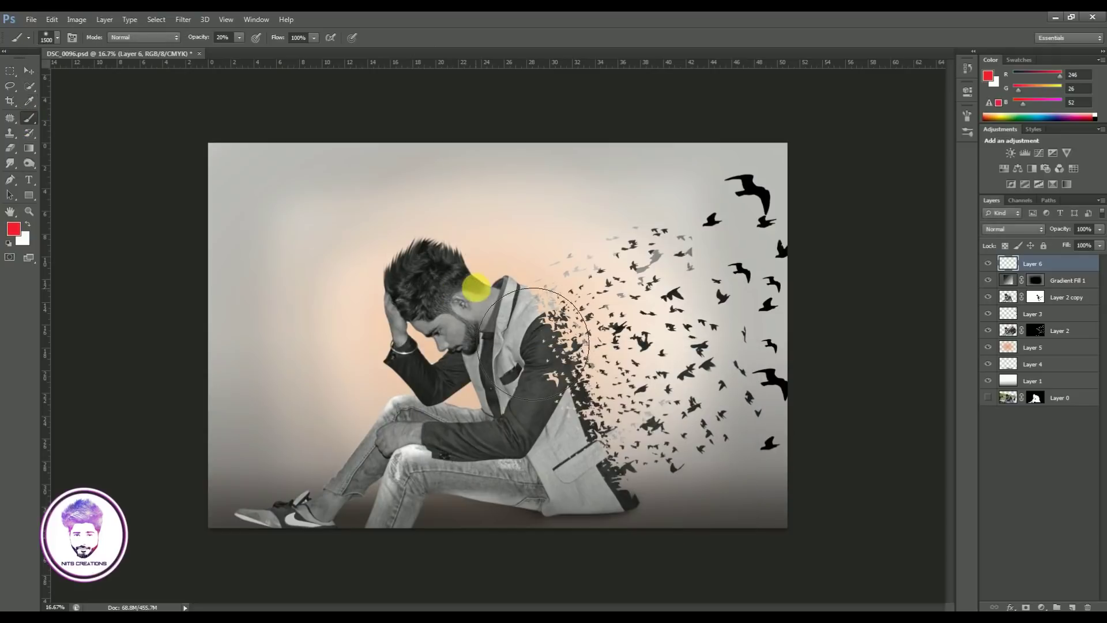
pyautogui.press('0')
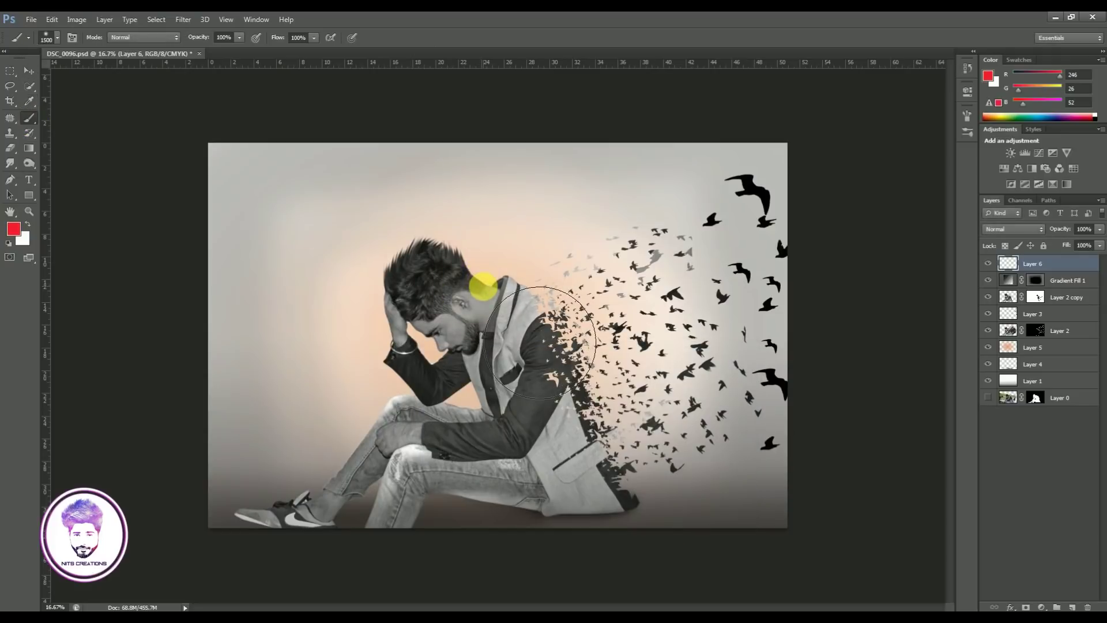
pyautogui.click(483, 286)
pyautogui.click(1013, 229)
pyautogui.click(1008, 326)
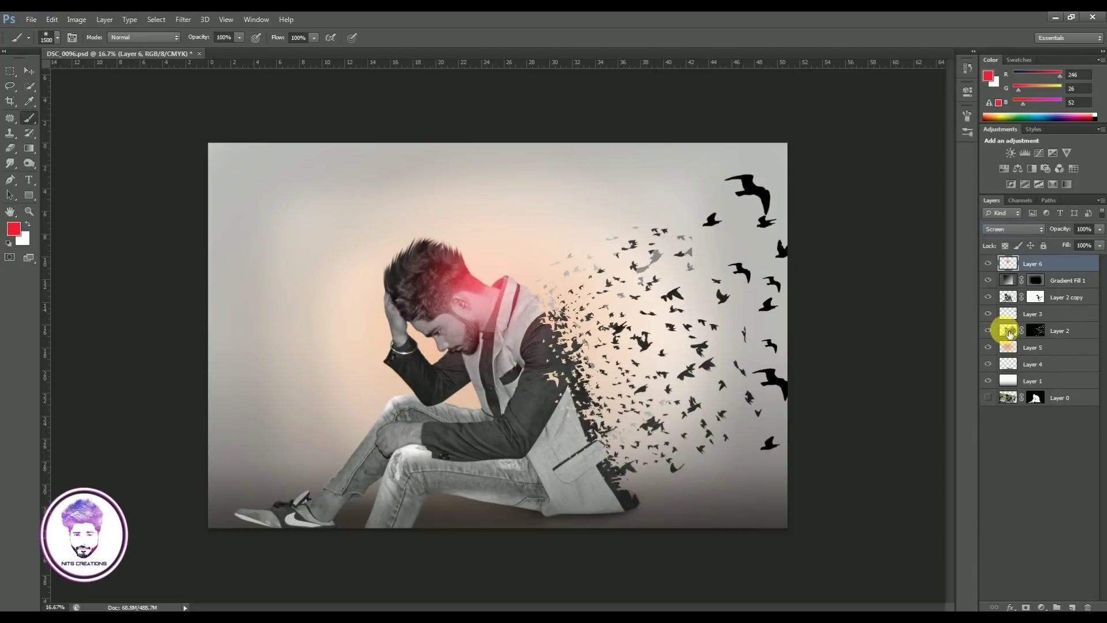
pyautogui.click(1013, 228)
pyautogui.click(998, 339)
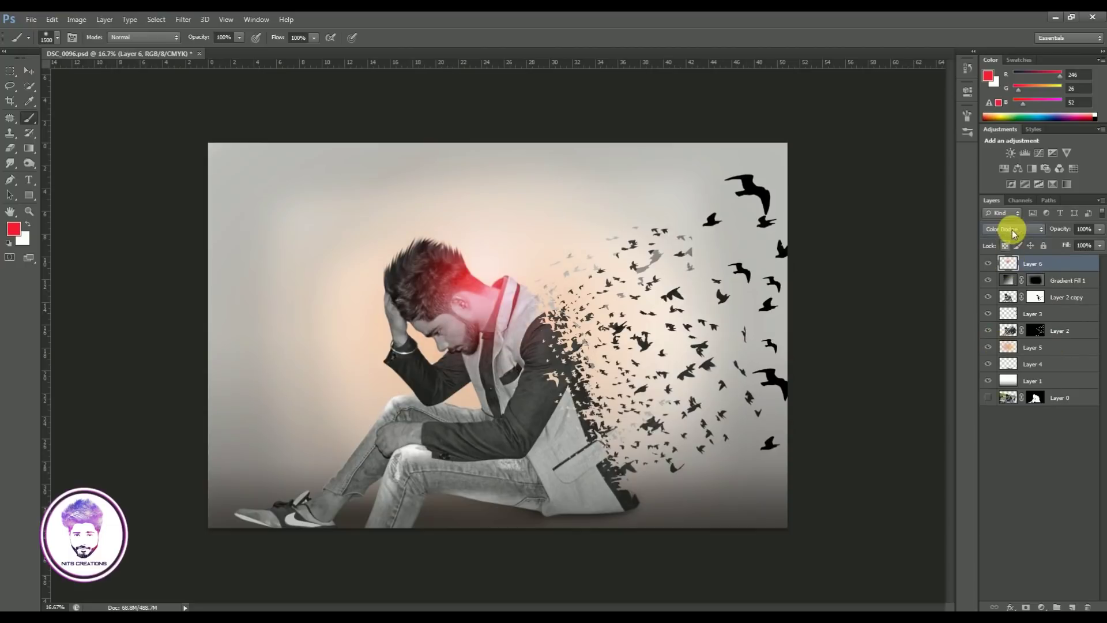
pyautogui.click(1012, 229)
pyautogui.click(1009, 326)
# - Free Transform the red glow larger and shift it up over the man's head
pyautogui.hotkey('ctrl', 't')
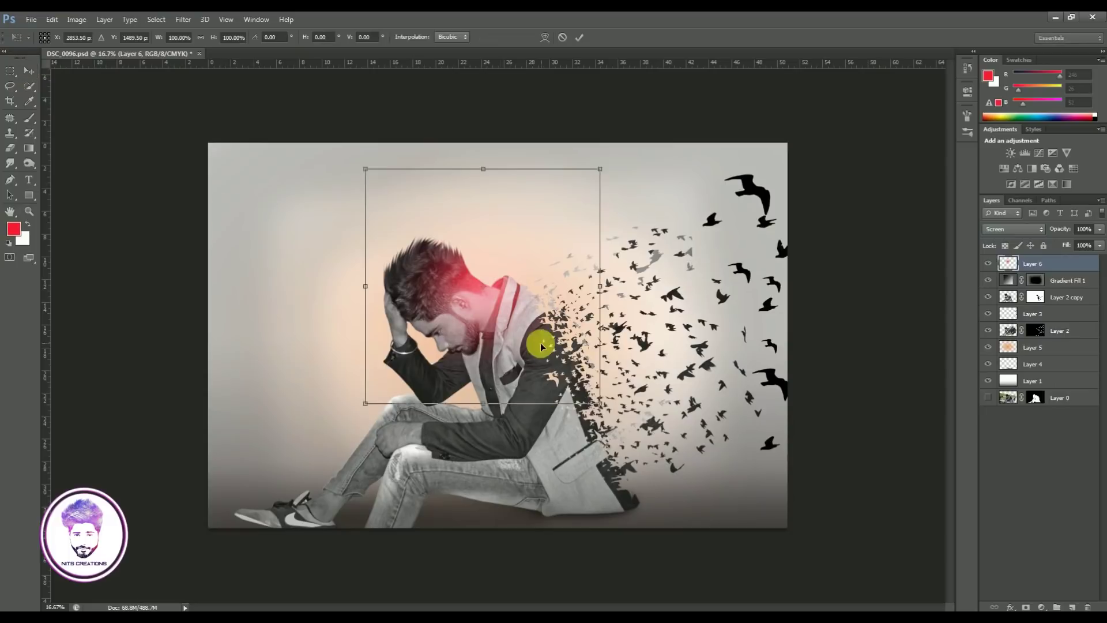
pyautogui.moveTo(488, 405); pyautogui.dragTo(519, 494)
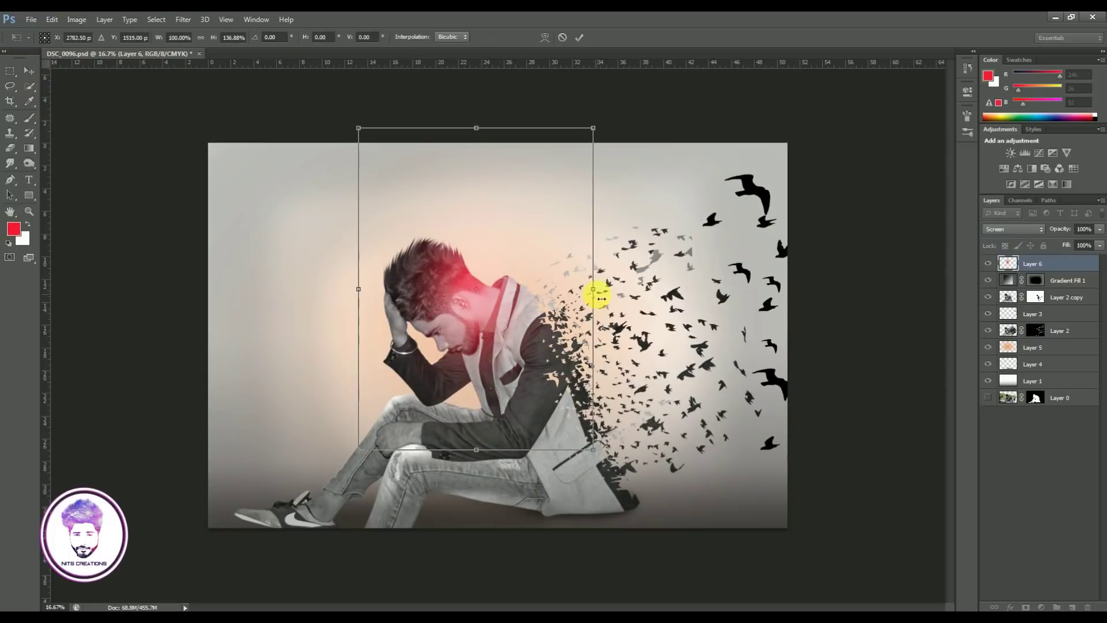
pyautogui.moveTo(594, 291); pyautogui.dragTo(618, 288)
pyautogui.moveTo(624, 459); pyautogui.dragTo(717, 521)
pyautogui.moveTo(610, 395); pyautogui.dragTo(573, 324)
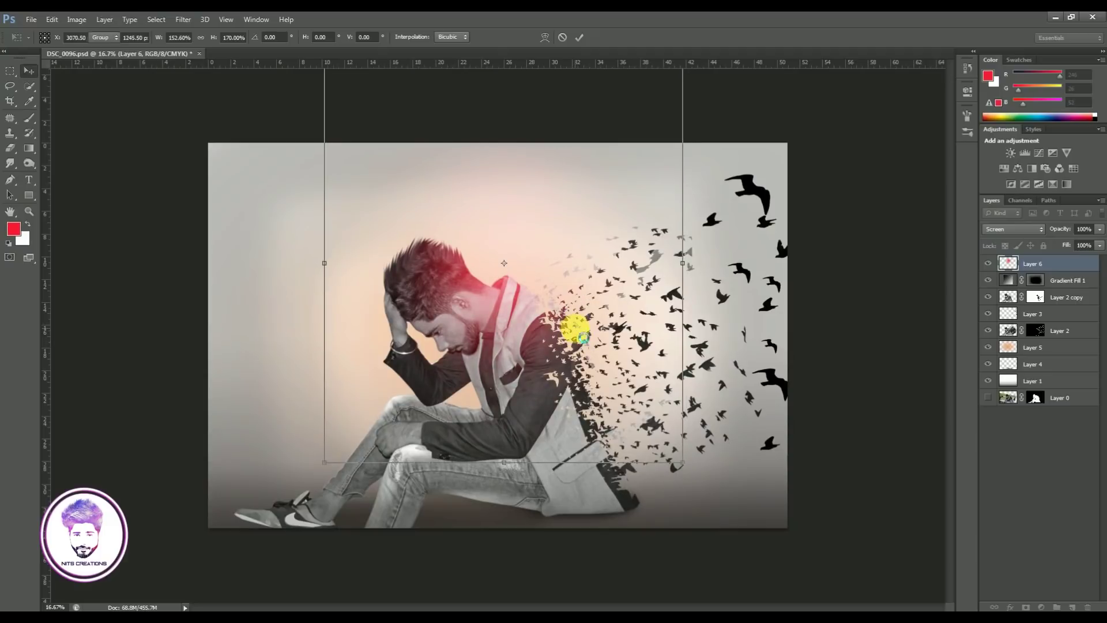
pyautogui.press('Return')
# - Move Gradient Fill 1 above the glow layers and set Layer 6 opacity to 92%
pyautogui.moveTo(1021, 281); pyautogui.dragTo(1031, 258)
pyautogui.click(1015, 298)
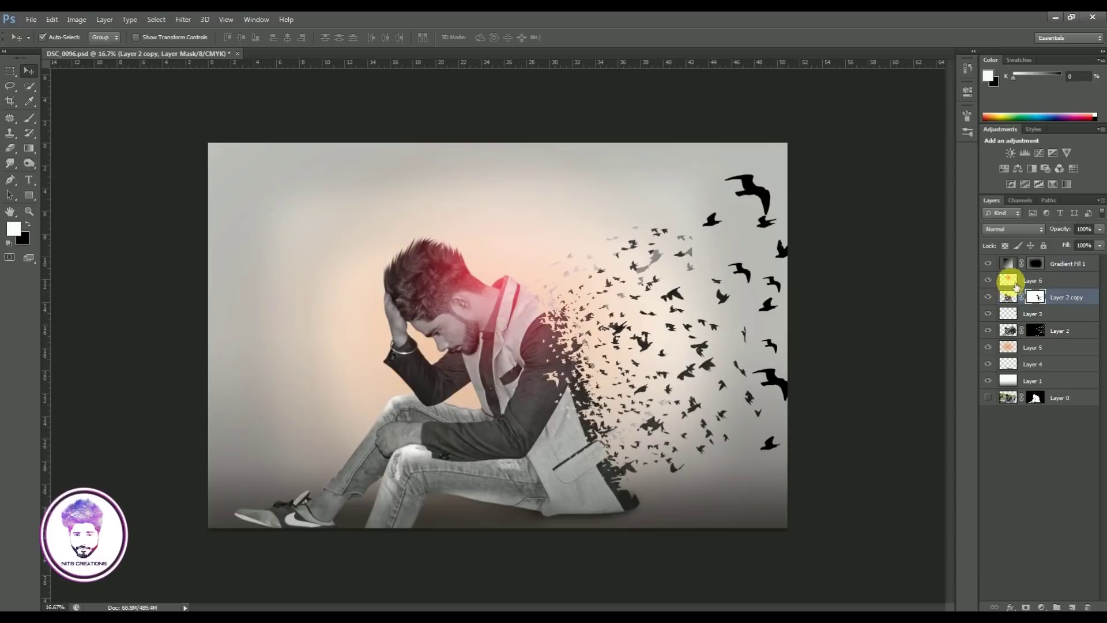
pyautogui.click(1009, 282)
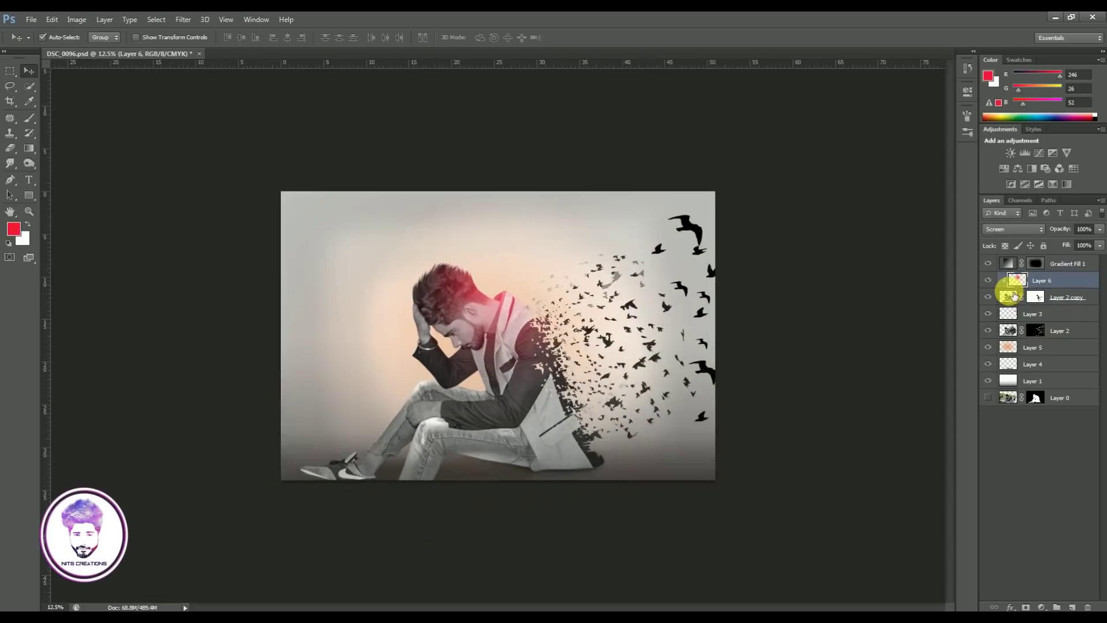
pyautogui.moveTo(1099, 229); pyautogui.dragTo(1096, 245)
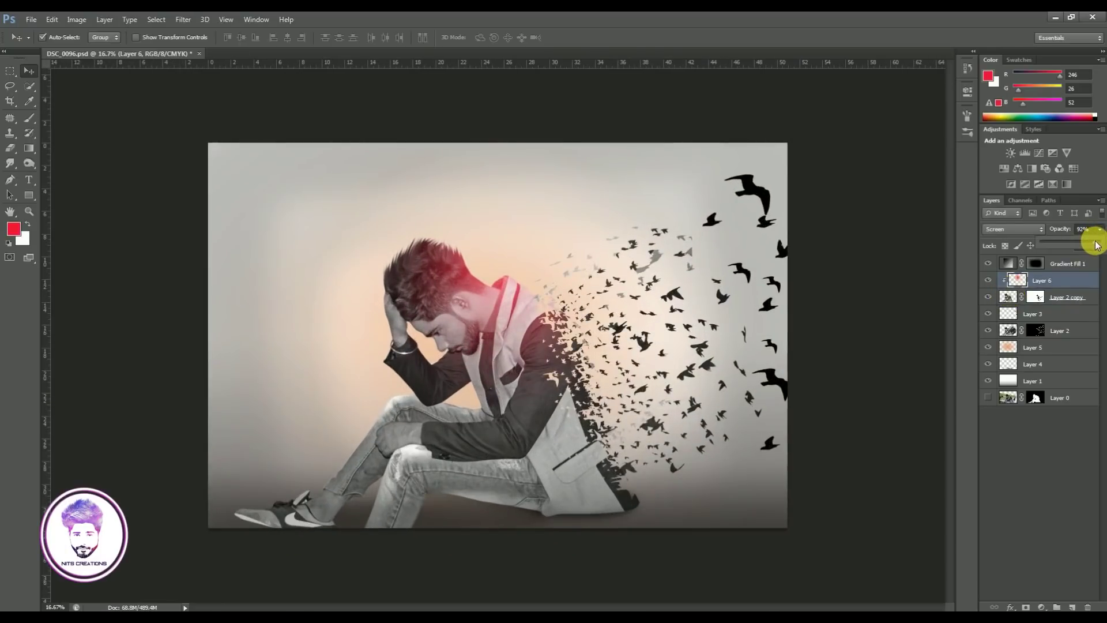
pyautogui.hotkey('ctrl', '-')
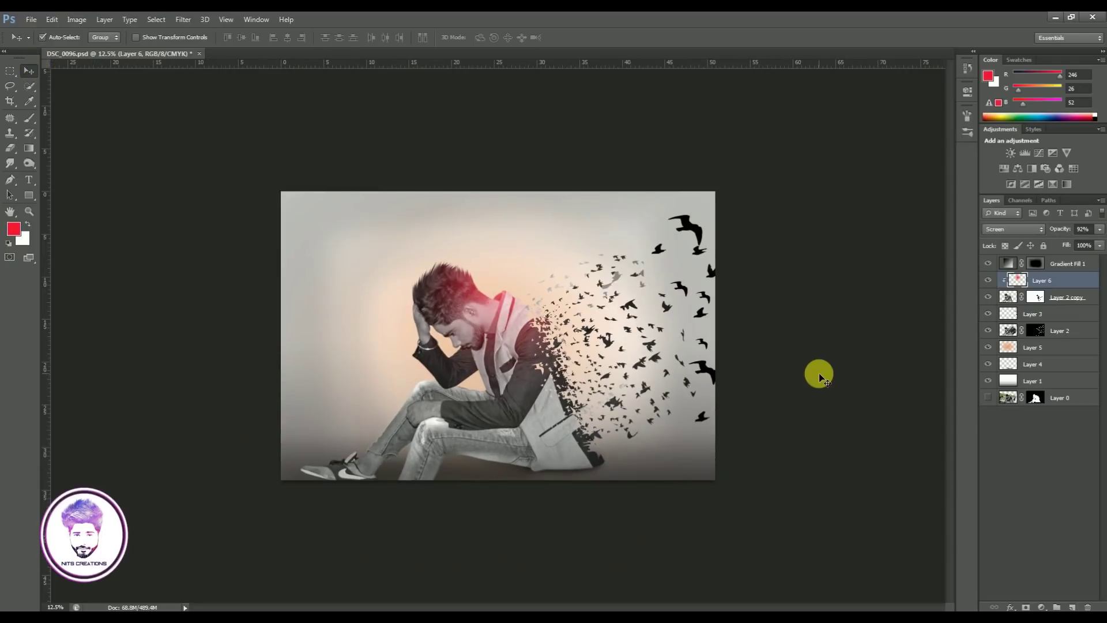
pyautogui.hotkey('ctrl', '+')
pyautogui.click(1072, 269)
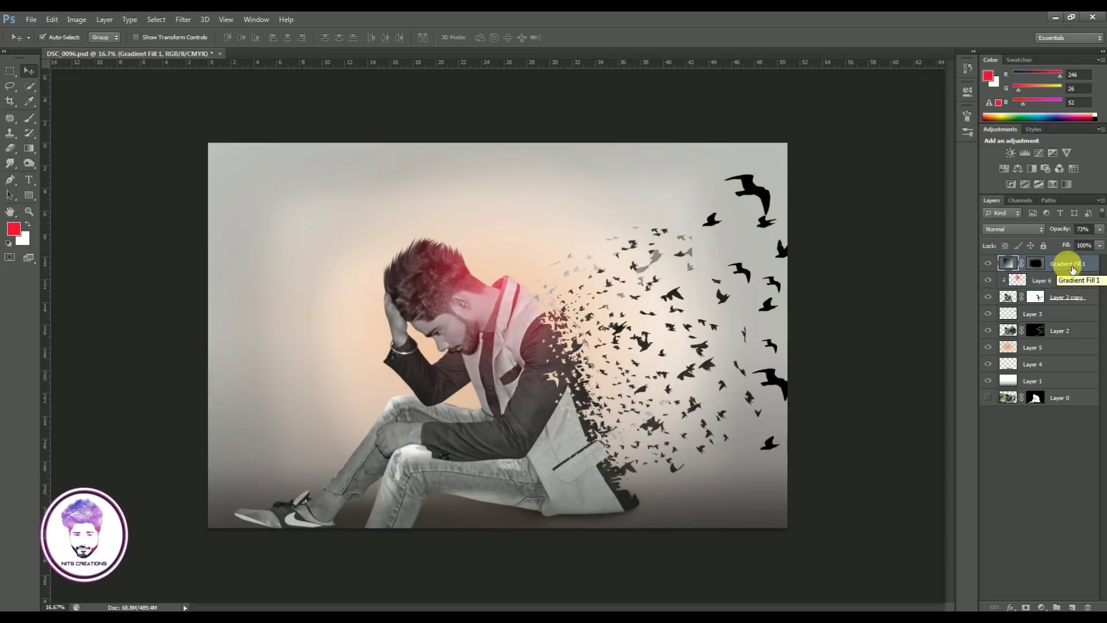
# - Stamp all visible layers into Layer 7 and open it in Color Efex Pro 4
pyautogui.hotkey('ctrl', 'alt', 'shift', 'e')
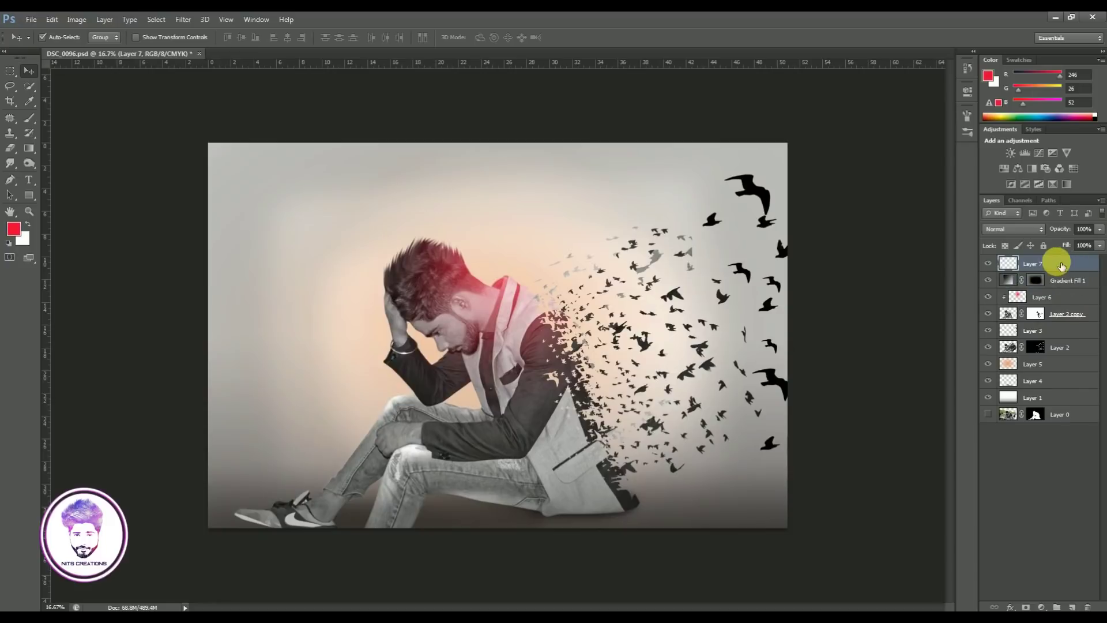
pyautogui.click(182, 21)
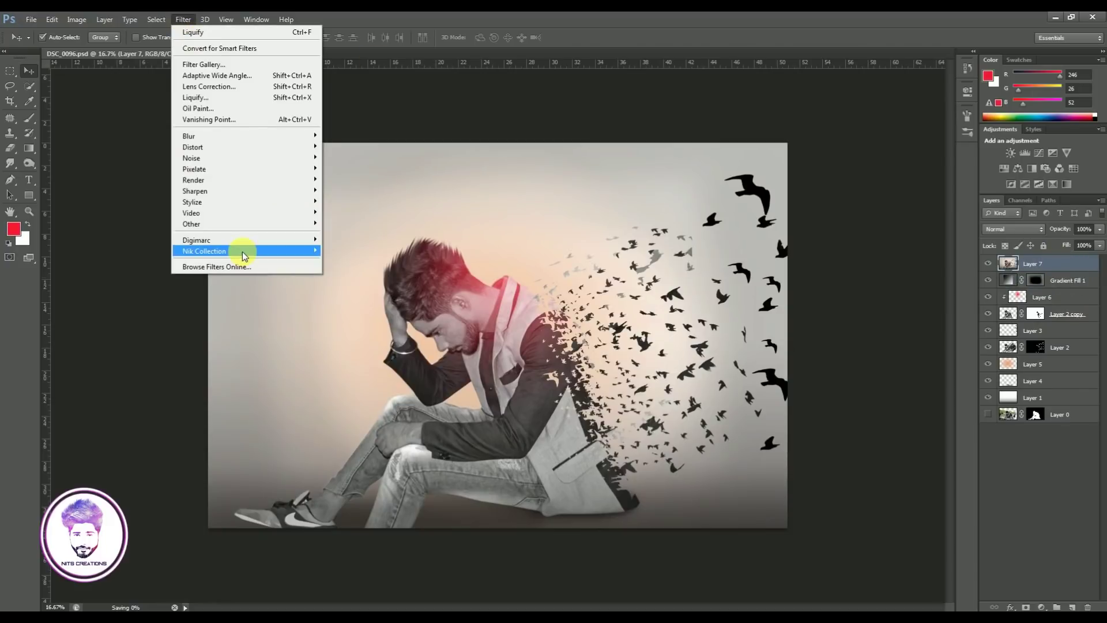
pyautogui.click(344, 261)
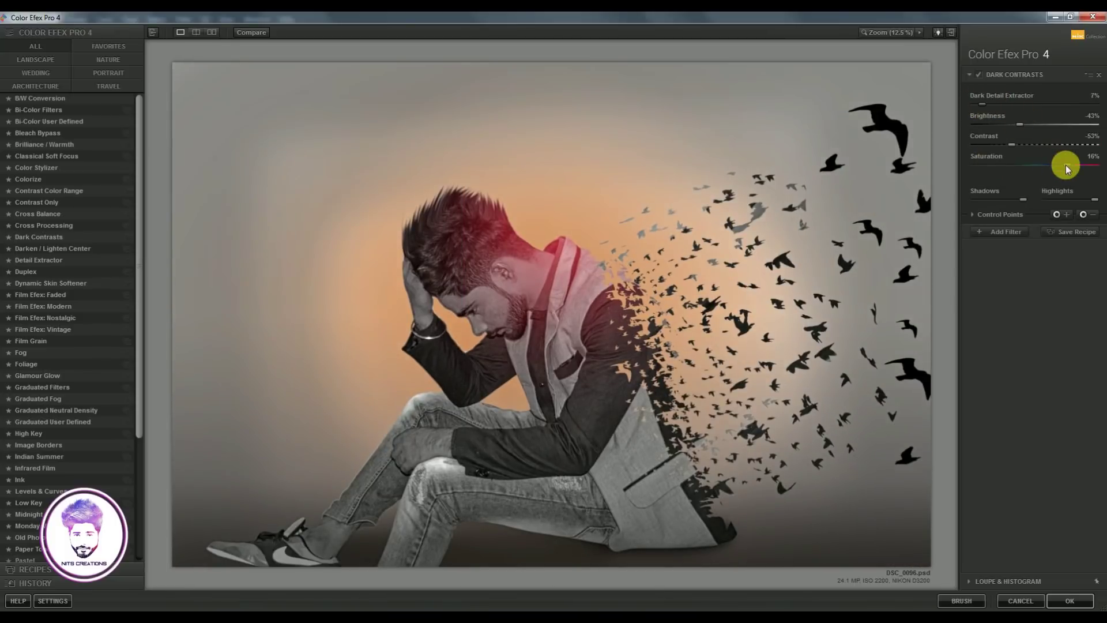
# - Tune Dark Contrasts to 34% saturation, -61% contrast, 0% detail, then add a second filter slot
pyautogui.moveTo(1094, 167); pyautogui.dragTo(1082, 167)
pyautogui.doubleClick(975, 74)
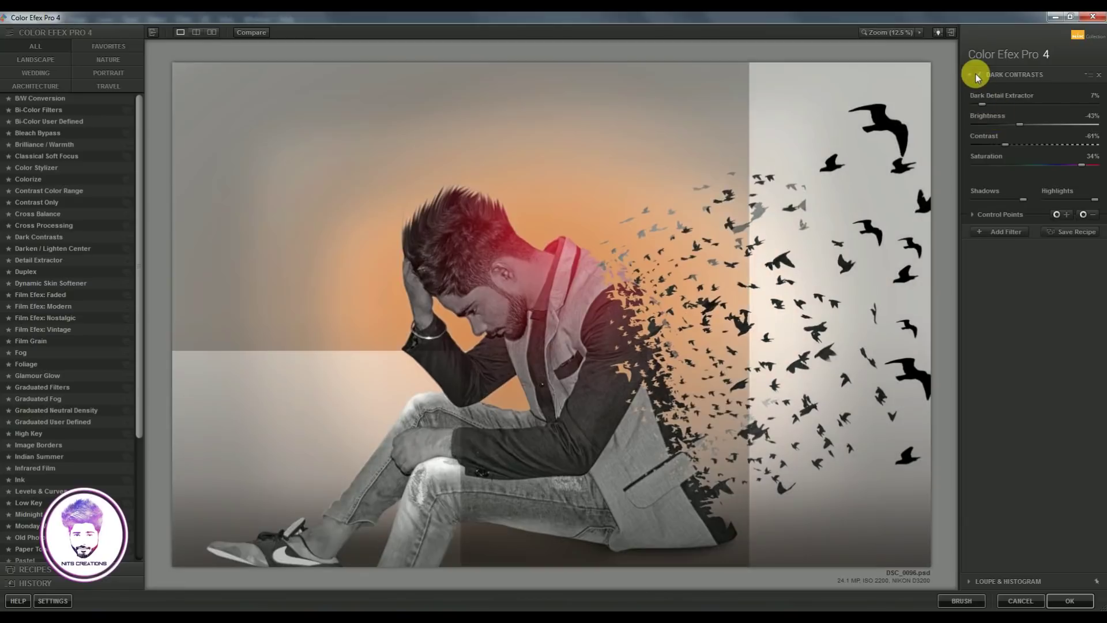
pyautogui.click(975, 74)
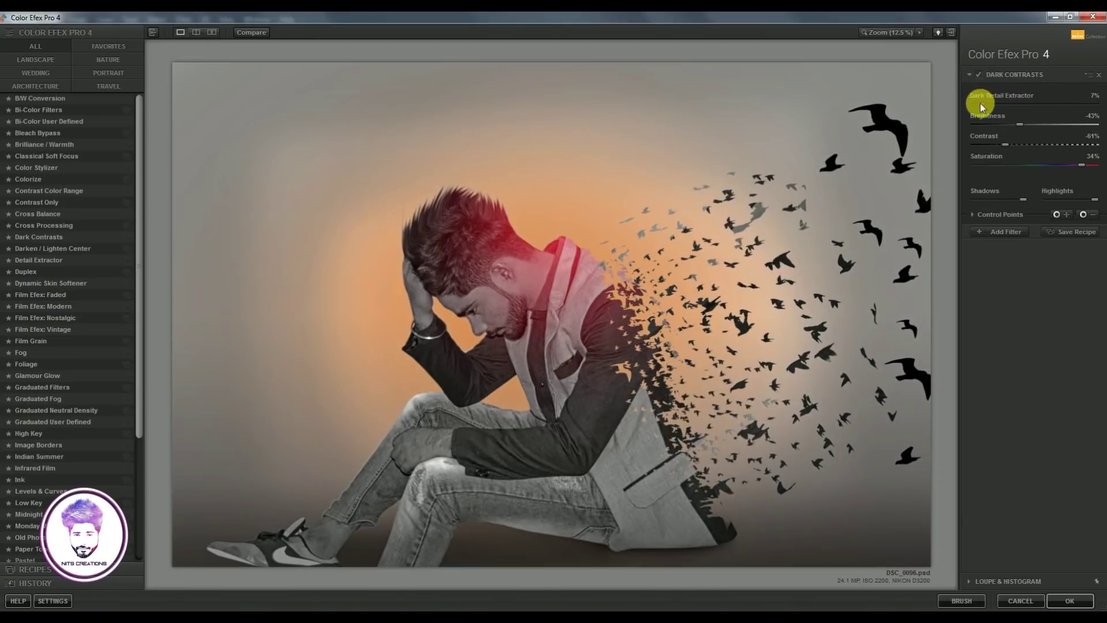
pyautogui.click(979, 75)
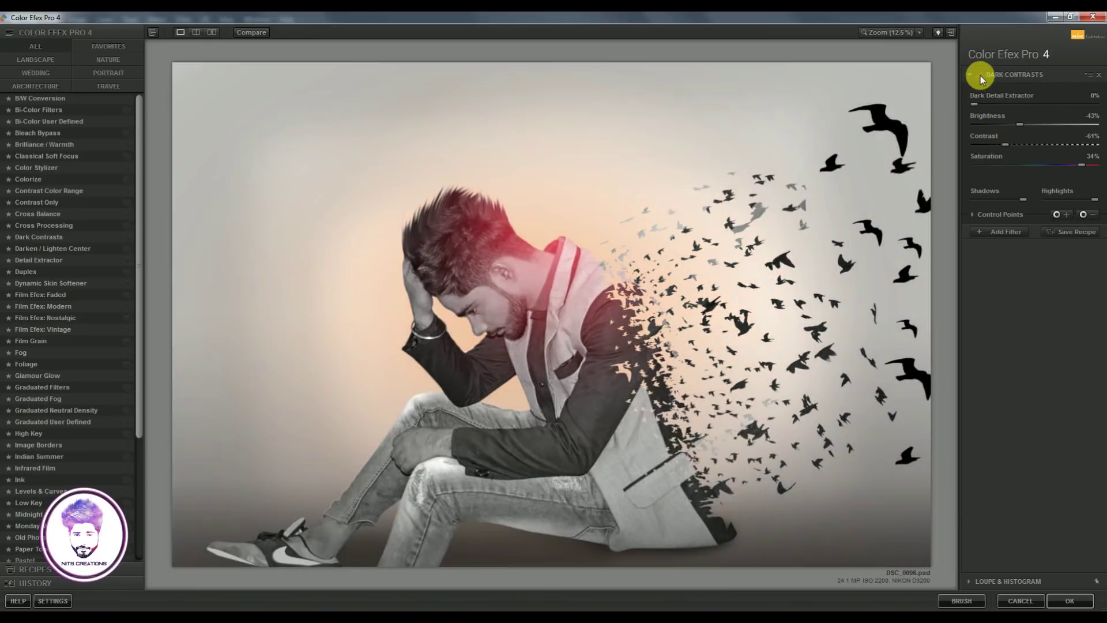
pyautogui.click(1032, 236)
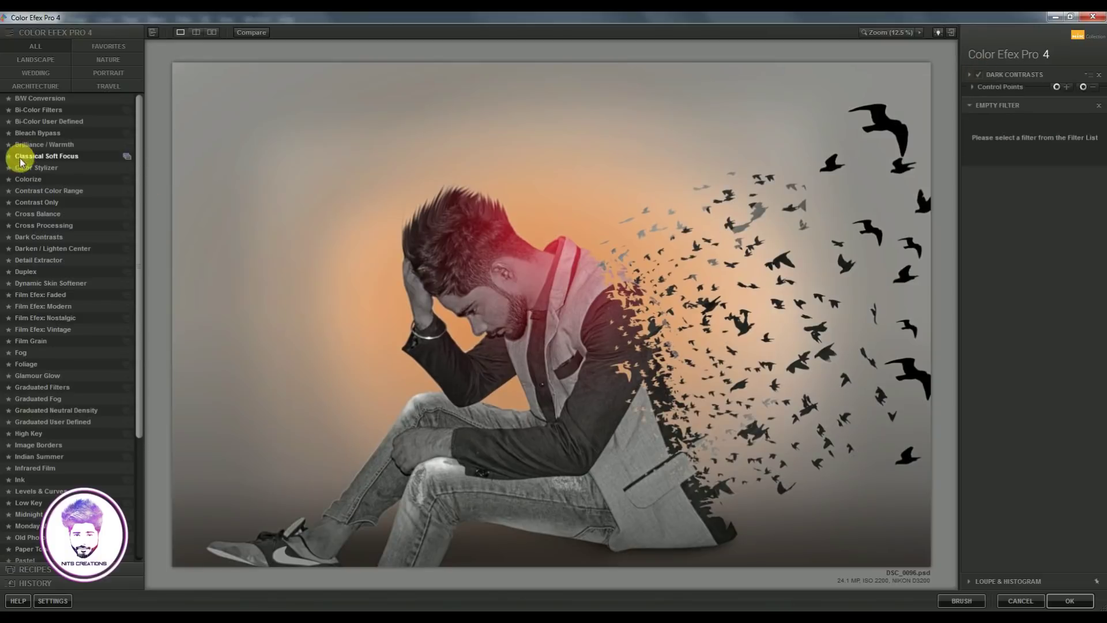
# - Add Cross Balance with the Daylight To Tungsten (2) preset at low strength
pyautogui.click(41, 214)
pyautogui.click(1032, 117)
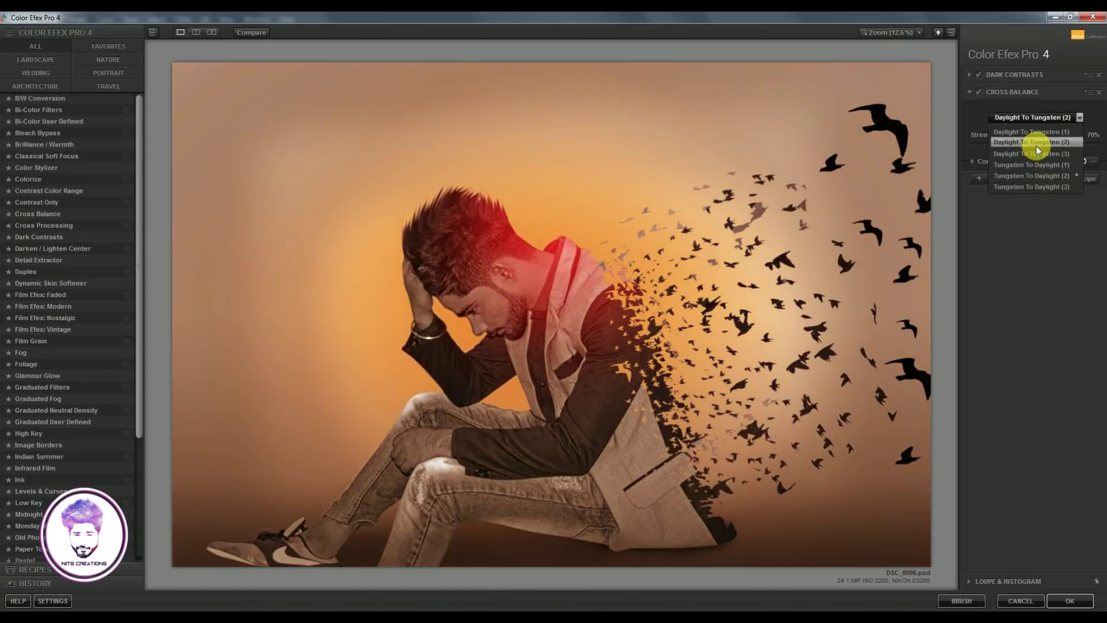
pyautogui.click(1036, 146)
pyautogui.moveTo(1064, 136); pyautogui.dragTo(958, 144)
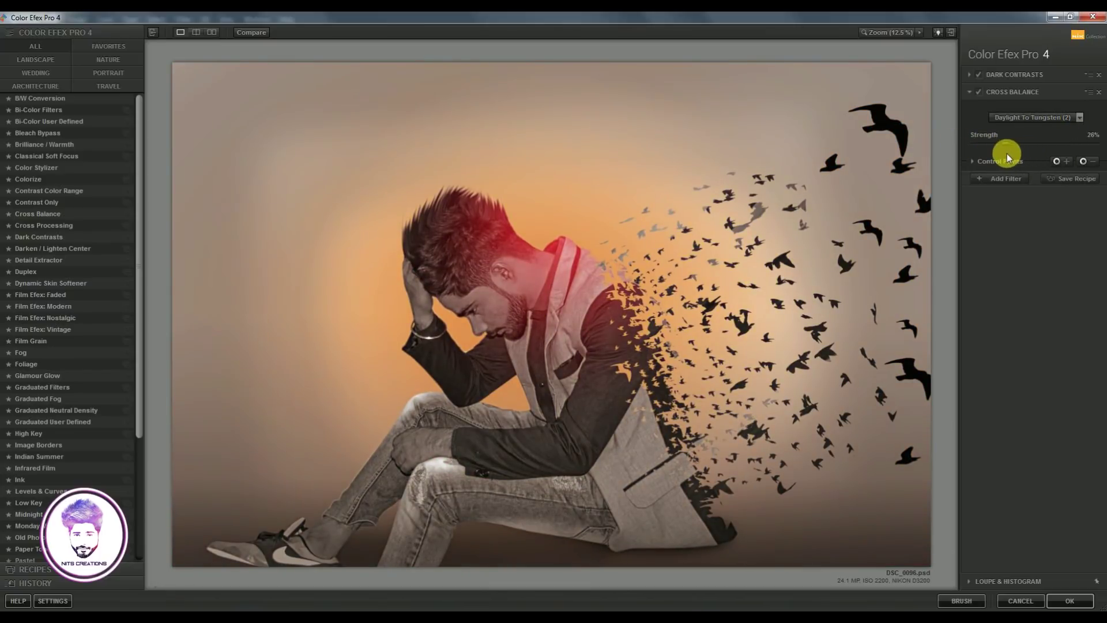
# - Add Cross Processing method C04 at 22% strength and apply the filters
pyautogui.click(43, 225)
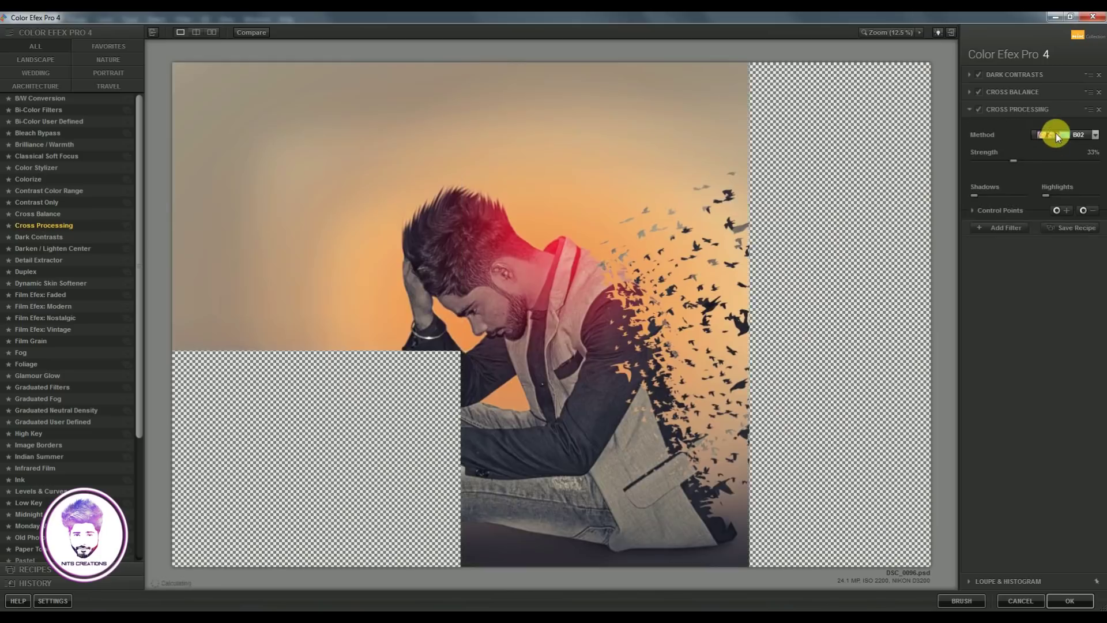
pyautogui.click(1057, 136)
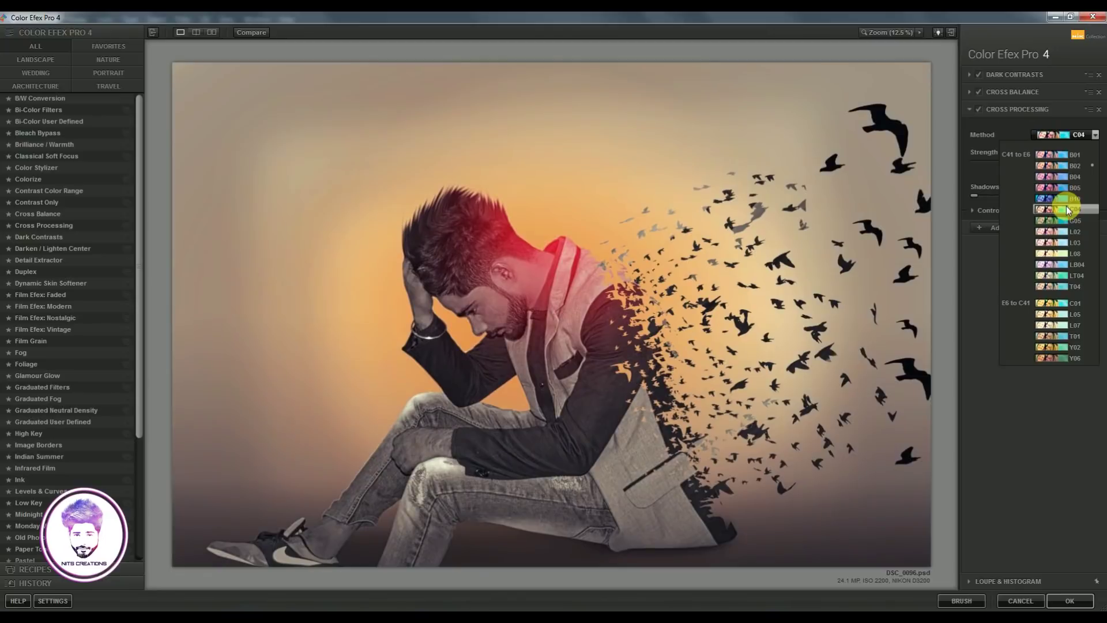
pyautogui.click(1069, 207)
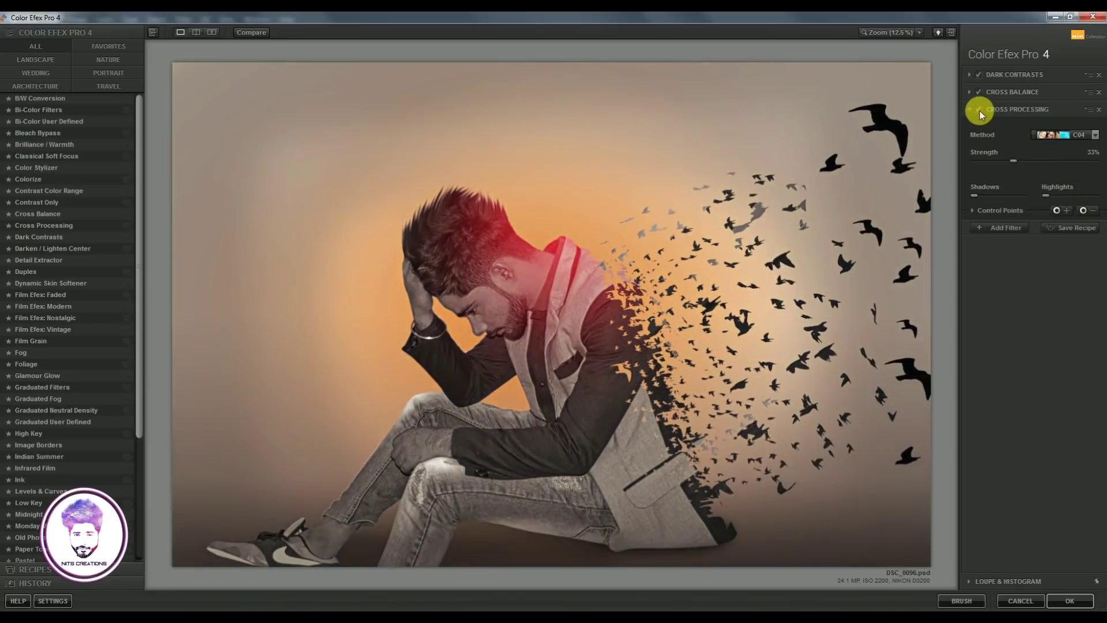
pyautogui.moveTo(1013, 160)
pyautogui.mouseDown()
pyautogui.moveTo(984, 166)
pyautogui.moveTo(1000, 167)
pyautogui.mouseUp()
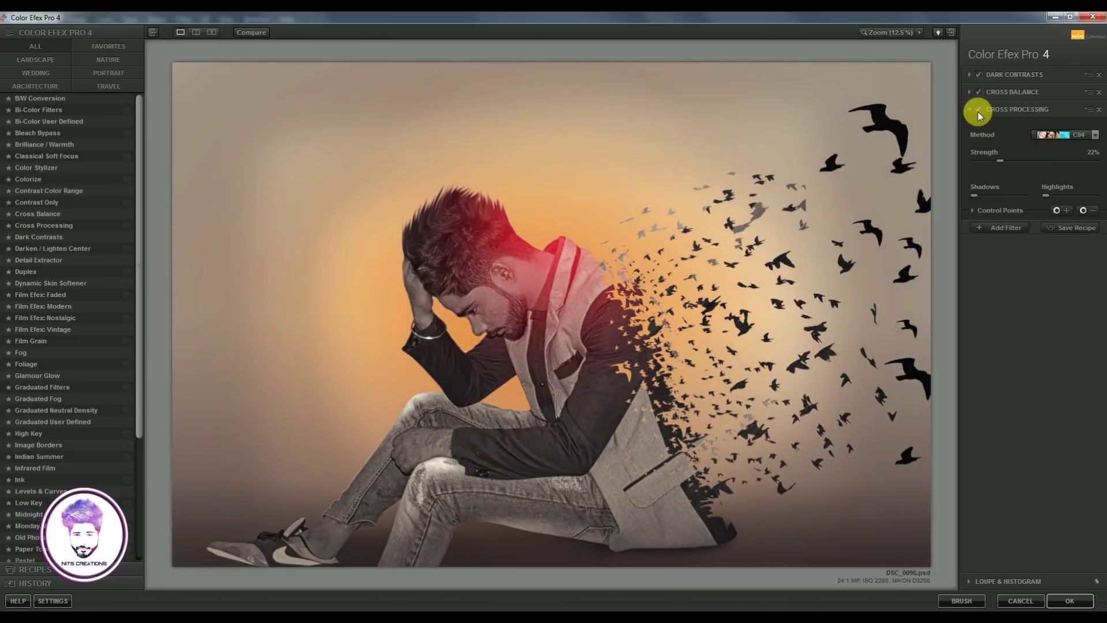
pyautogui.click(1069, 598)
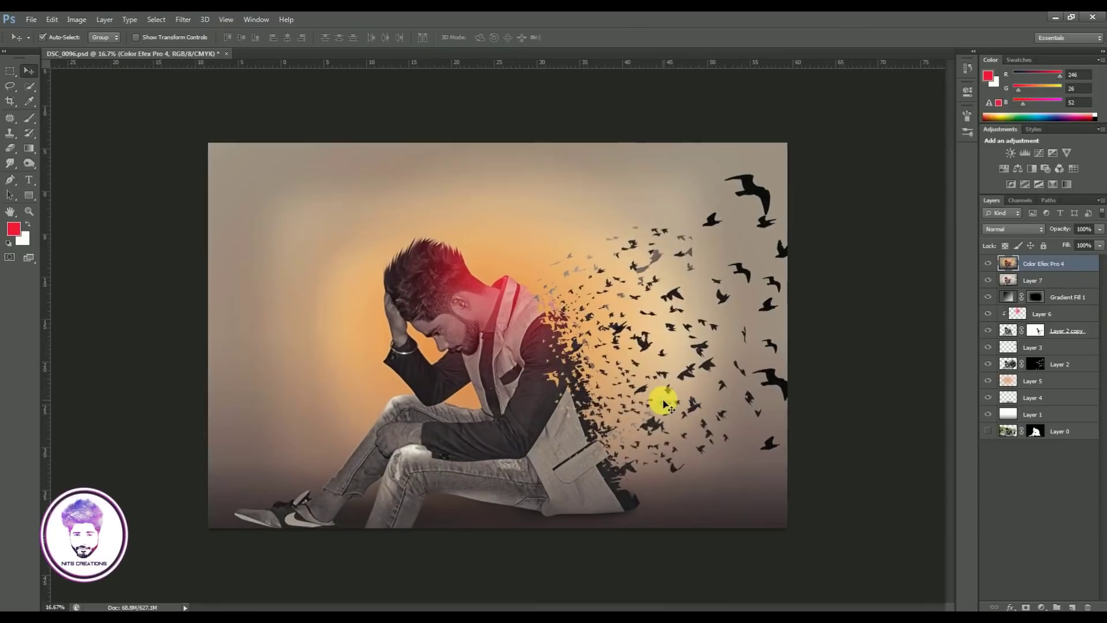
# - Set the Color Efex Pro 4 layer opacity to 75%
pyautogui.doubleClick(988, 264)
pyautogui.moveTo(1099, 229); pyautogui.dragTo(1086, 247)
pyautogui.click(988, 263)
# - Save the document and add an empty Layer 8 on top
pyautogui.hotkey('ctrl', '-')
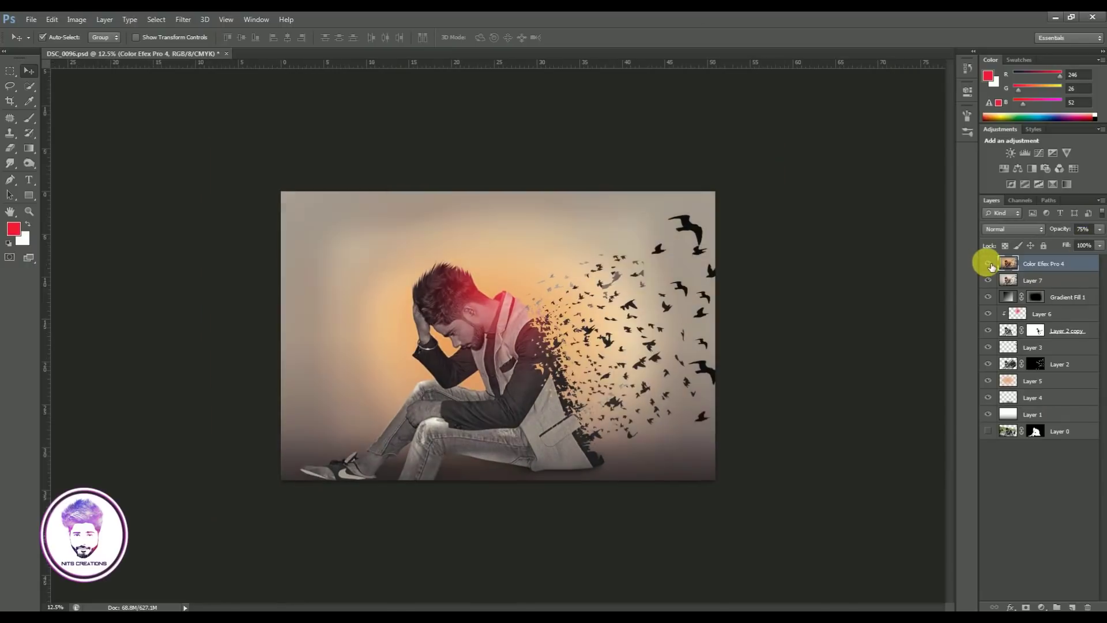
pyautogui.hotkey('ctrl', '+')
pyautogui.hotkey('ctrl', '+')
pyautogui.hotkey('ctrl', '-')
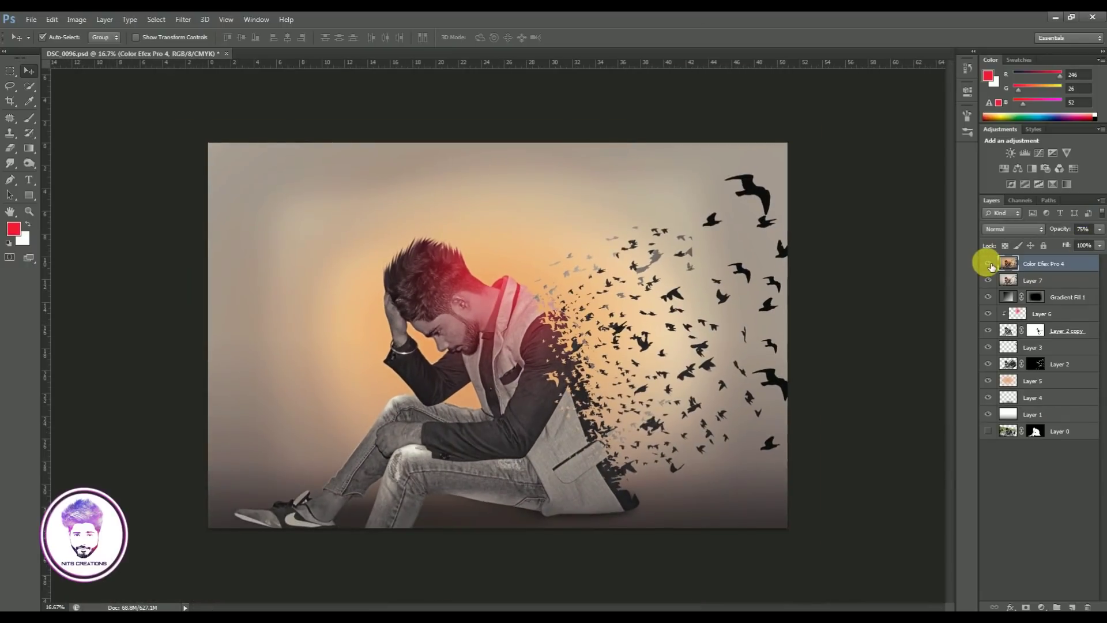
pyautogui.hotkey('ctrl', 's')
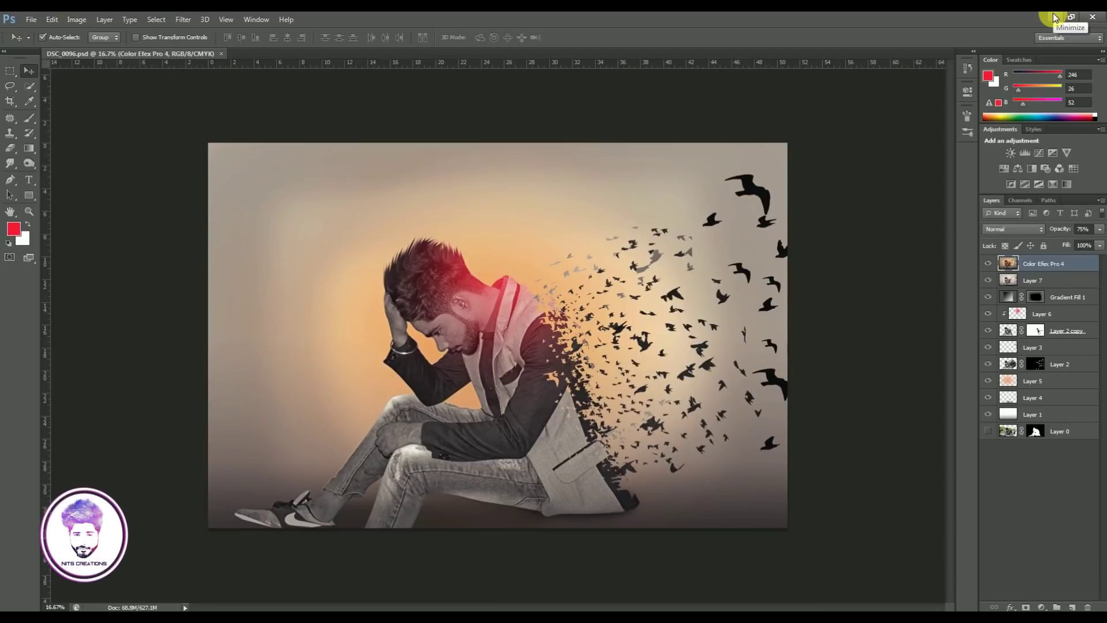
pyautogui.click(1072, 607)
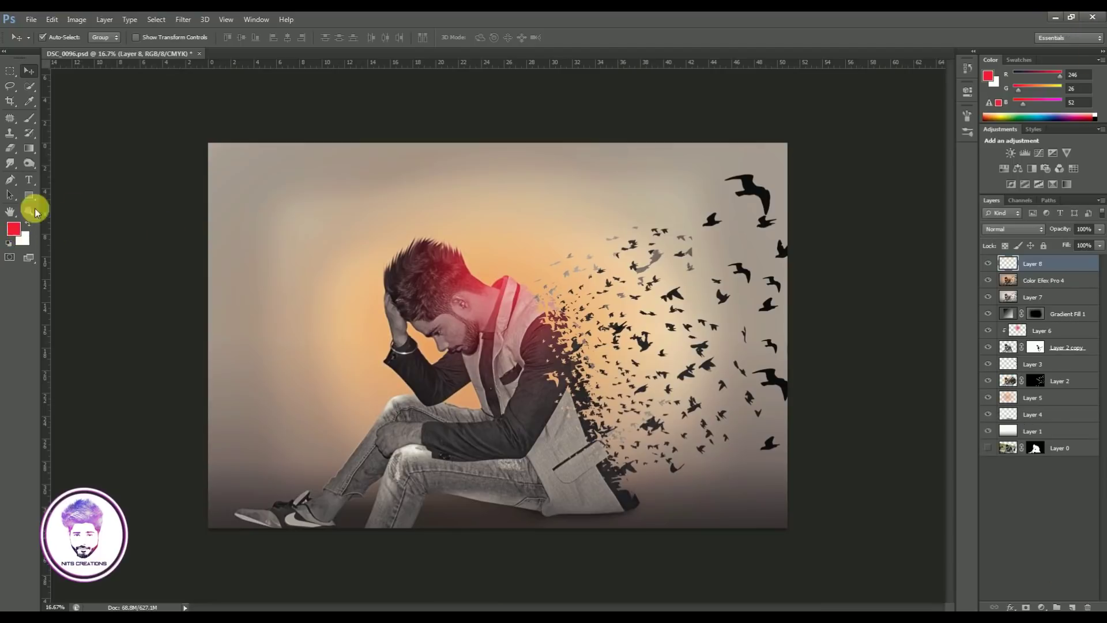
# - Paint a red brush stroke near the shoe on Layer 8 and blend it in Screen mode
pyautogui.click(29, 117)
pyautogui.press('[')
pyautogui.press('[')
pyautogui.press('[')
pyautogui.moveTo(286, 505); pyautogui.dragTo(311, 507)
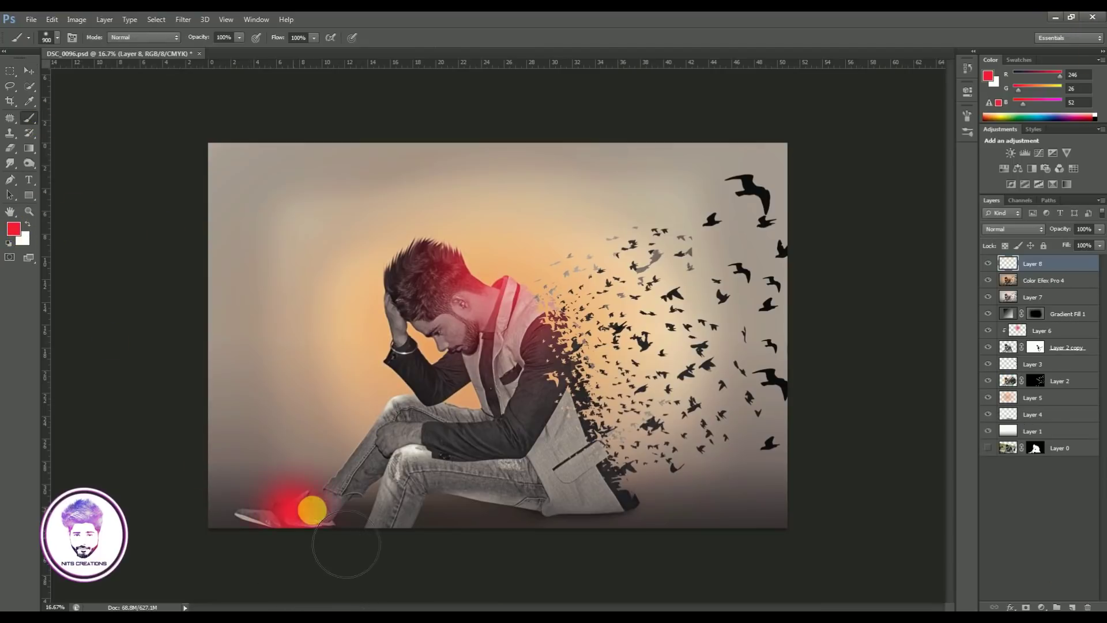
pyautogui.click(1019, 229)
pyautogui.click(991, 333)
# - Free Transform the red glow wider and move it down onto the shoe
pyautogui.click(29, 70)
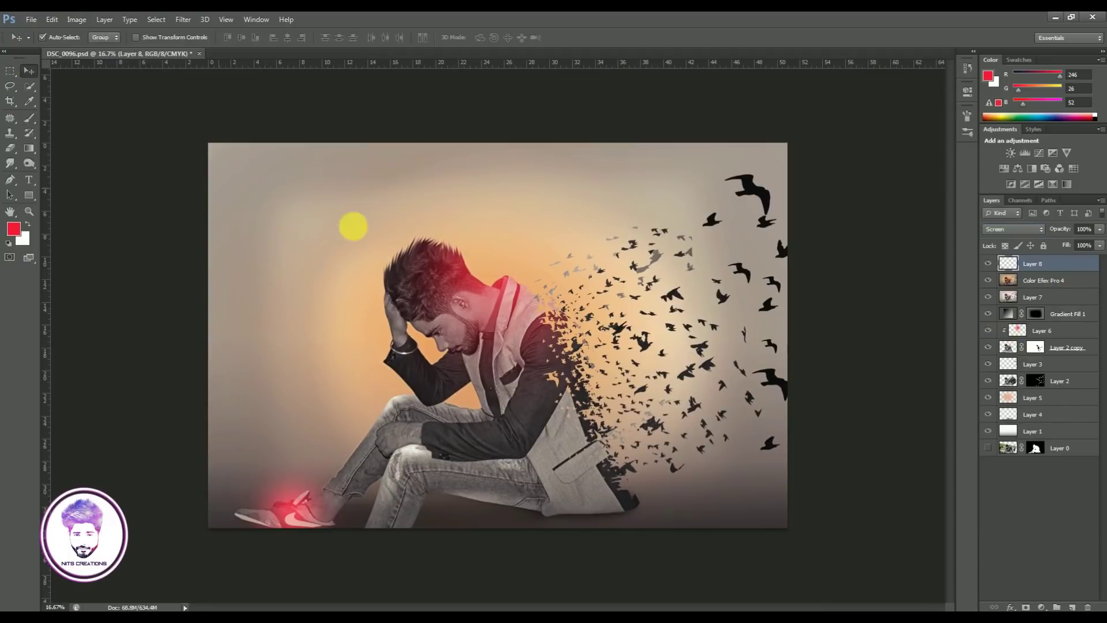
pyautogui.hotkey('ctrl', 't')
pyautogui.hotkey('ctrl', '+')
pyautogui.hotkey('ctrl', '+')
pyautogui.scroll(-3, 660, 131)
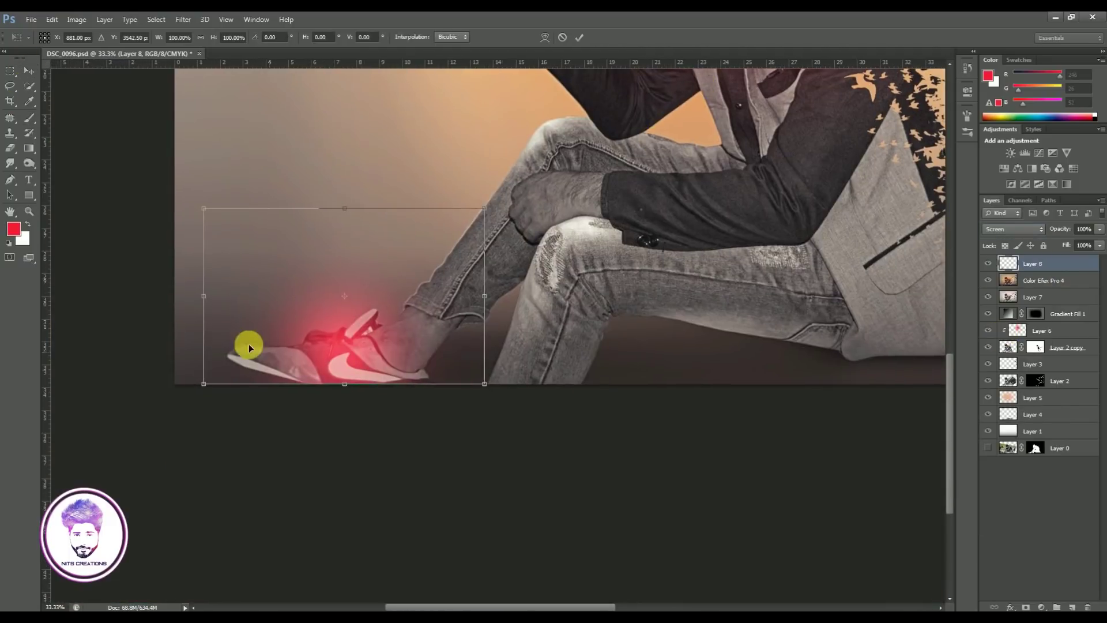
pyautogui.moveTo(208, 300); pyautogui.dragTo(129, 297)
pyautogui.moveTo(356, 354); pyautogui.dragTo(361, 368)
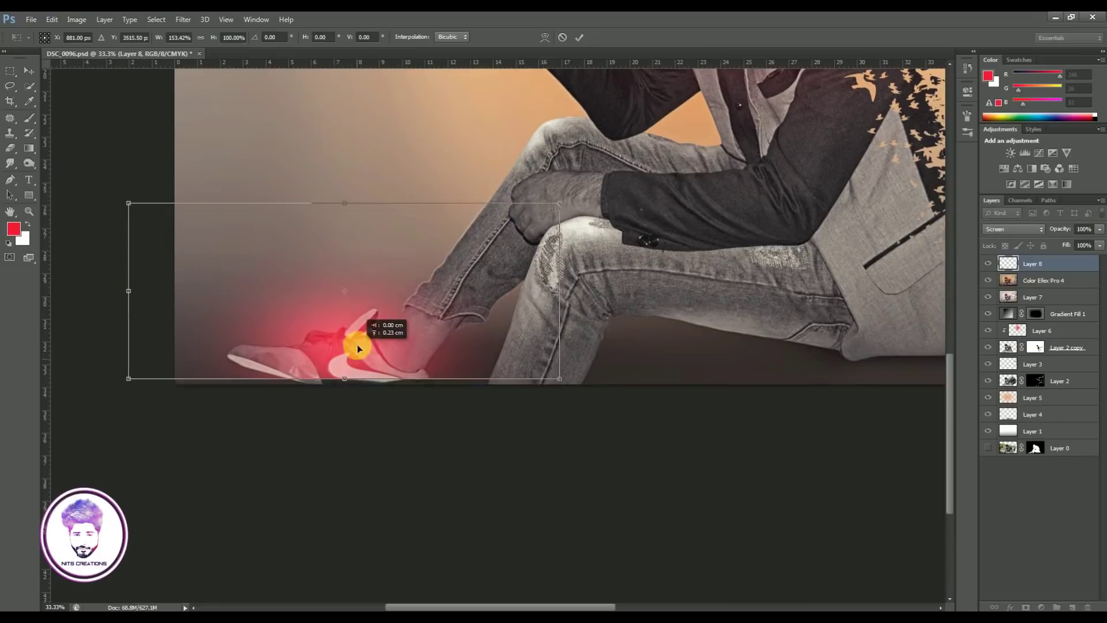
pyautogui.press('Return')
# - Lower Layer 8 opacity to 58% and save the document
pyautogui.hotkey('ctrl', '-')
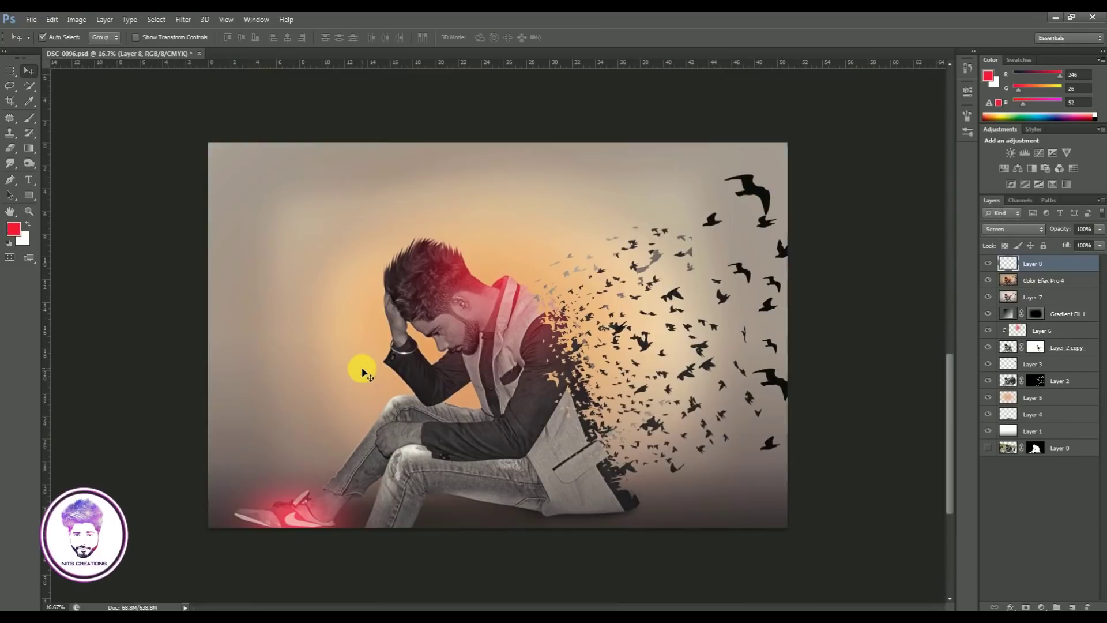
pyautogui.click(1074, 239)
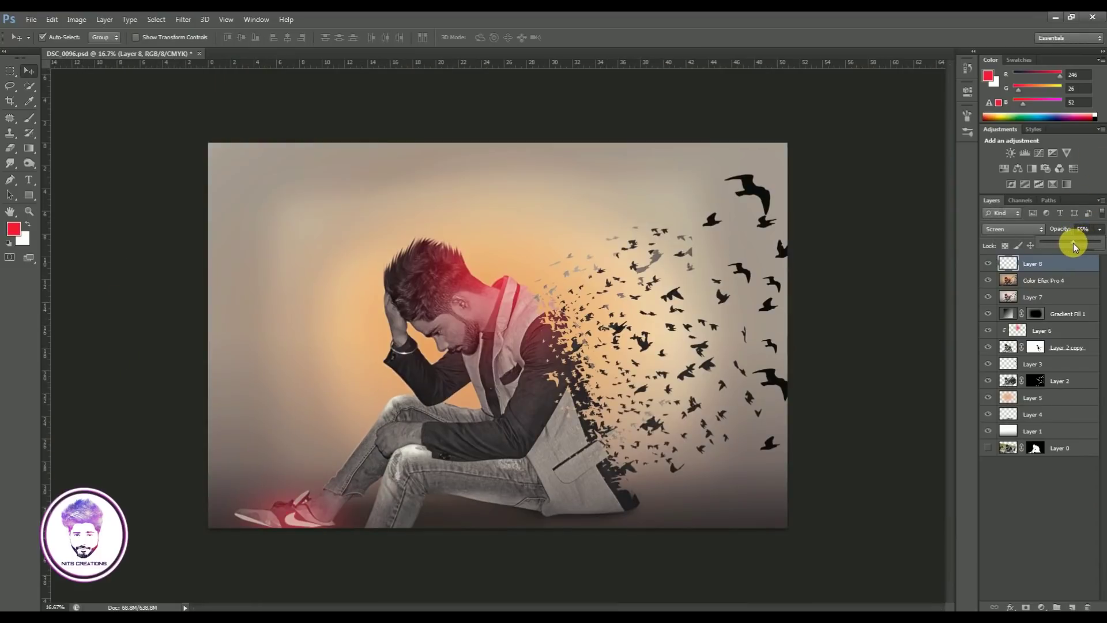
pyautogui.hotkey('ctrl', 's')
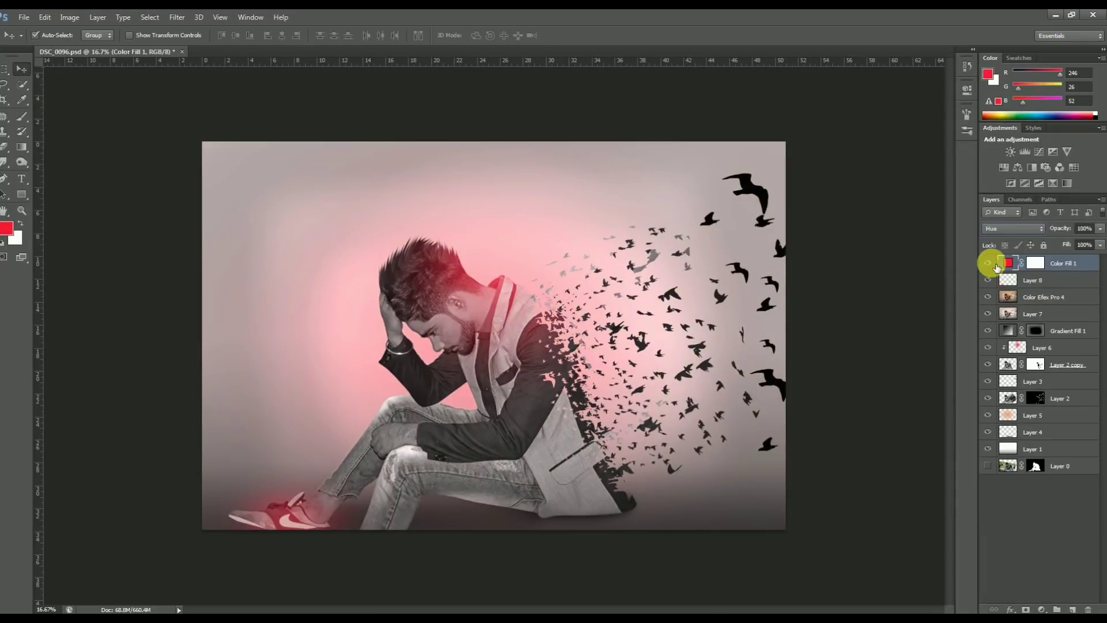
# - Add a red Color Fill 1 layer in Hue blend mode above Layer 8
pyautogui.hotkey('shift', 'alt', 'u')
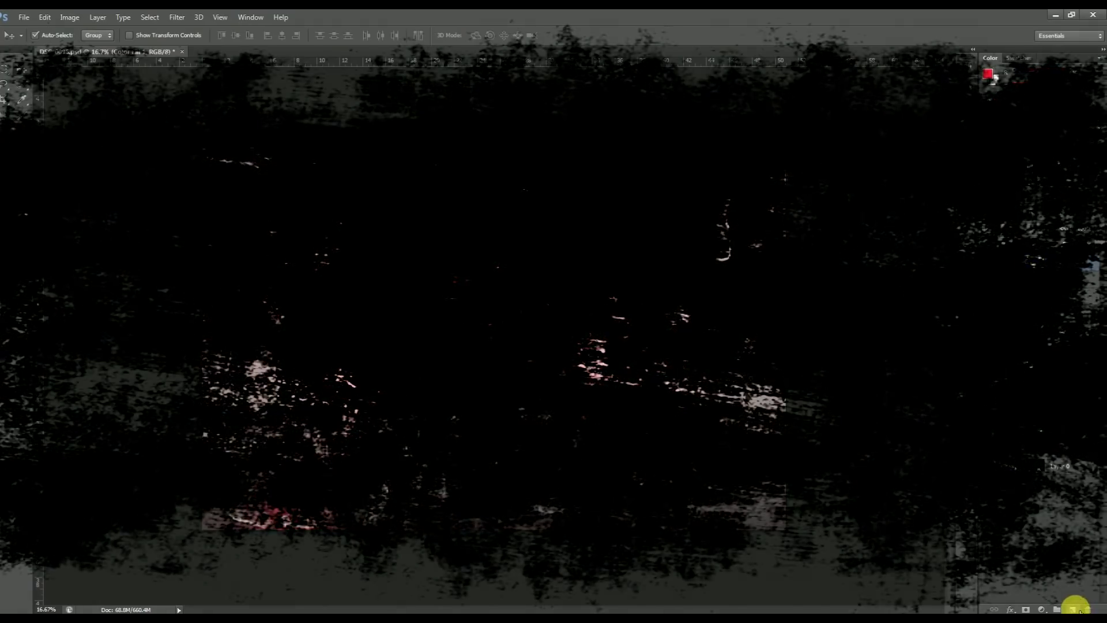